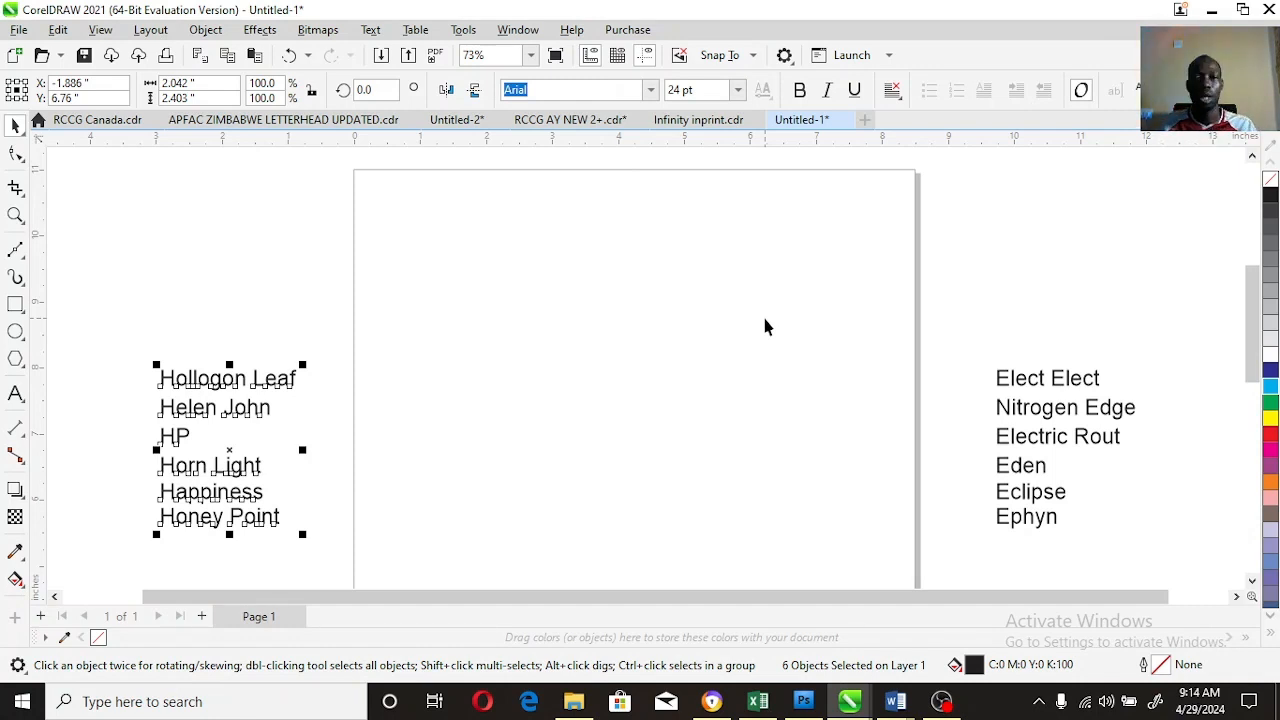
Step: Move the list of six H names left of the page slightly up and closer to the page
left_click(500, 328)
left_click_drag(1140, 400, 949, 557)
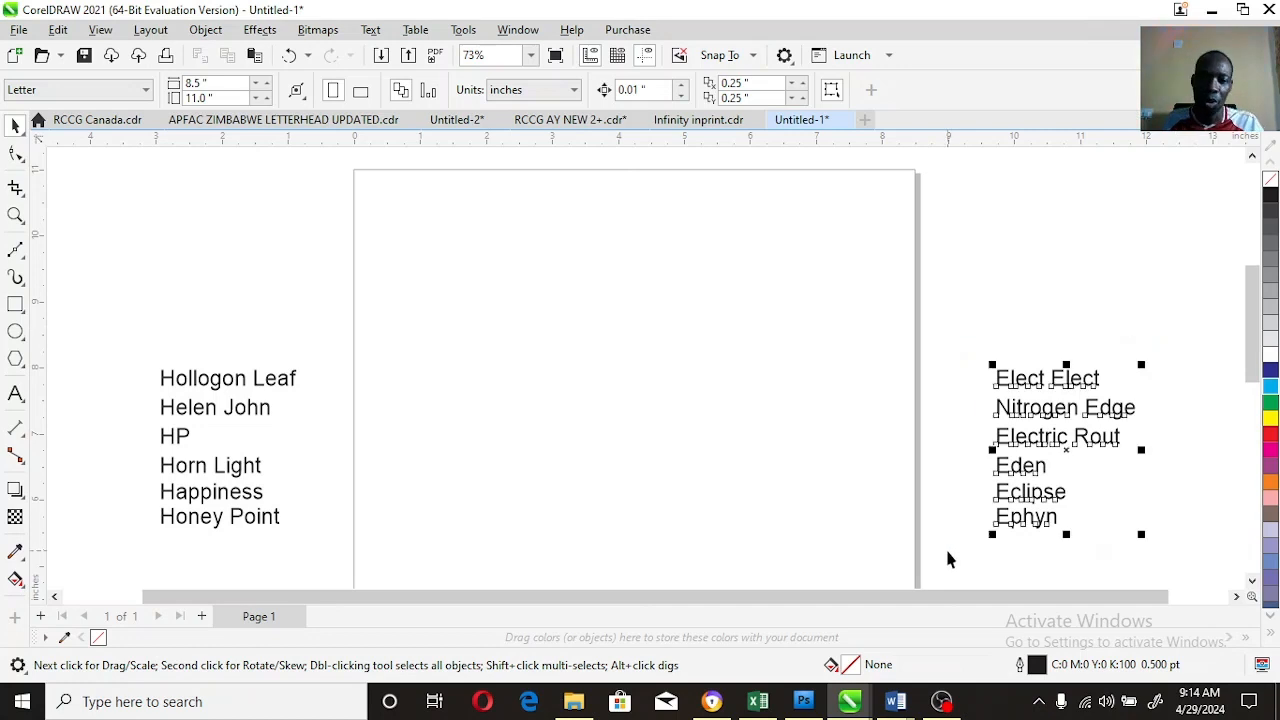
left_click_drag(120, 350, 294, 487)
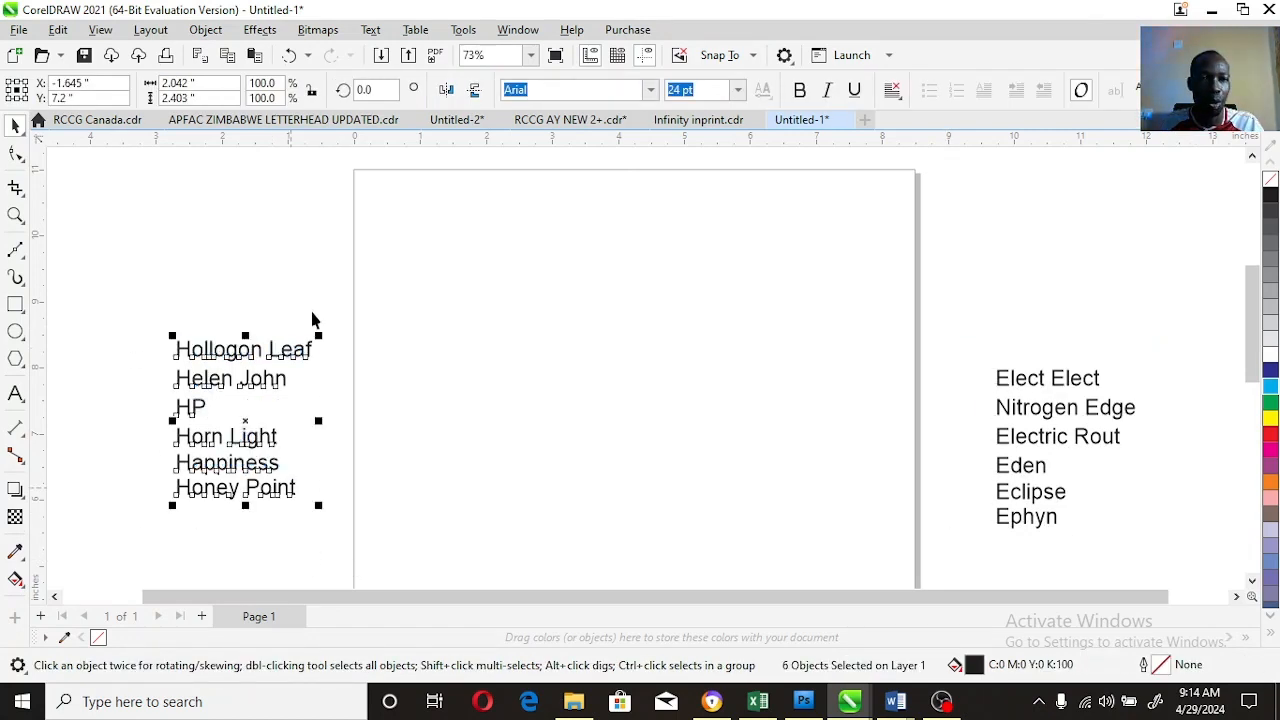
left_click(313, 315)
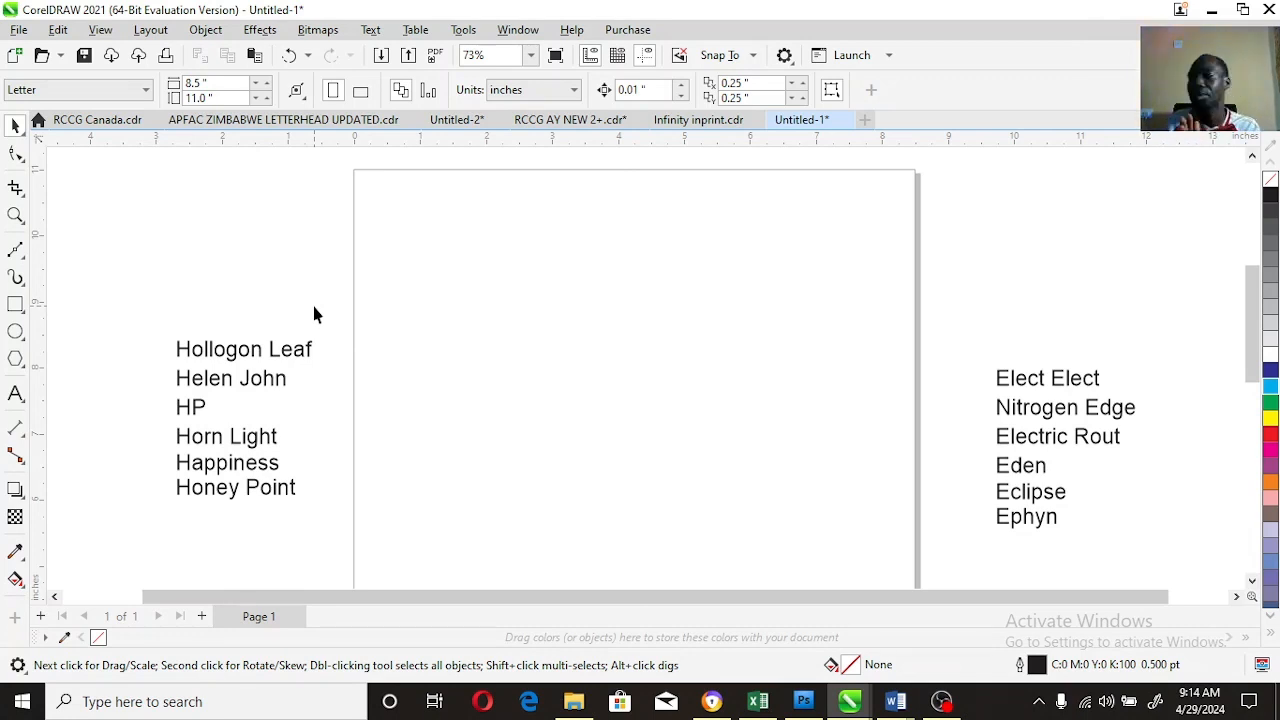
Step: Place the HP text from the list on the page and enlarge it to about 3.16 × 1.79 inches
left_click(190, 408)
left_click_drag(190, 408, 494, 413)
left_click_drag(577, 420, 785, 297)
left_click_drag(658, 340, 636, 354)
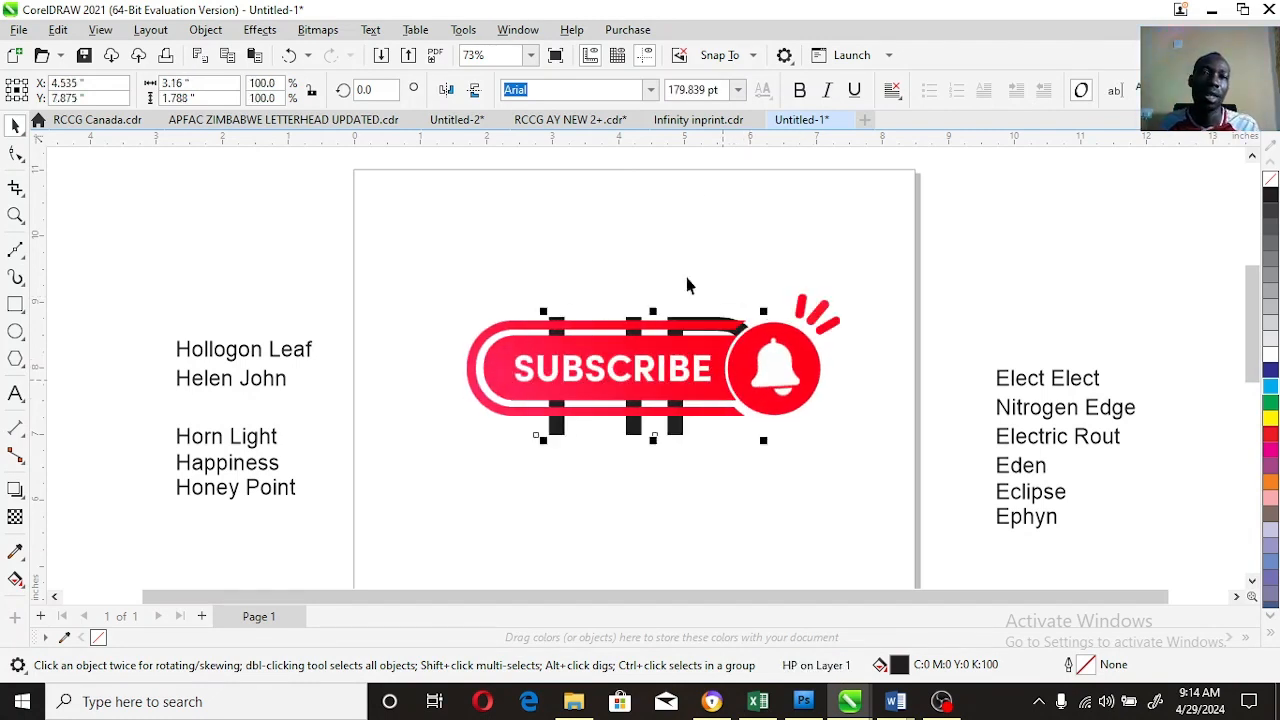
Step: Set the HP text in bold Gotham and break it apart into separate letters
left_click(650, 91)
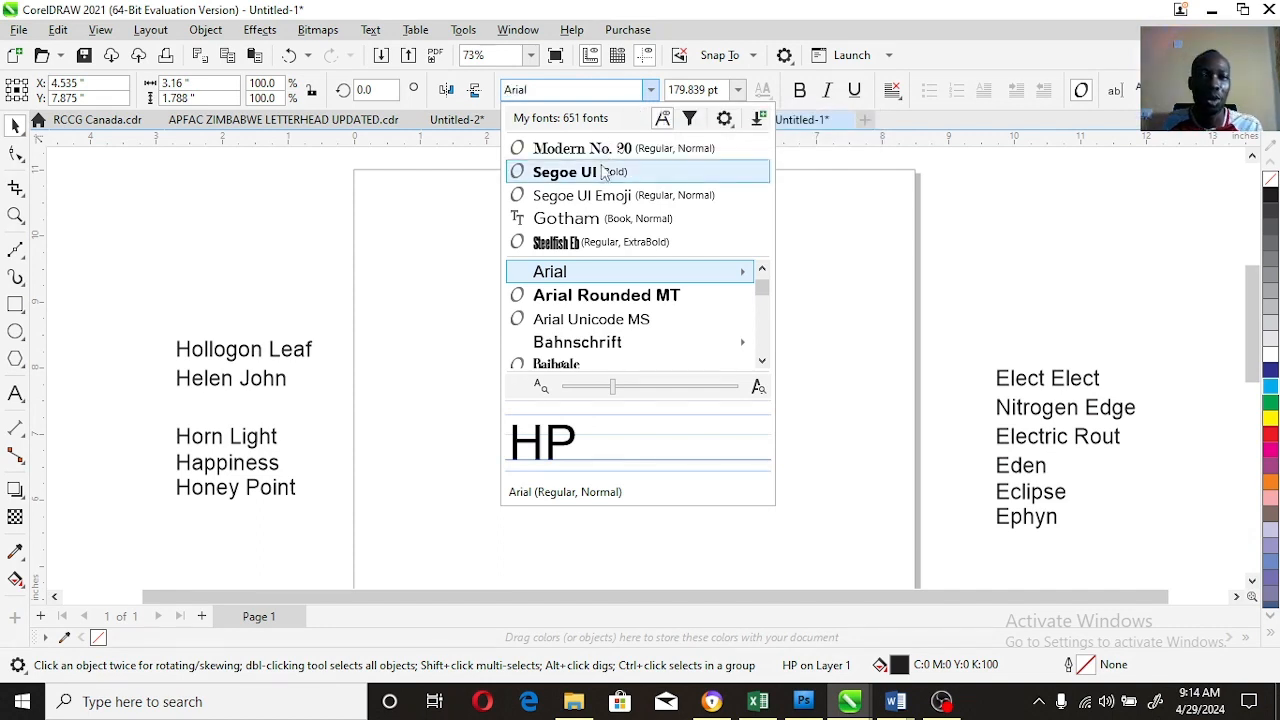
left_click(631, 216)
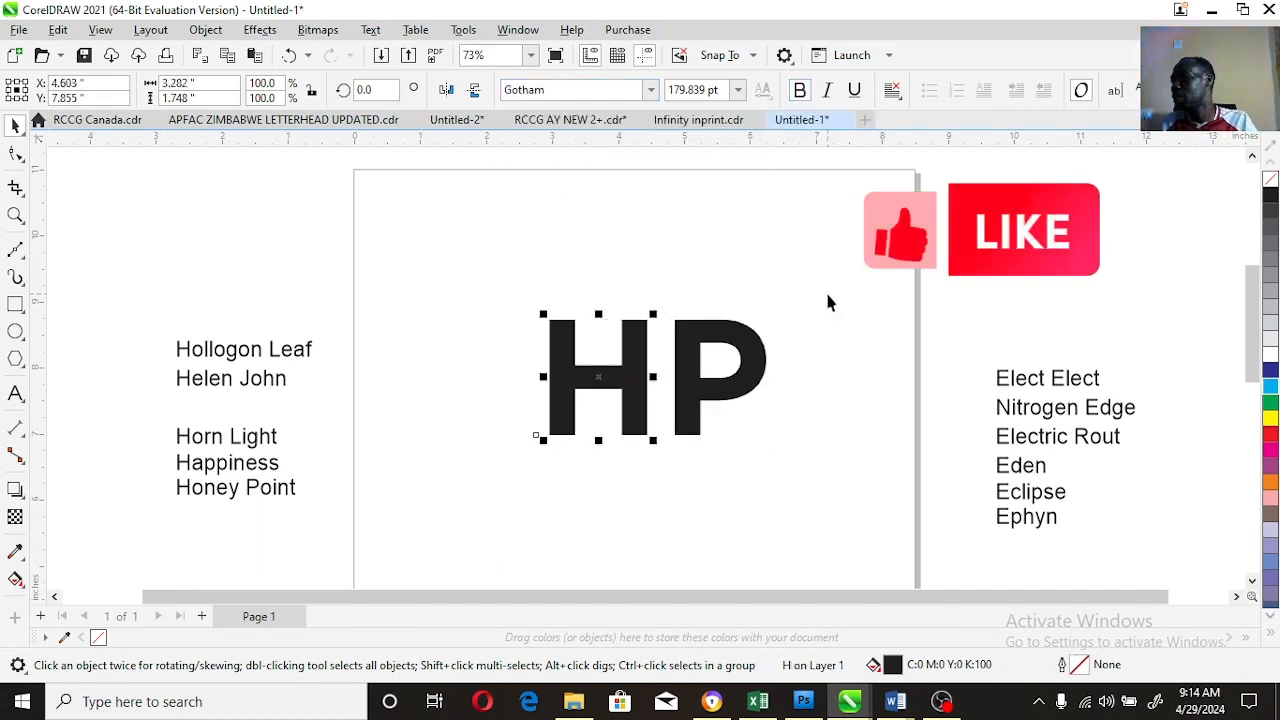
Step: Try changing the case of both the H and the P to lowercase
left_click(718, 370, "shift")
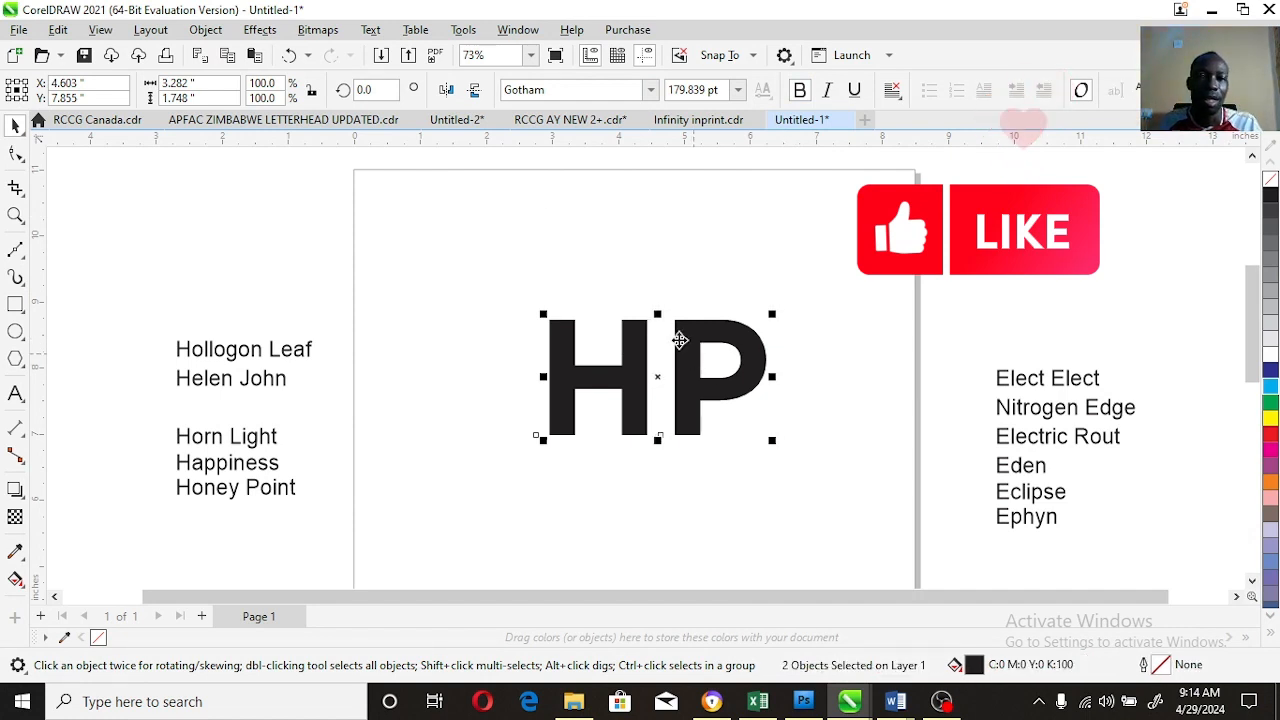
left_click(370, 29)
left_click(440, 428)
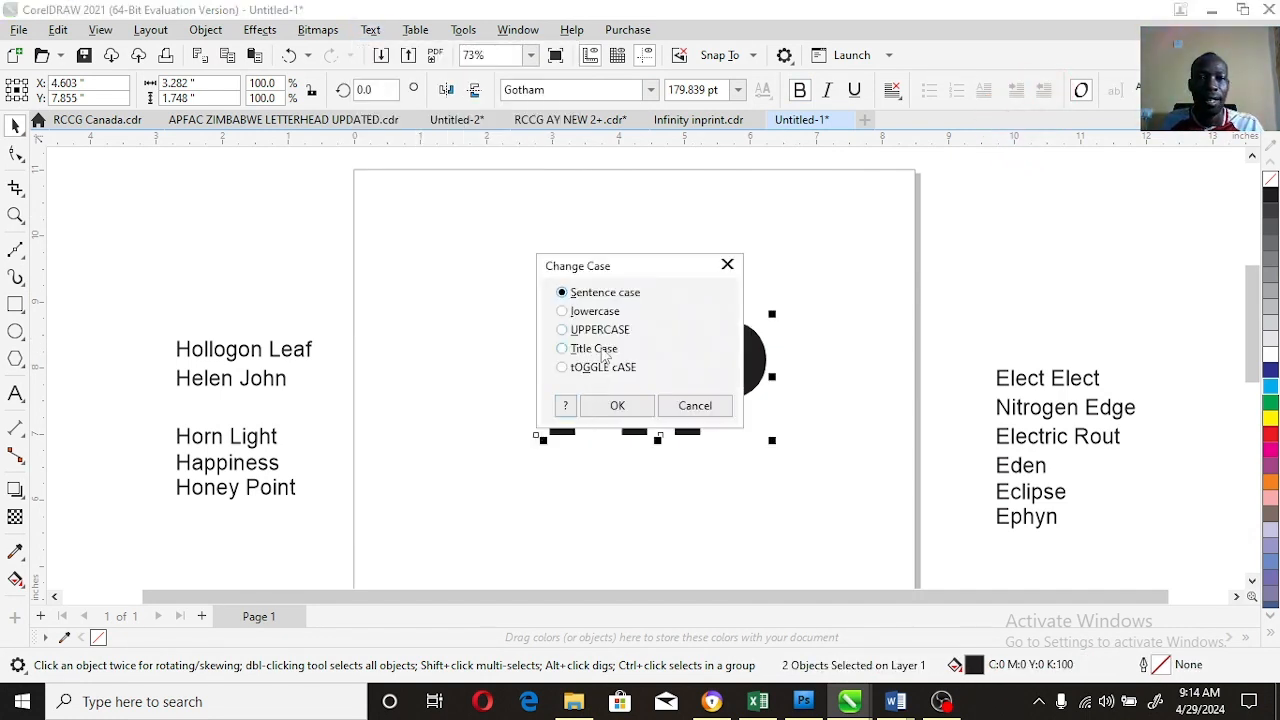
left_click(604, 312)
left_click(615, 405)
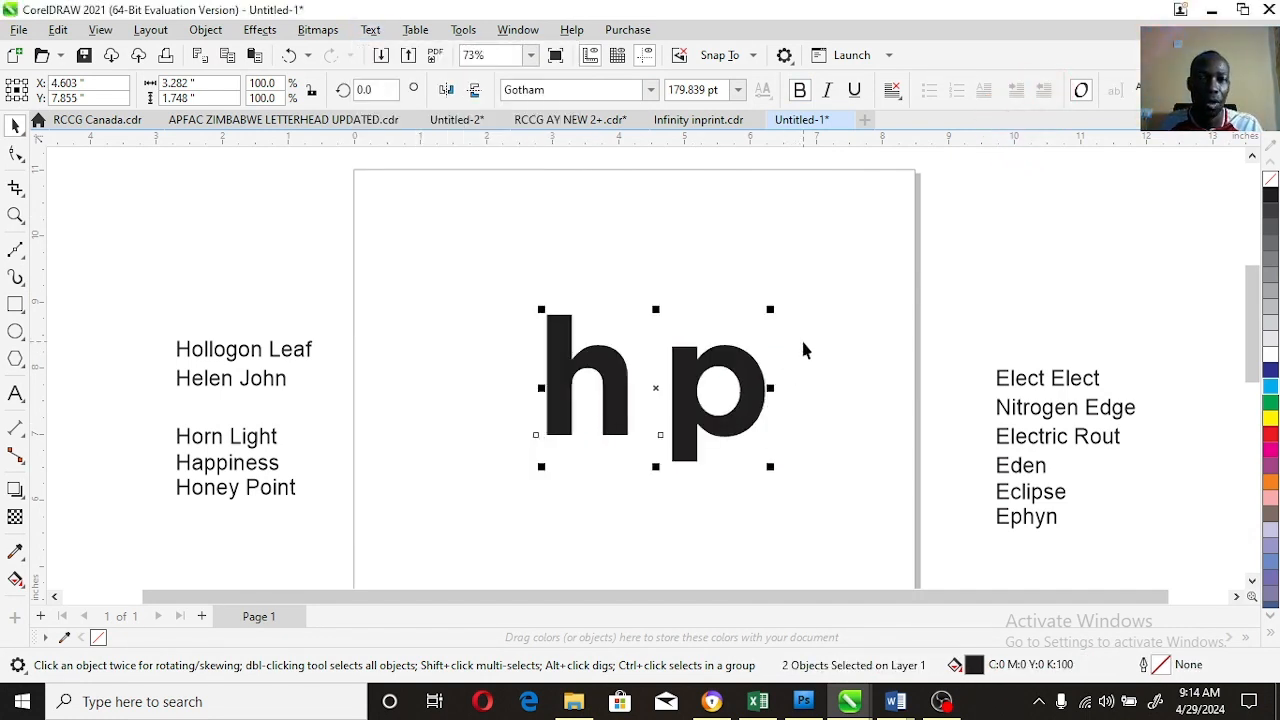
Step: Try placing the lowercase p tight against the h, slightly lower, and italicize both letters
left_click(757, 405)
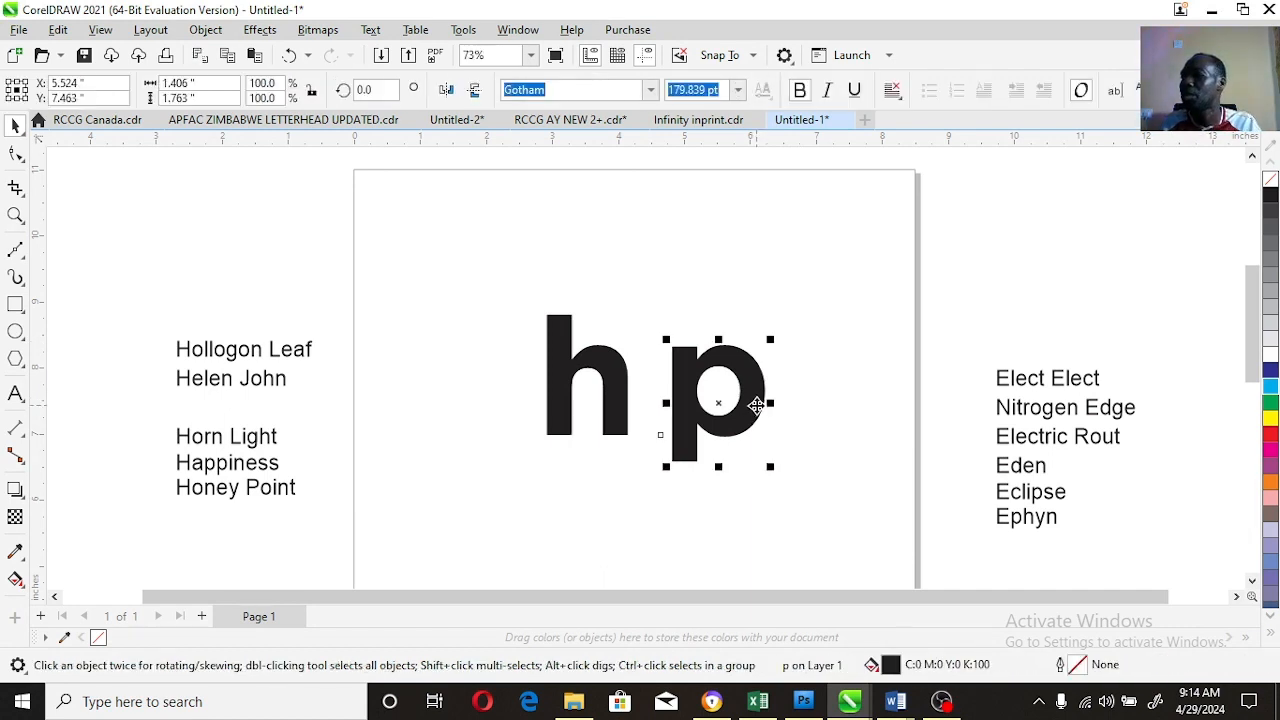
left_click_drag(757, 405, 723, 429)
left_click(620, 362, "shift")
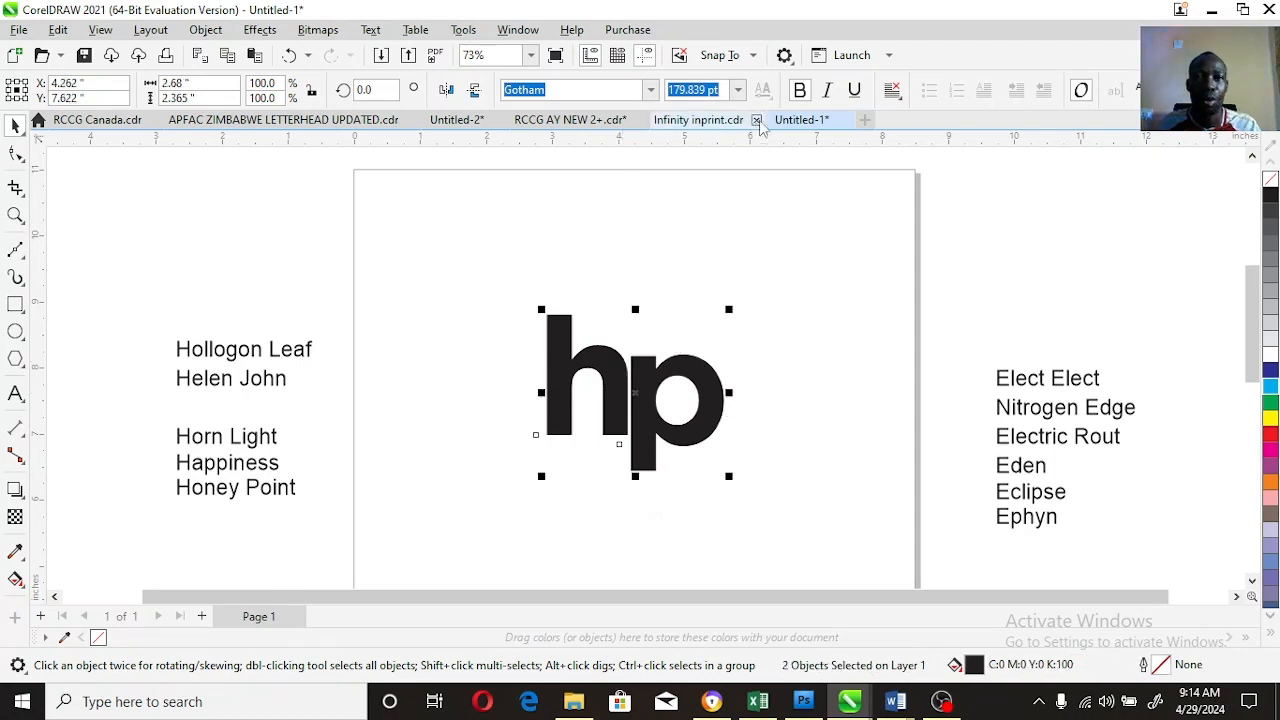
left_click(827, 91)
left_click(844, 345)
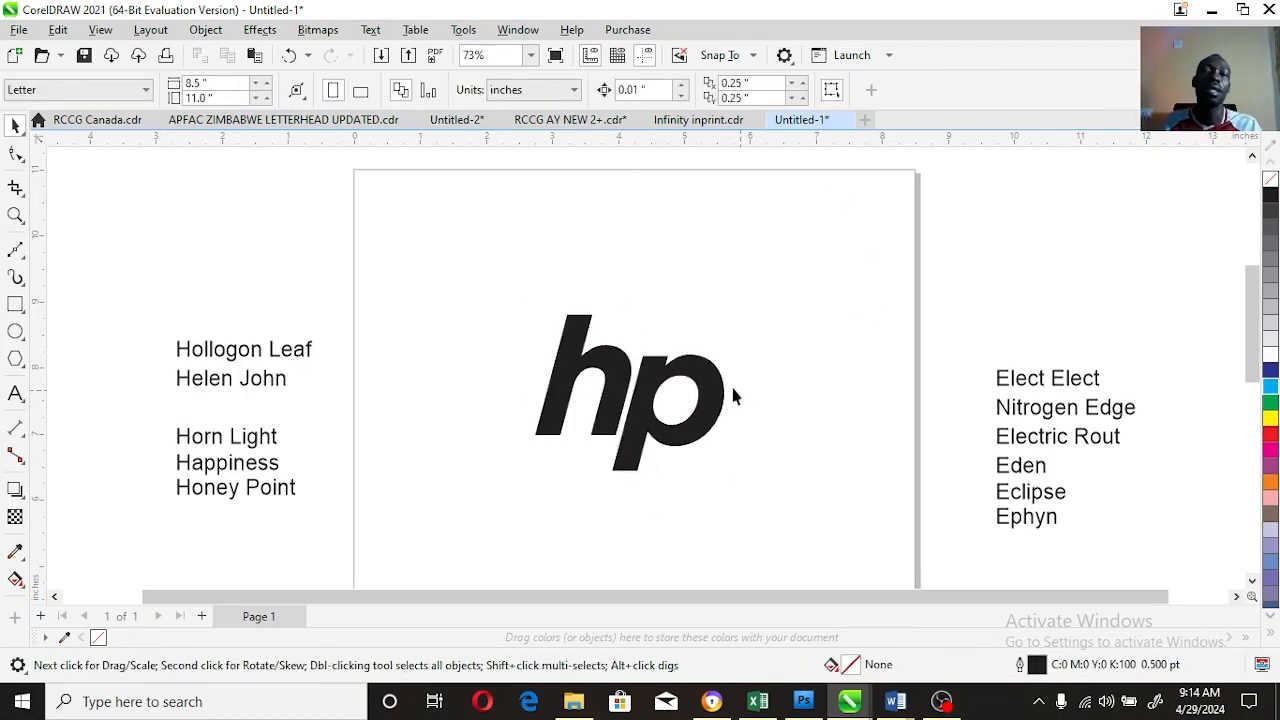
left_click(709, 380)
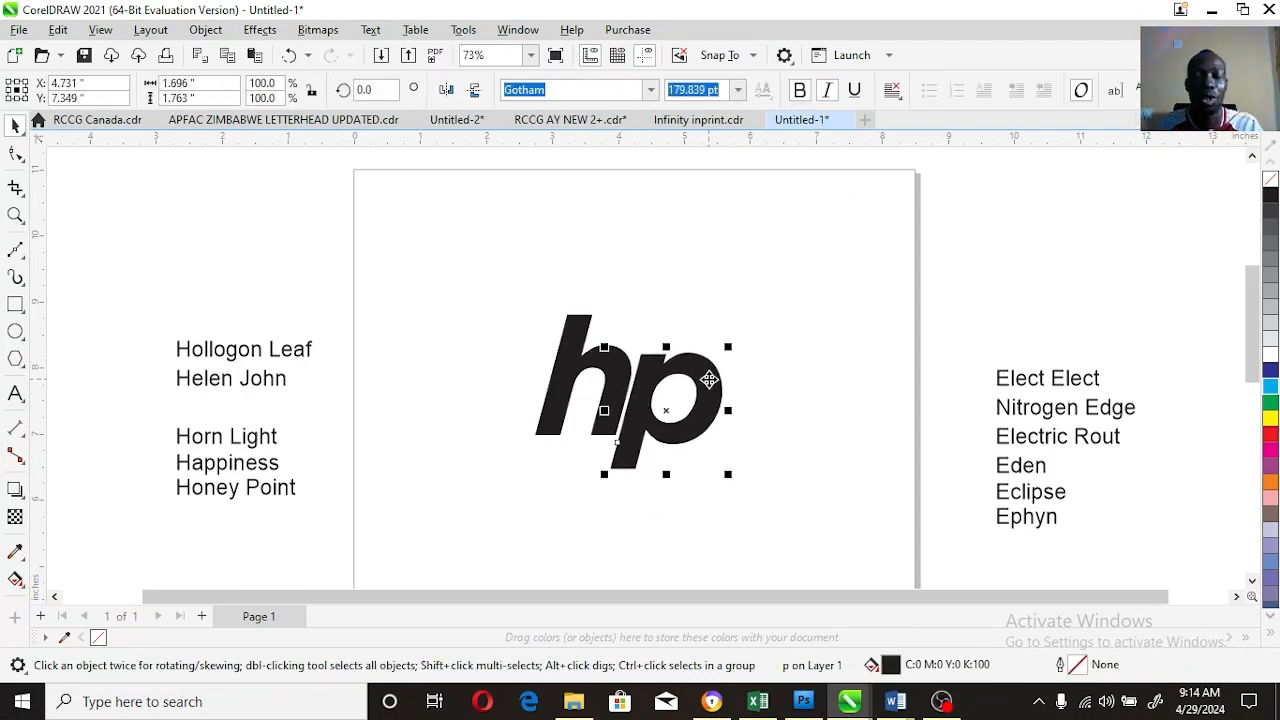
left_click(794, 306)
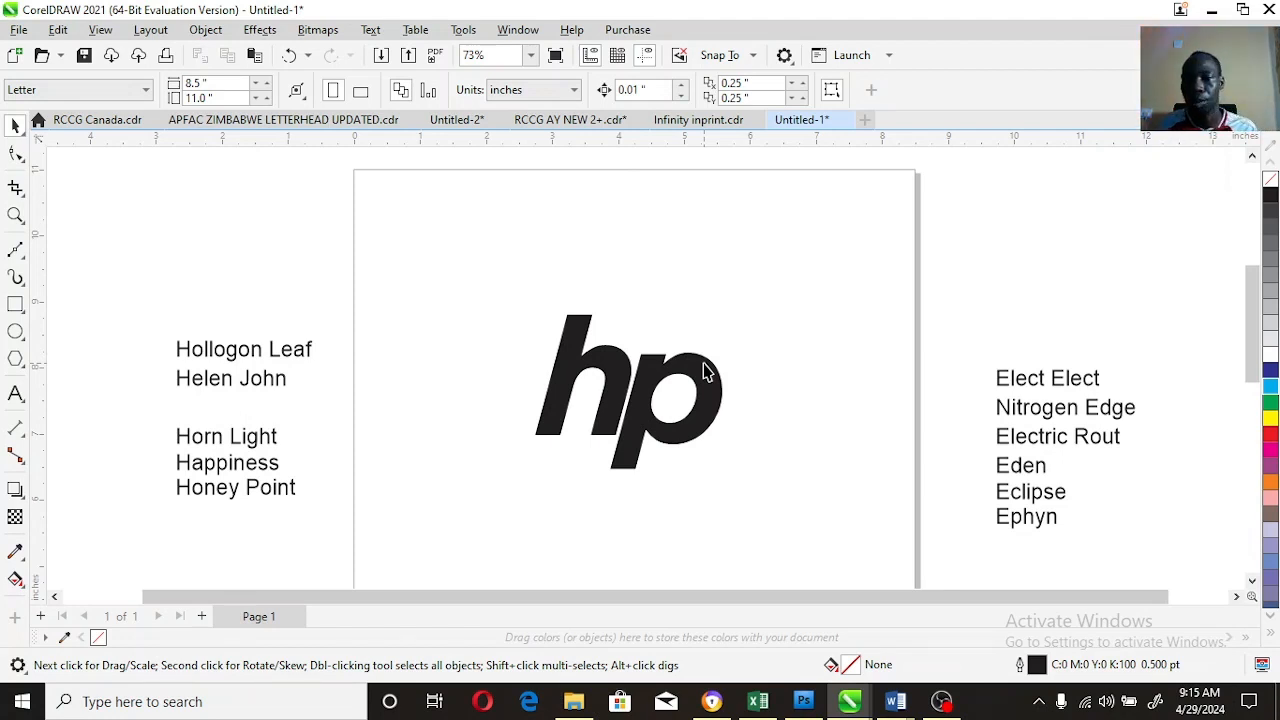
left_click(712, 371)
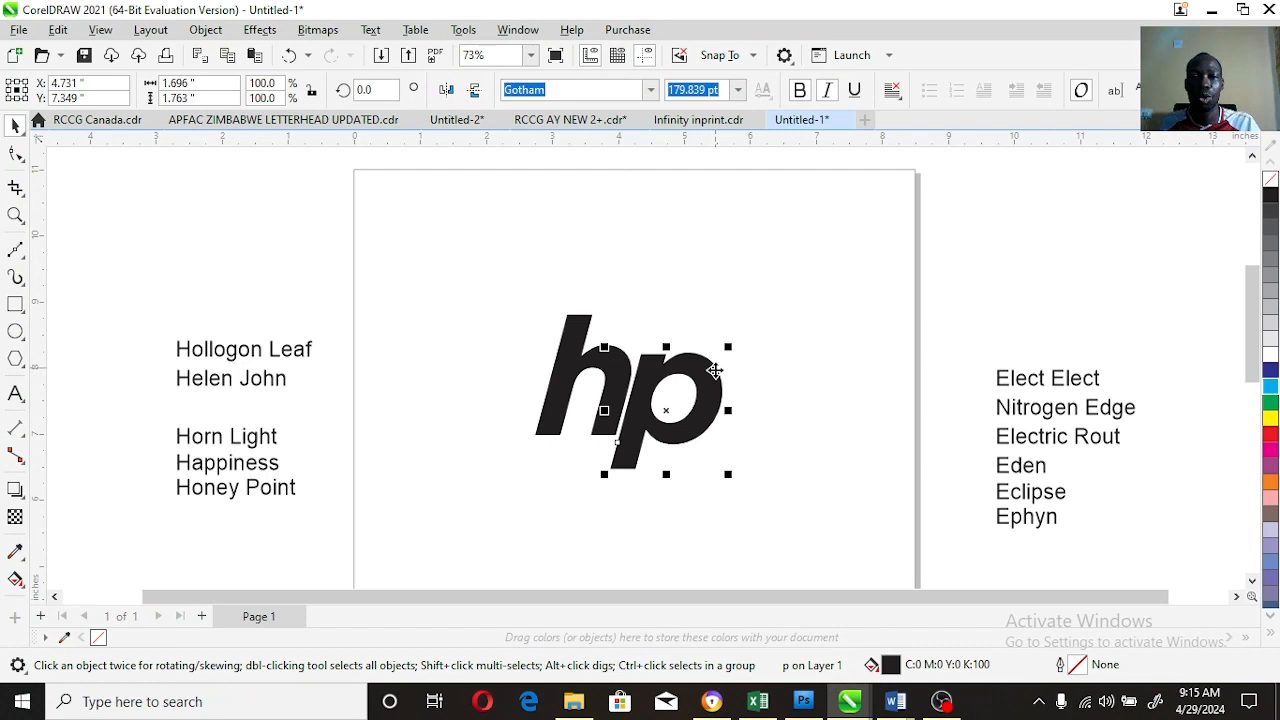
left_click(829, 408)
Step: Undo the repositioning, italics and lowercase conversion to go back to the separate uppercase H and P
left_click(706, 400)
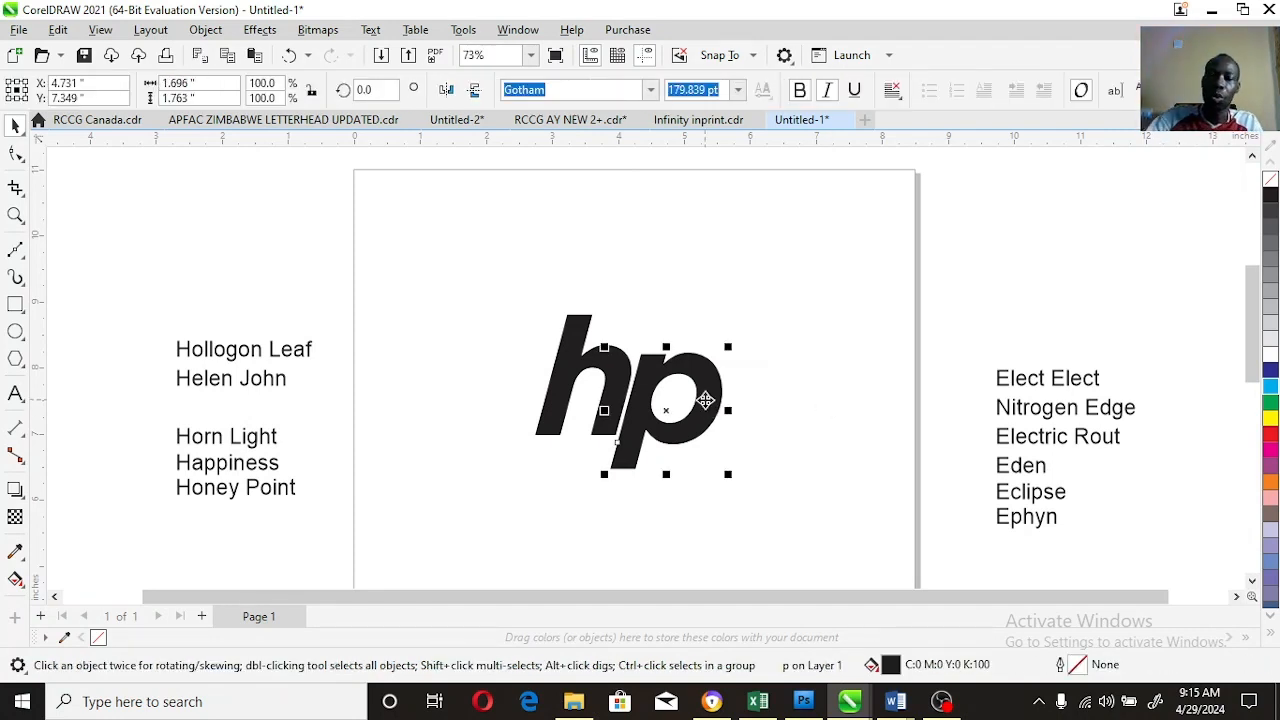
key("Delete")
key("ctrl+z")
key("ctrl+z")
key("ctrl+z")
key("ctrl+z")
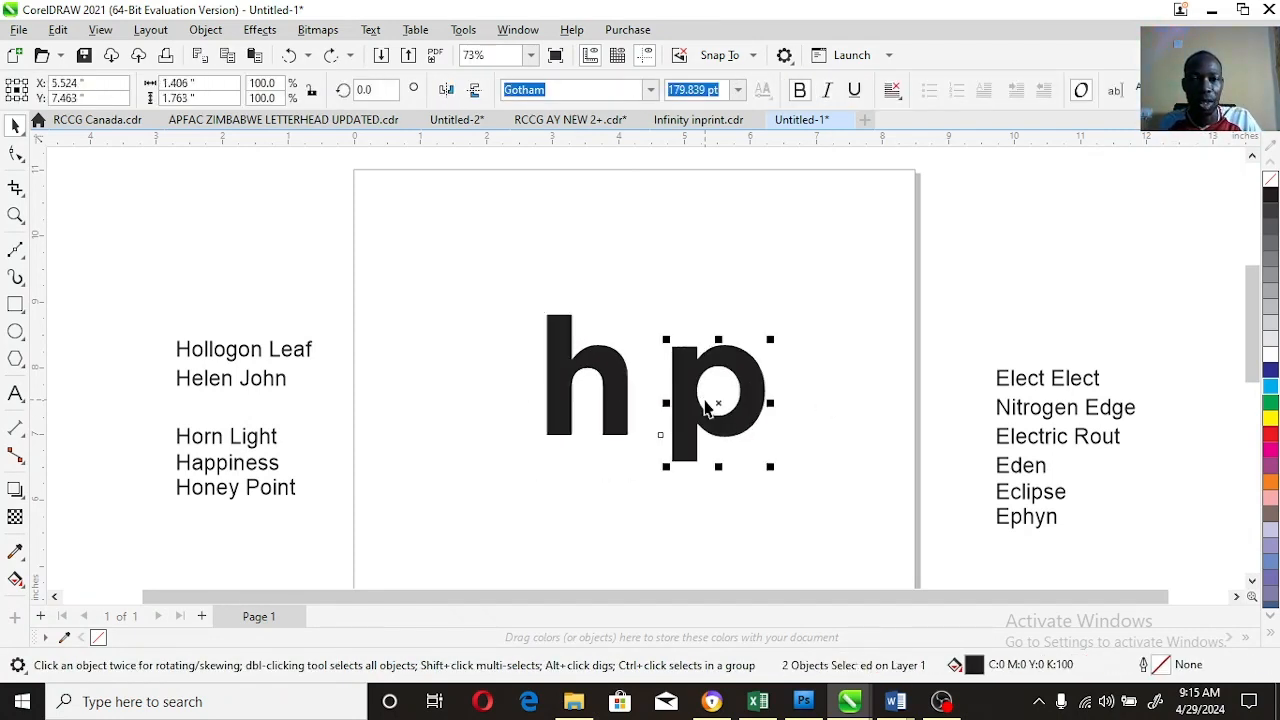
key("ctrl+z")
Step: Move the uppercase P horizontally so its stem overlaps the right stem of the H
left_click(740, 371)
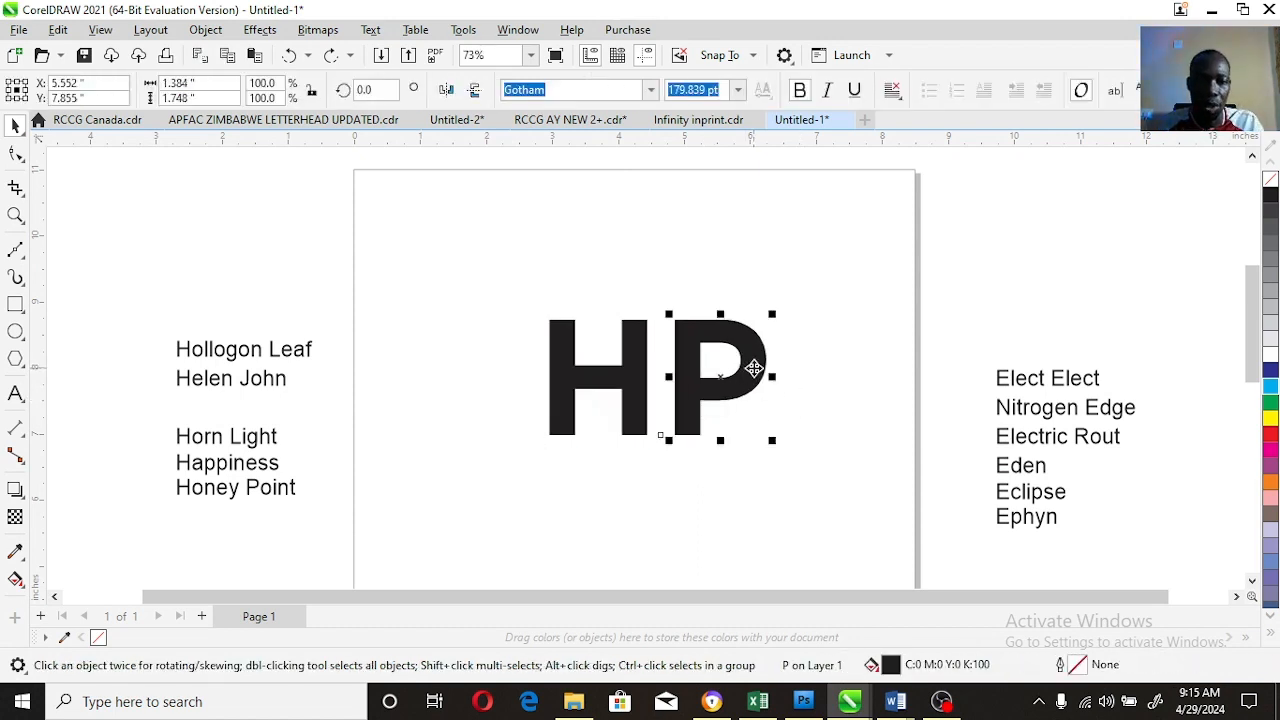
left_click_drag(754, 368, 700, 370)
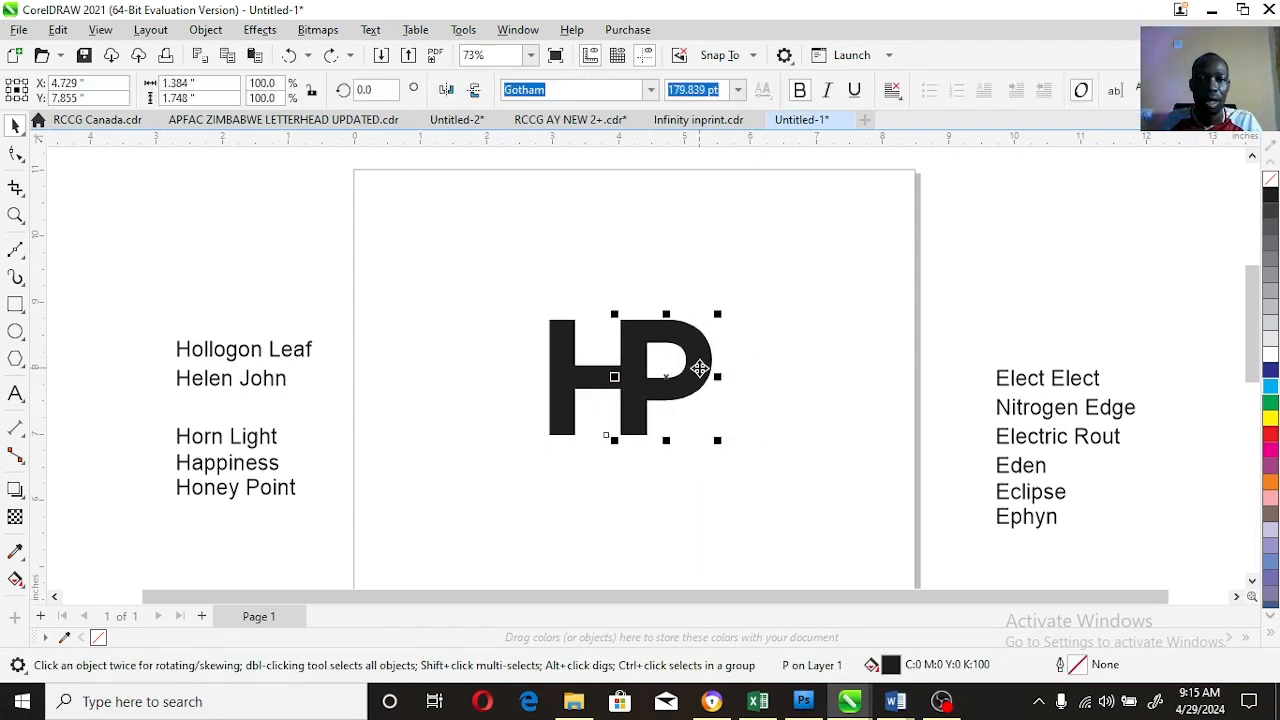
left_click(15, 215)
left_click_drag(474, 286, 794, 480)
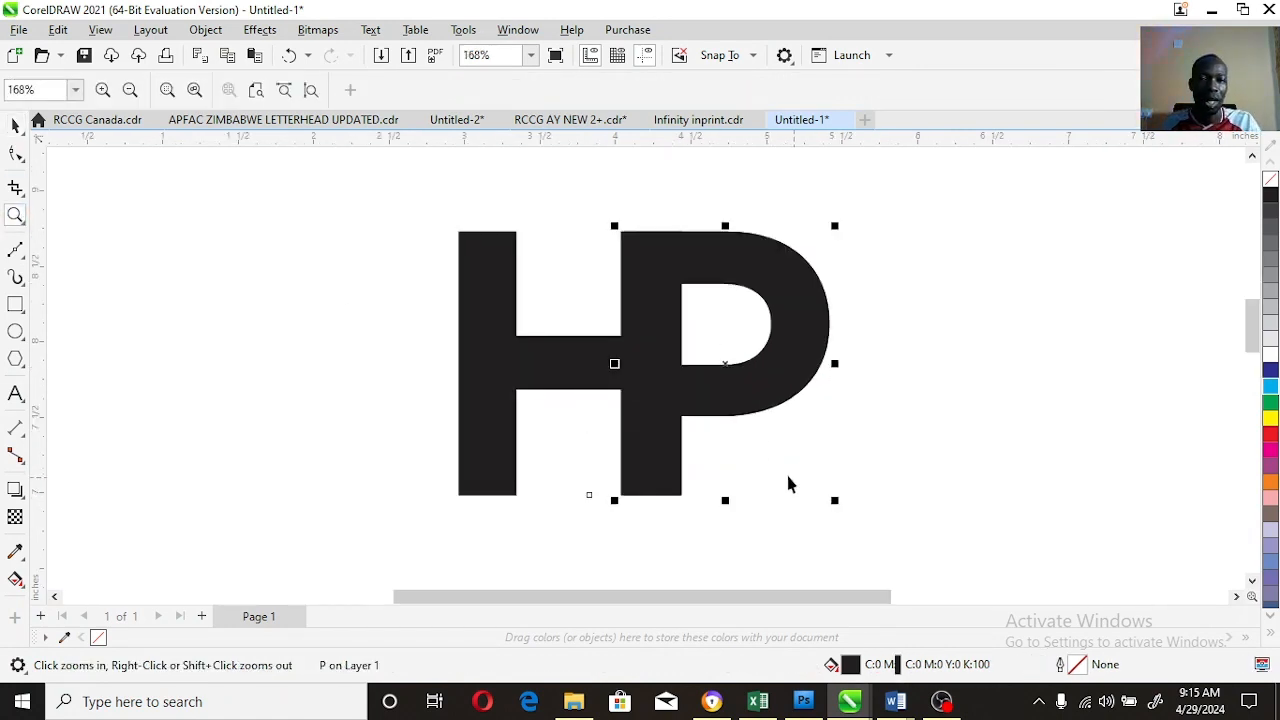
key("space")
left_click(508, 378)
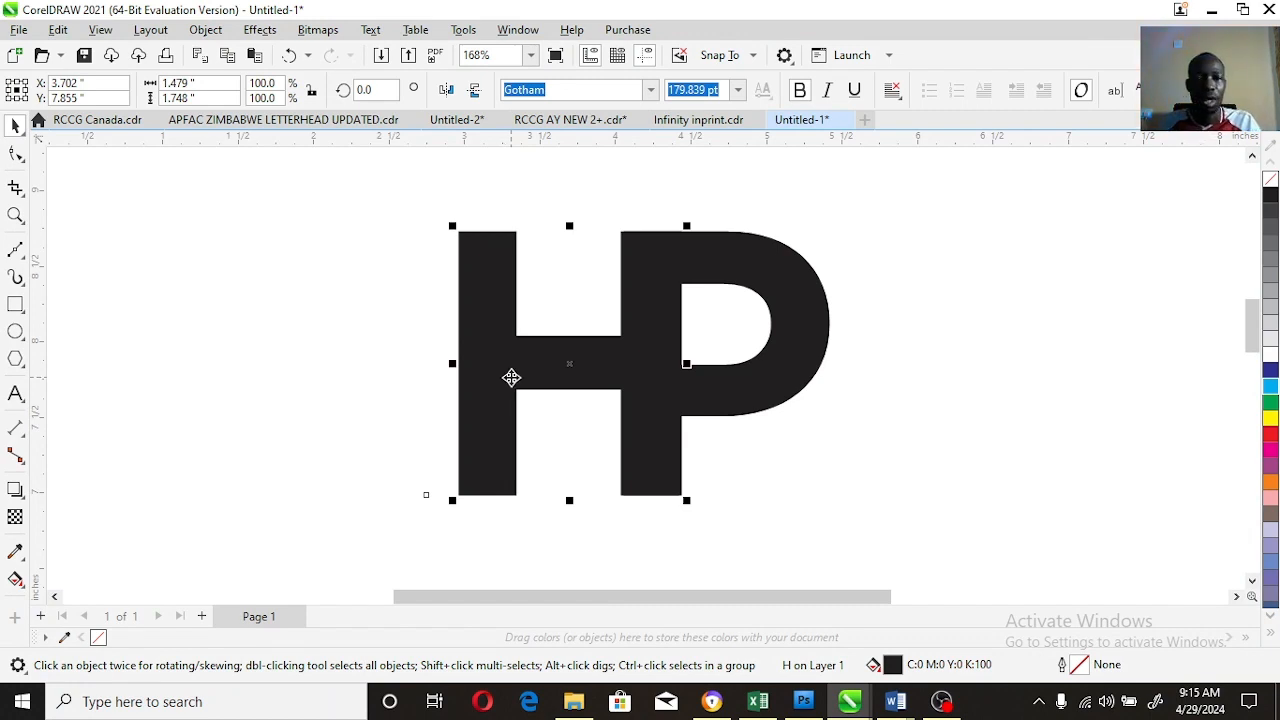
left_click(754, 260, "shift")
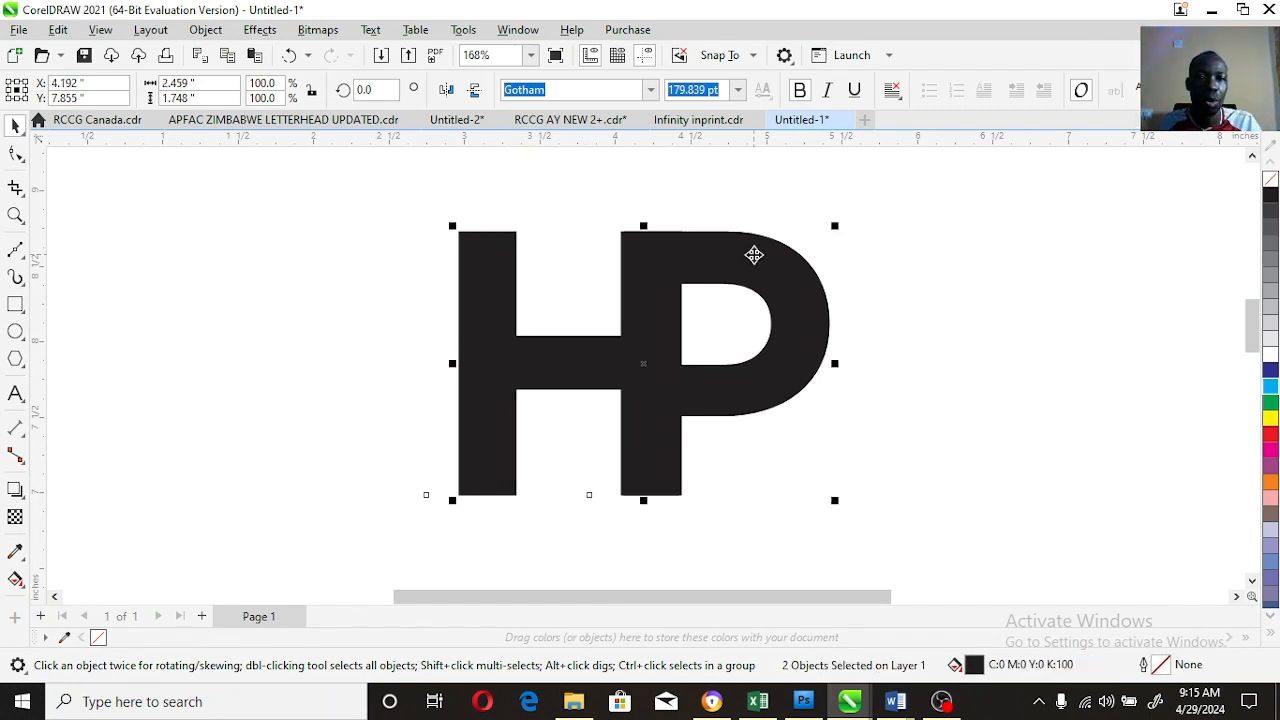
Step: Fine-tune the P's horizontal position so its stem lines up with the H's right stem
left_click(868, 286)
left_click(806, 285)
left_click(888, 288)
left_click_drag(771, 285, 779, 285)
left_click(904, 297)
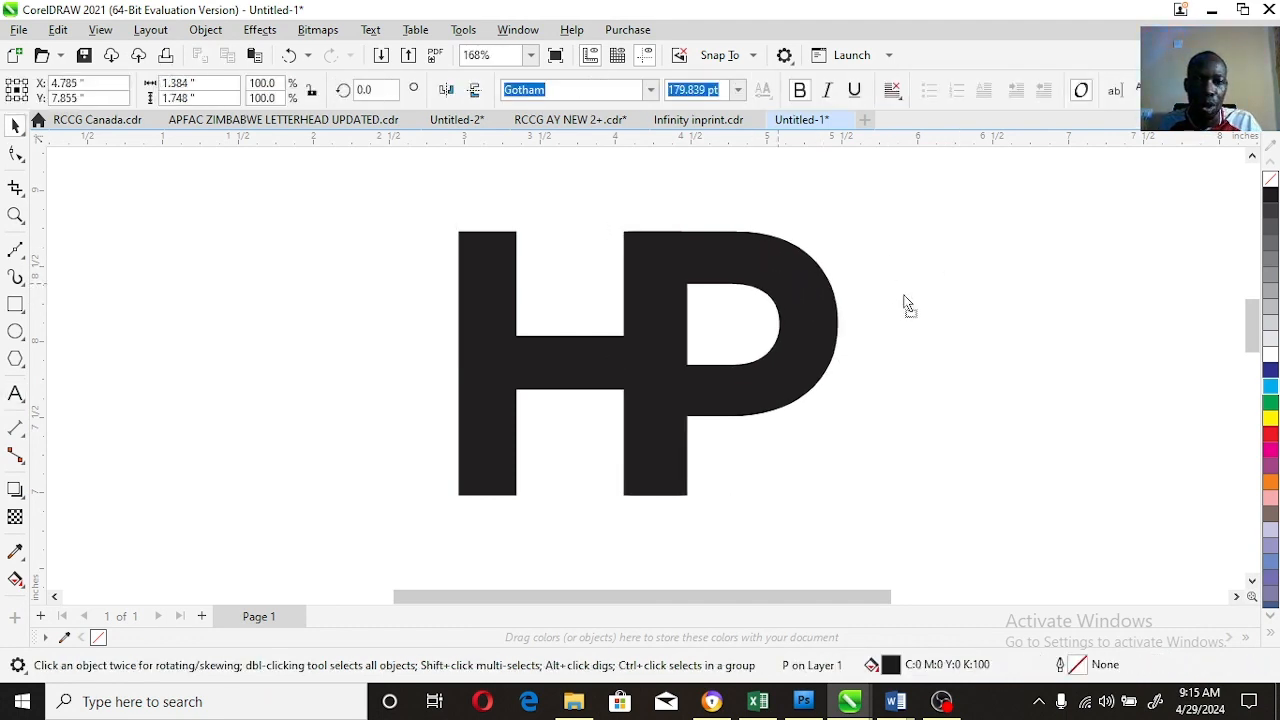
left_click_drag(904, 295, 904, 296)
key("ctrl+z")
left_click_drag(781, 277, 786, 277)
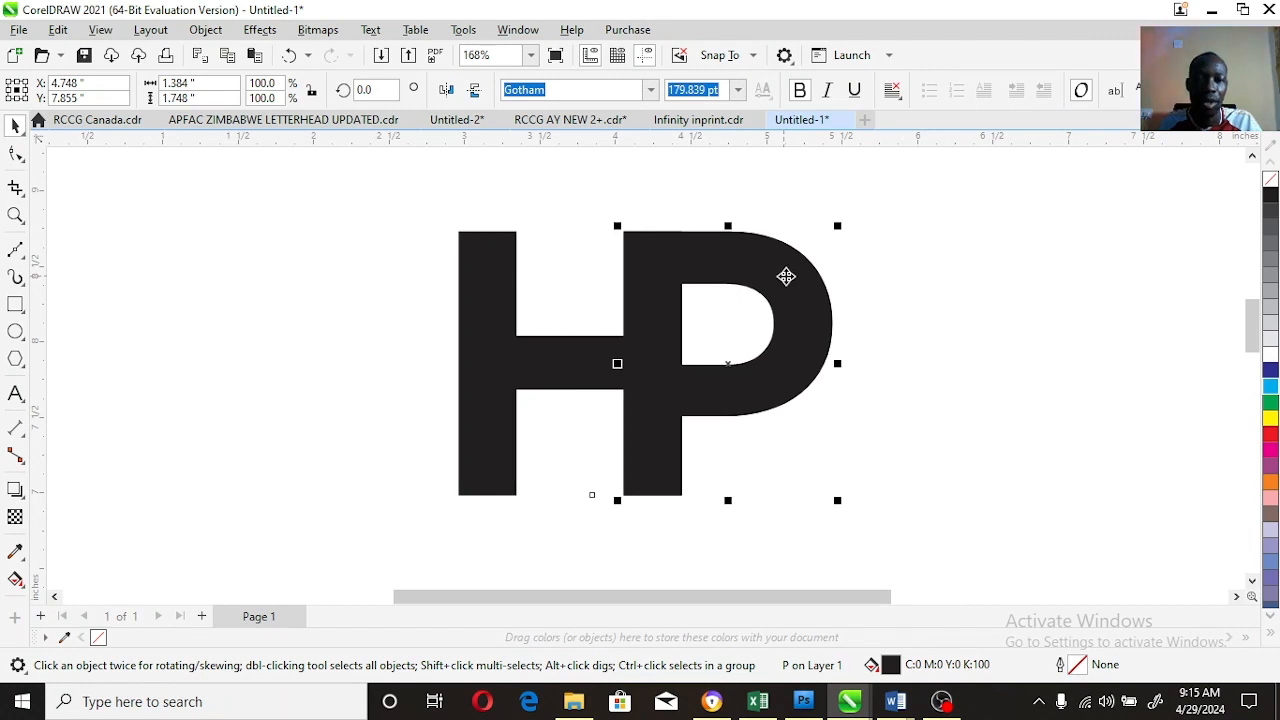
Step: Convert the H and P to curves and weld them into a single shape
left_click(494, 268, "shift")
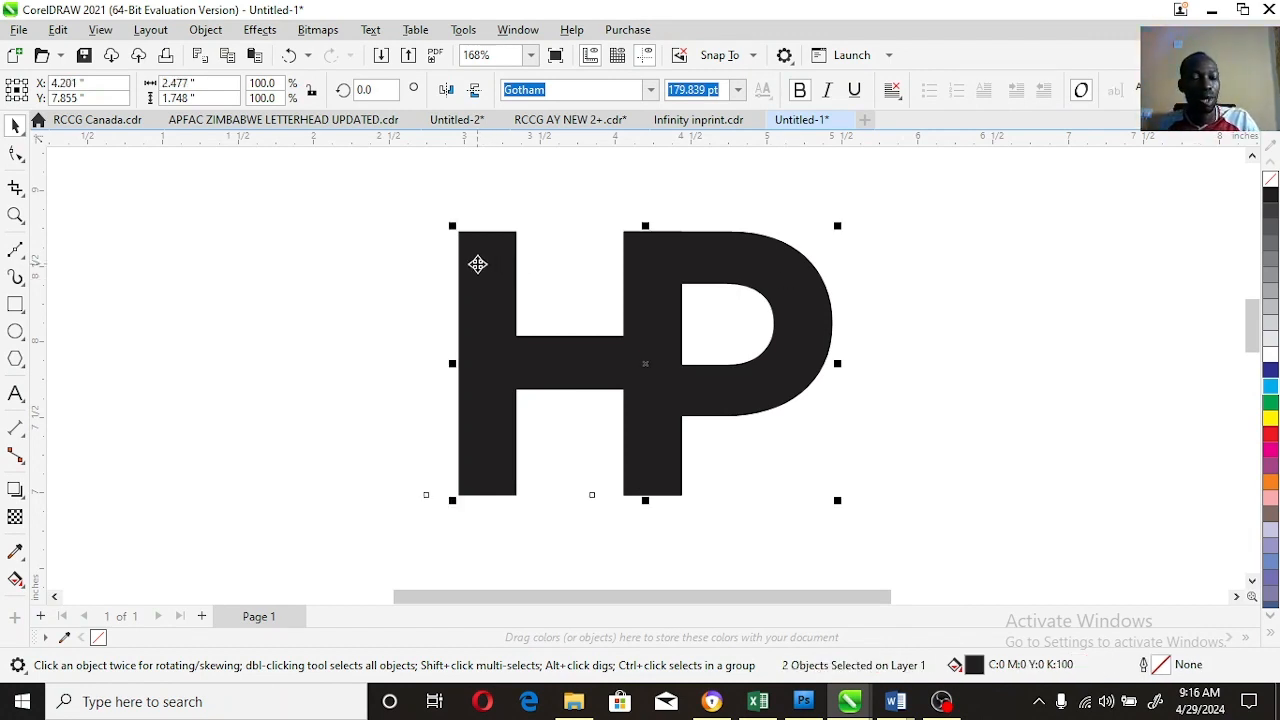
key("ctrl+q")
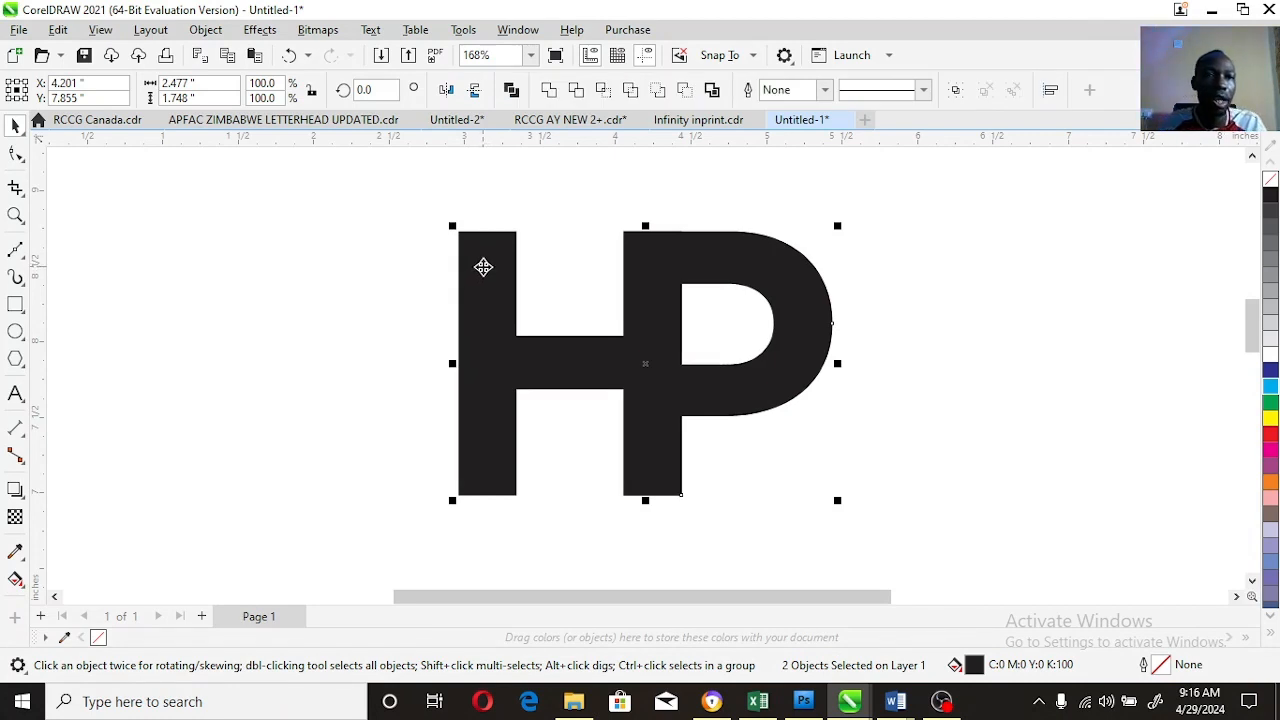
left_click(549, 92)
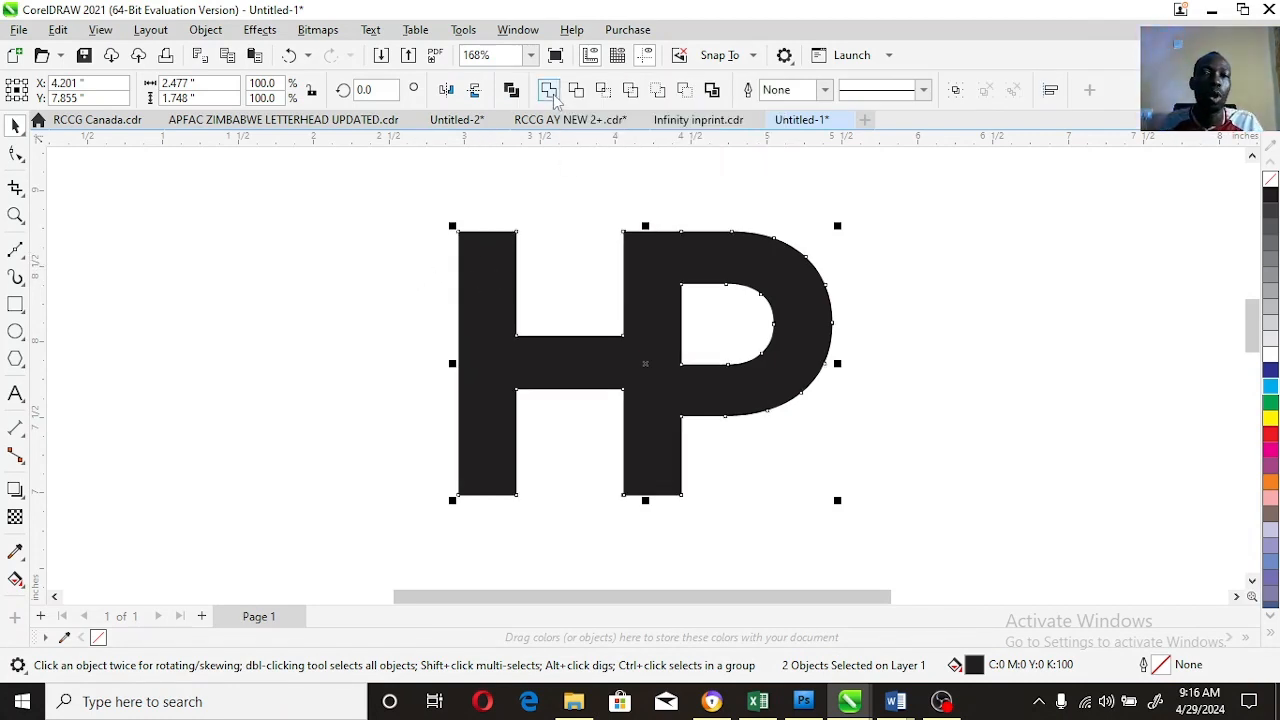
left_click(960, 332)
Step: Draw a narrow rectangle about 0.12 × 0.57 inches across the P's lower arm, directly beside the stem
left_click(15, 304)
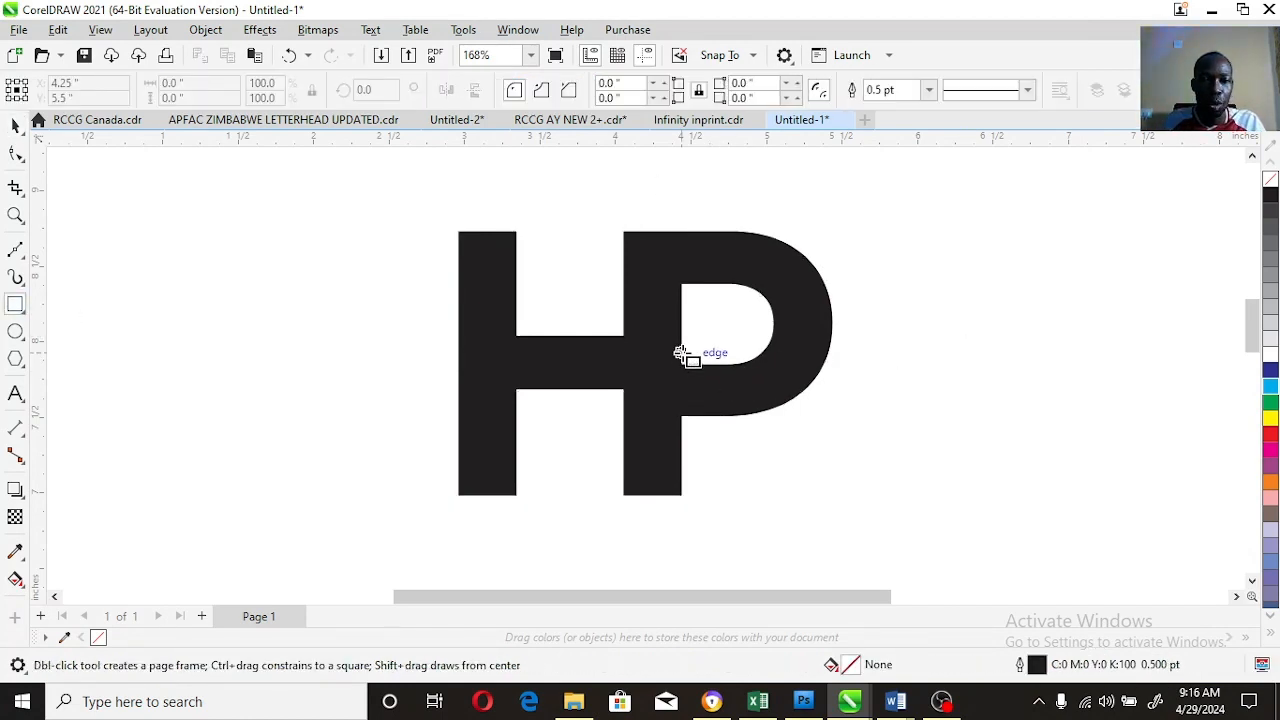
left_click_drag(675, 347, 711, 443)
key("z")
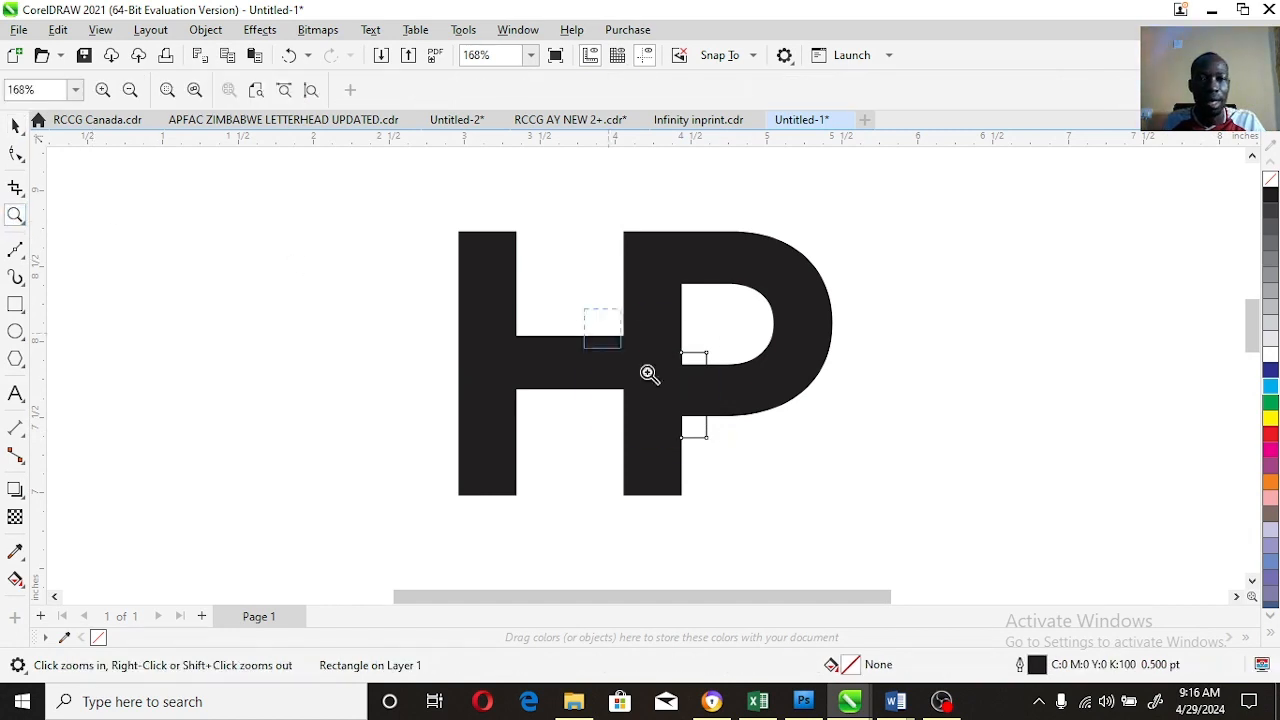
left_click(690, 410)
key("space")
left_click_drag(734, 366, 718, 366)
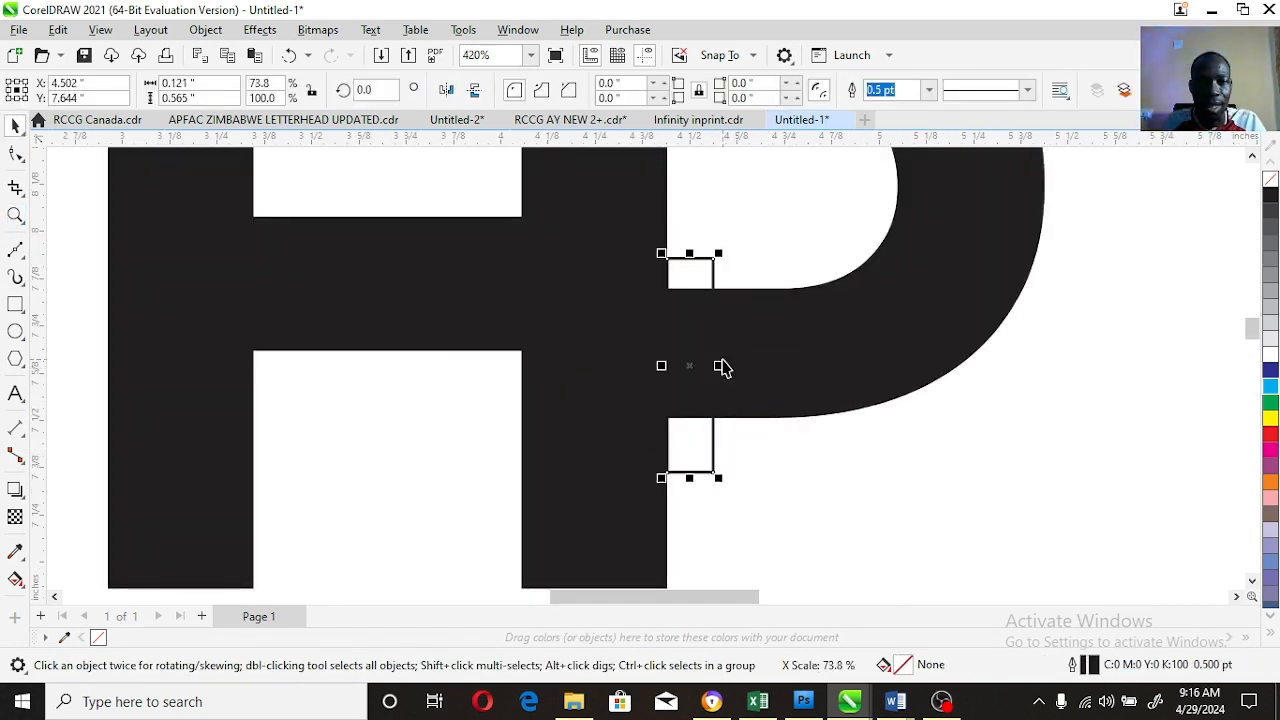
Step: Trim the HP shape with the narrow rectangle to cut a gap beside the stem, and delete the rectangle
left_click(766, 351, "shift")
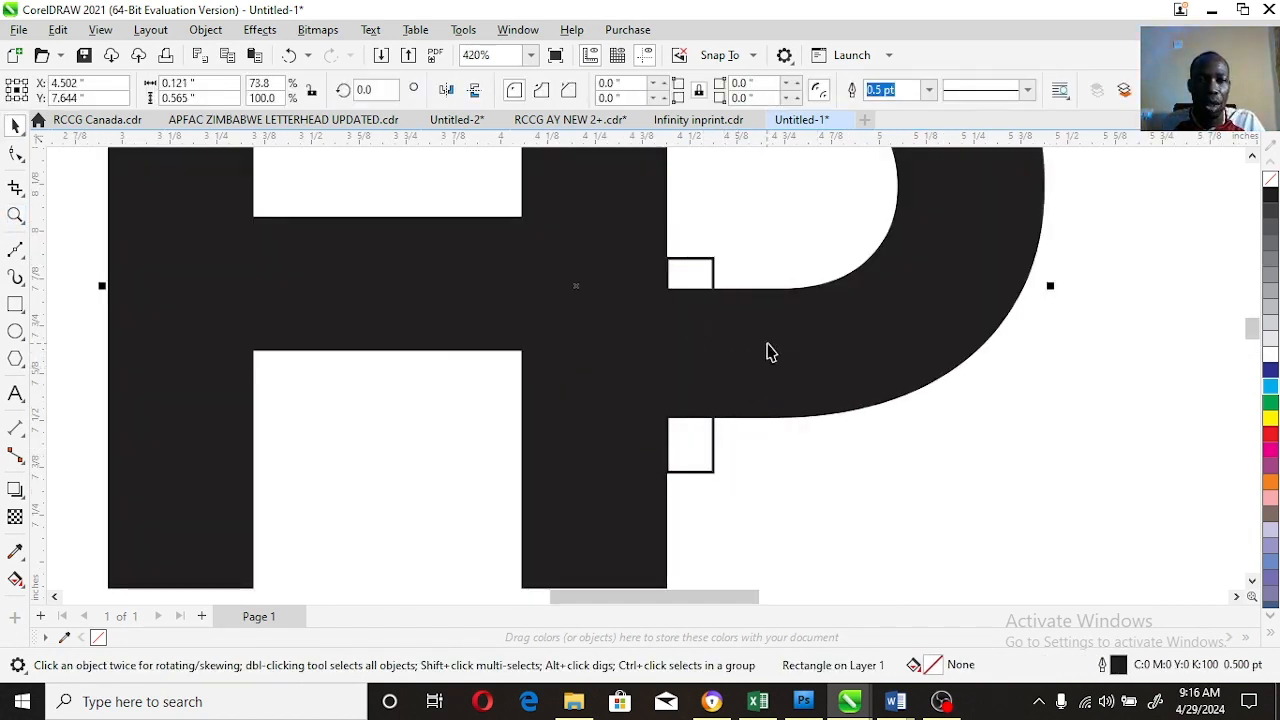
left_click(577, 90)
left_click(700, 400)
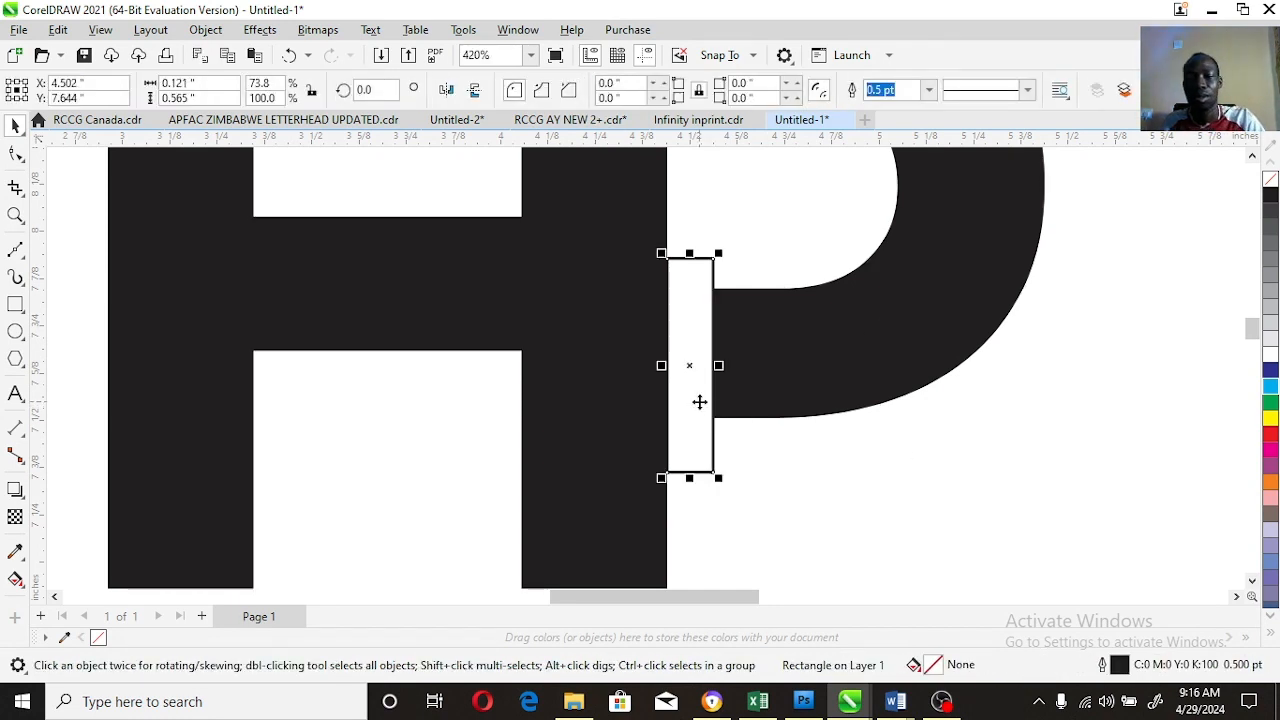
key("Delete")
double_click(15, 218)
key("space")
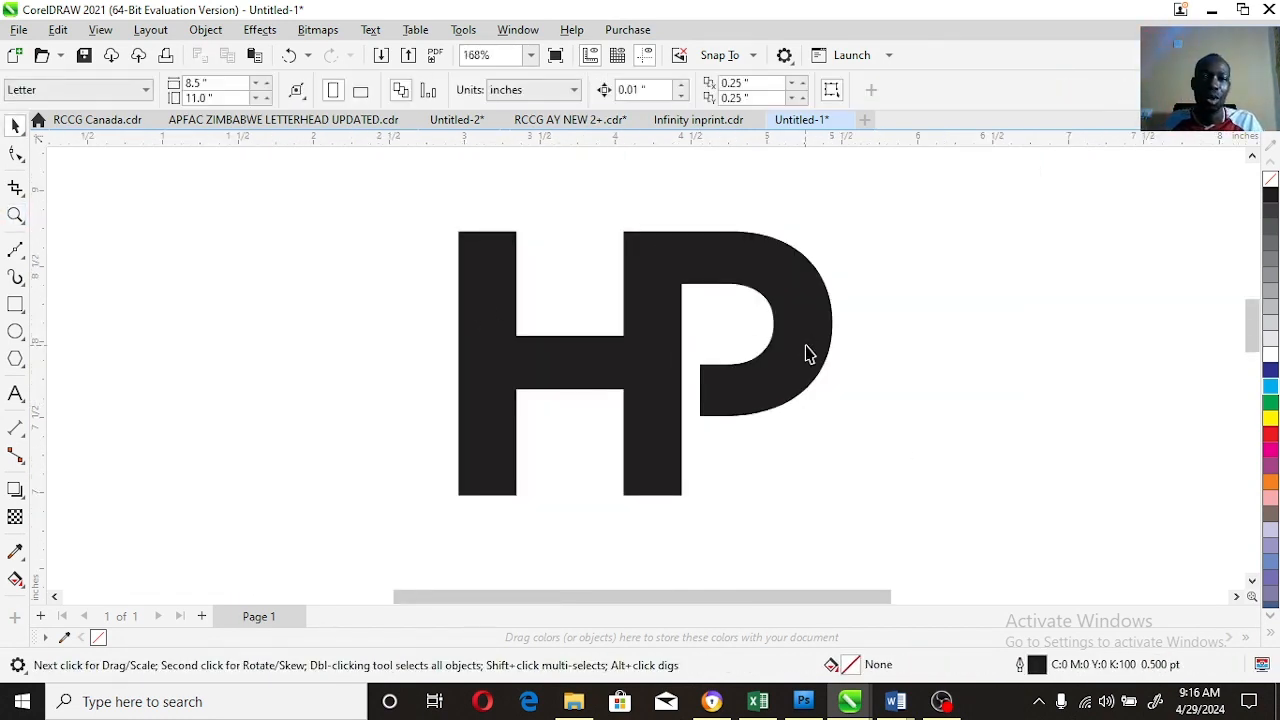
Step: Skew the HP monogram horizontally so it slants to the right like italics
left_click(806, 345)
left_click(625, 238)
left_click_drag(645, 224, 703, 228)
Step: Place the HP monogram at about 2.15 × 1.38 inches near the page's upper-left corner and fill it red
left_click(15, 215)
right_click(694, 343)
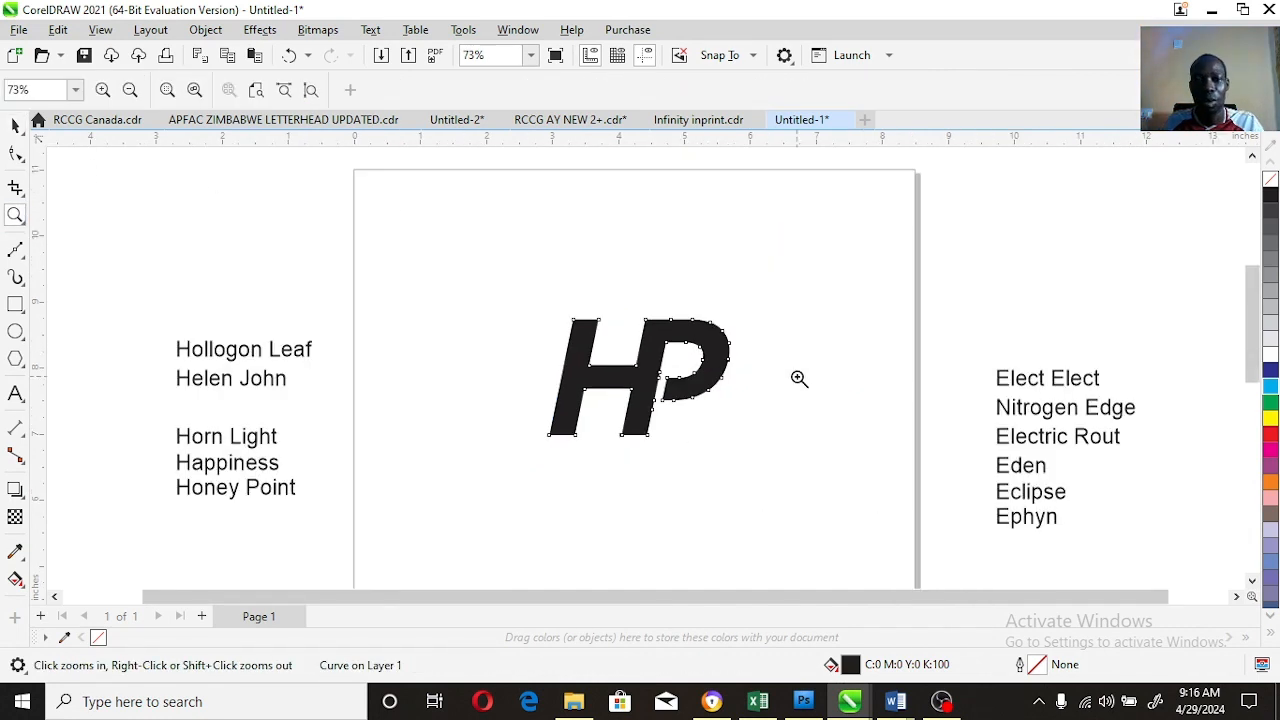
key("space")
left_click(705, 300)
left_click_drag(716, 258, 563, 280)
left_click(1270, 440)
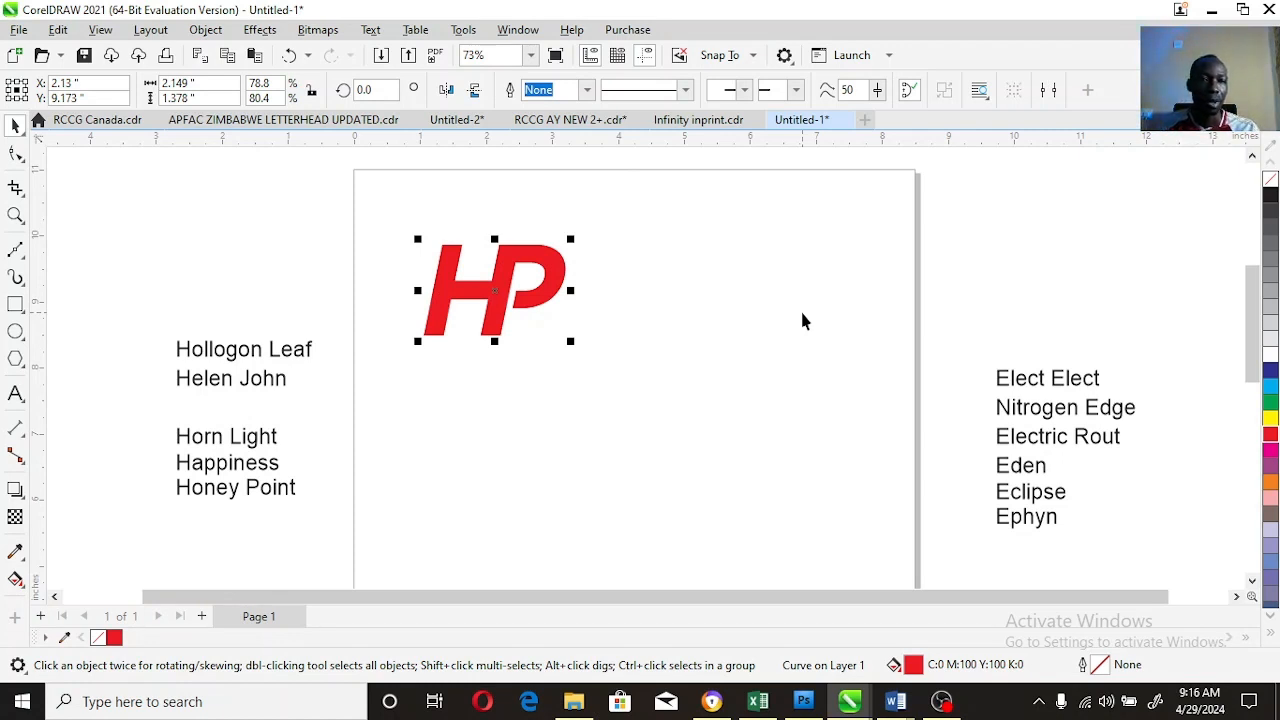
Step: Move the Horn Light text from the name list onto the page, below the HP monogram
left_click_drag(243, 441, 703, 356)
key("ctrl+z")
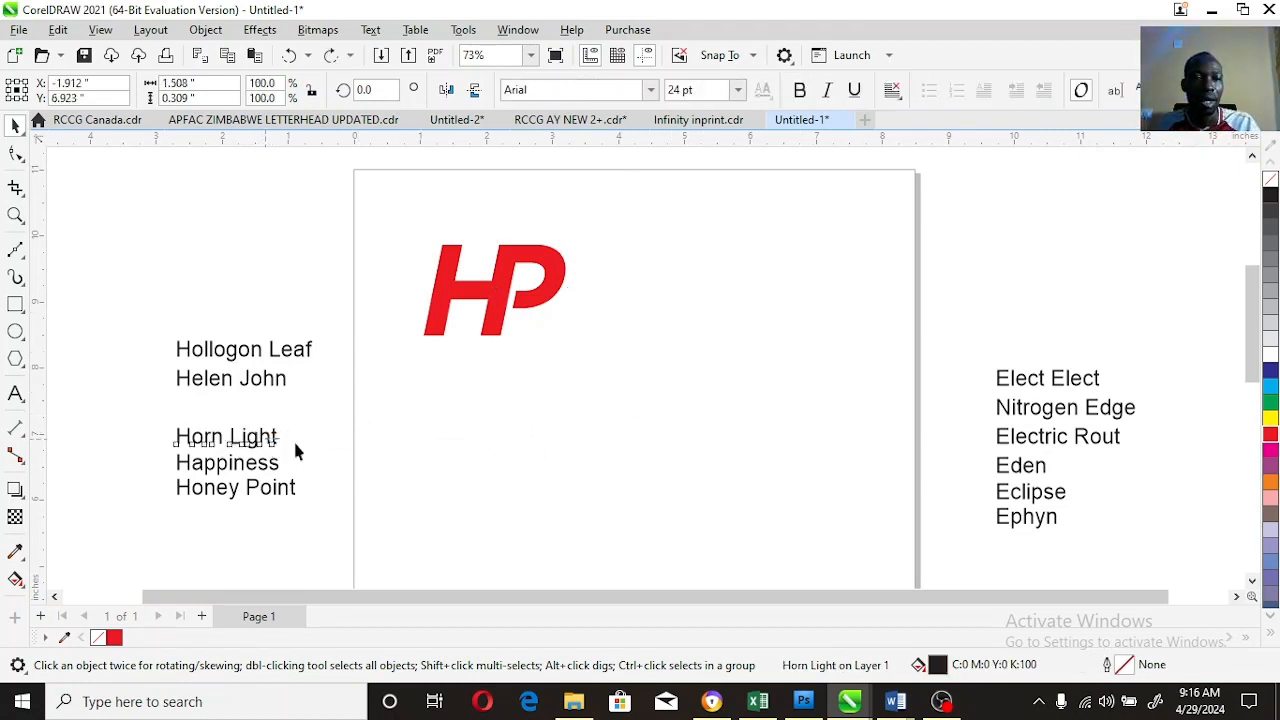
left_click(283, 430)
left_click_drag(255, 442, 714, 408)
double_click(601, 400)
key("Delete")
key("ctrl+space")
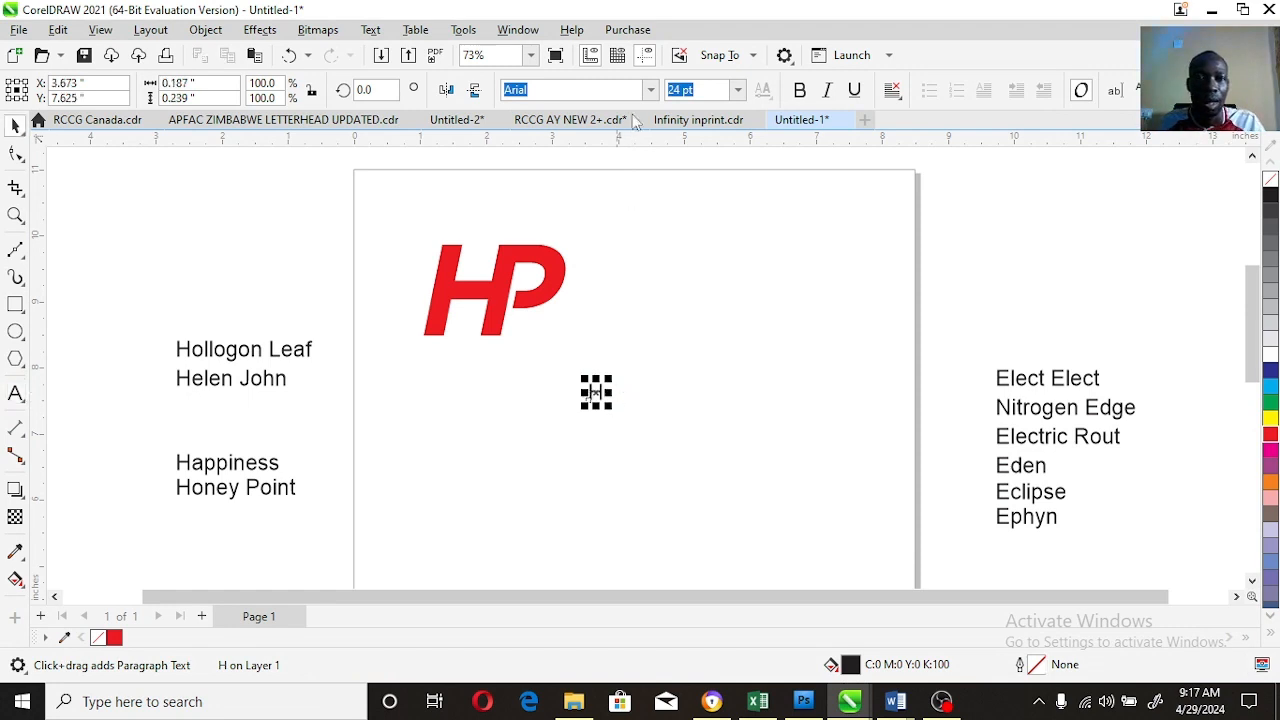
left_click(650, 89)
left_click(600, 148)
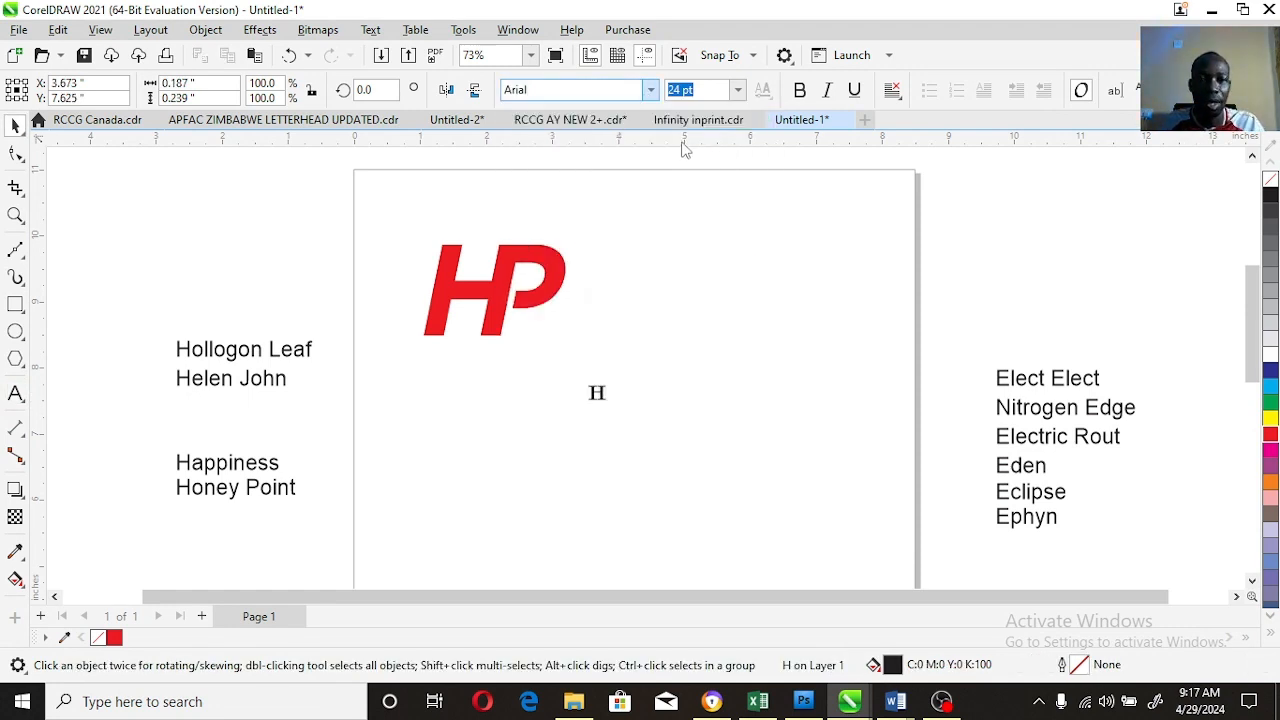
left_click_drag(613, 378, 725, 380)
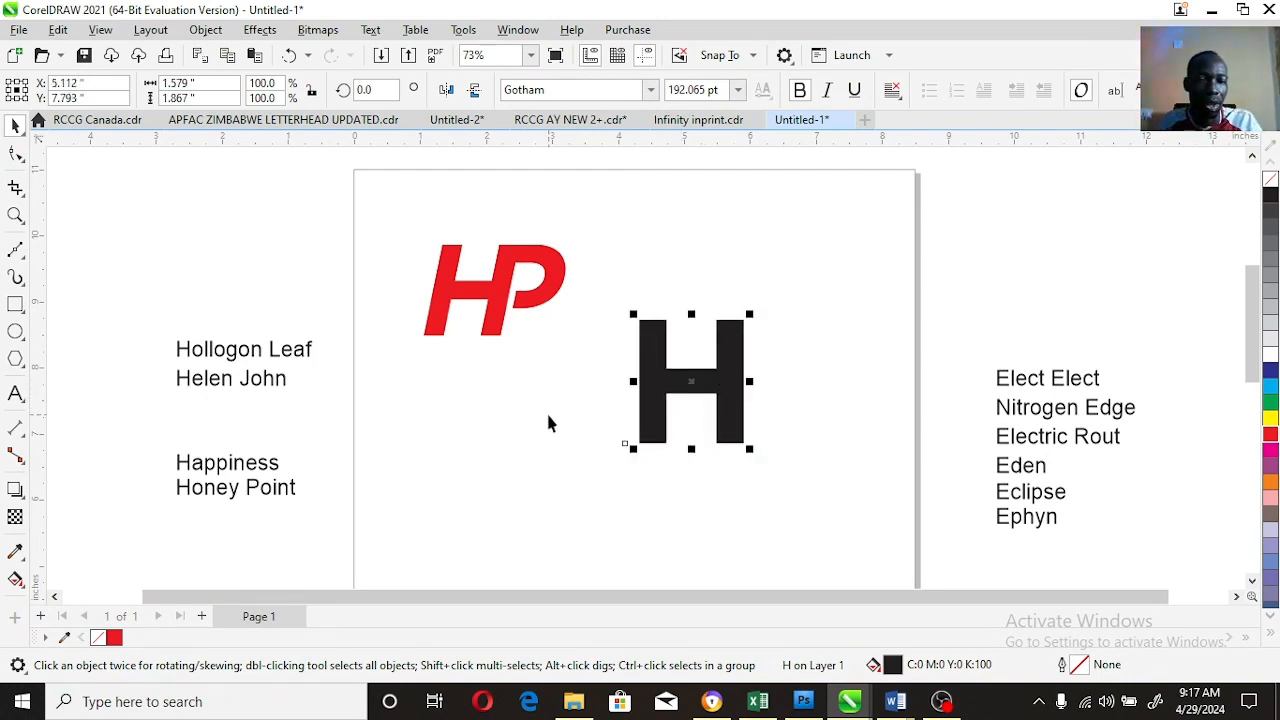
key("ctrl+z")
key("ctrl+z")
key("ctrl+z")
key("ctrl+z")
Step: Duplicate the Horn Light text on the page, placing the copy just below the original
right_click(716, 366)
left_click_drag(673, 402, 720, 395)
left_click(666, 358)
left_click(666, 362)
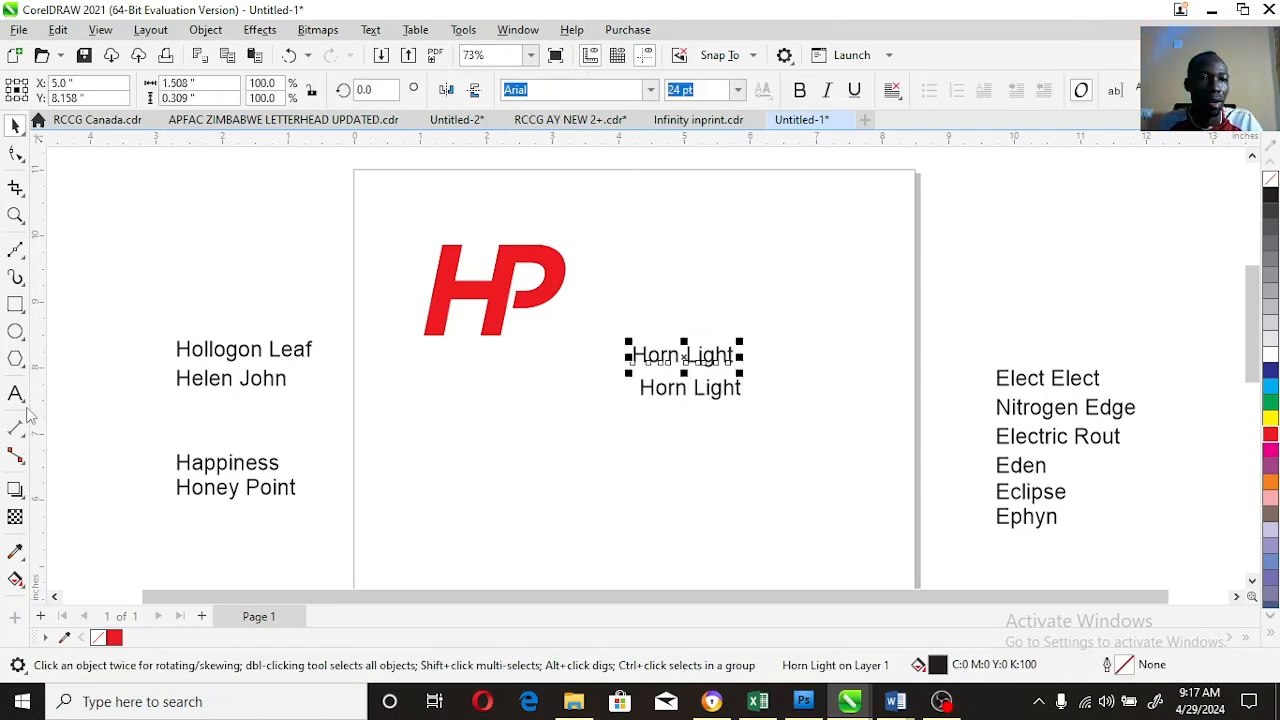
Step: Reduce the upper Horn Light text to the single letter H
key("F8")
left_click_drag(634, 356, 747, 350)
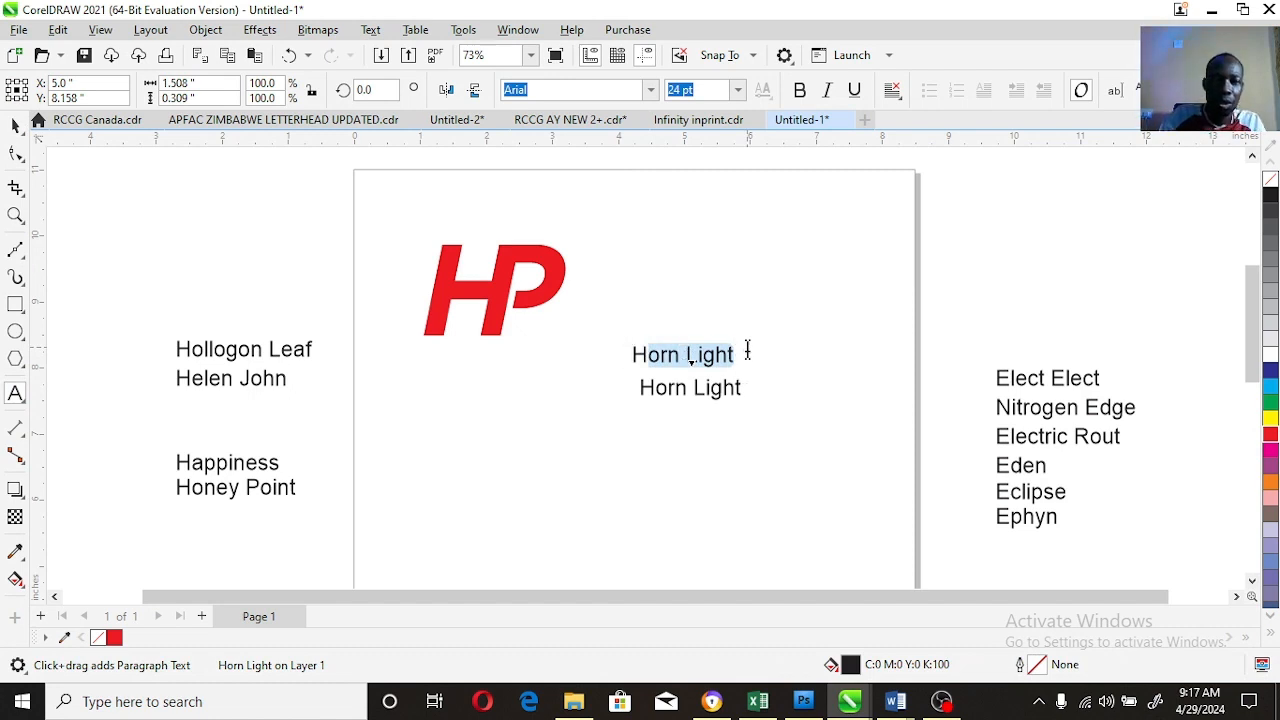
type("H")
key("ctrl+space")
Step: Set the H in bold Gotham at about 1.33 × 1.57 inches, with the Horn Light text moved clear below it
left_click_drag(656, 340, 731, 297)
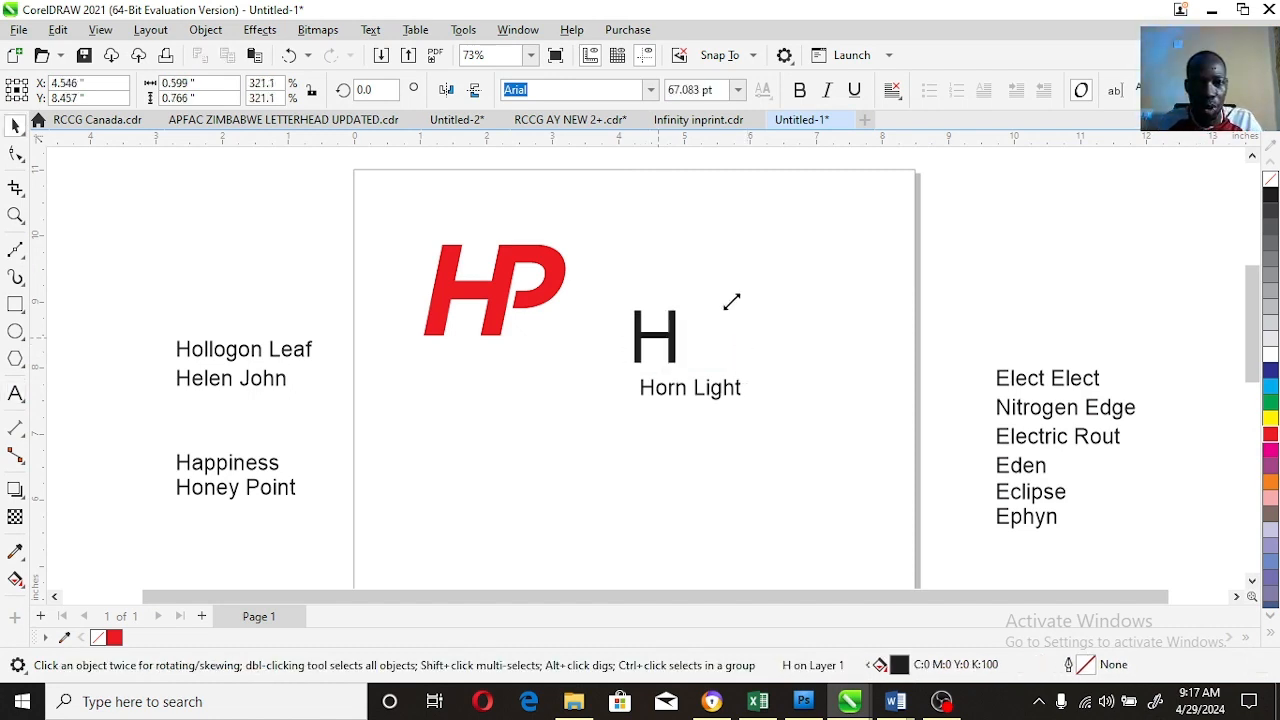
left_click_drag(680, 337, 718, 337)
left_click(652, 92)
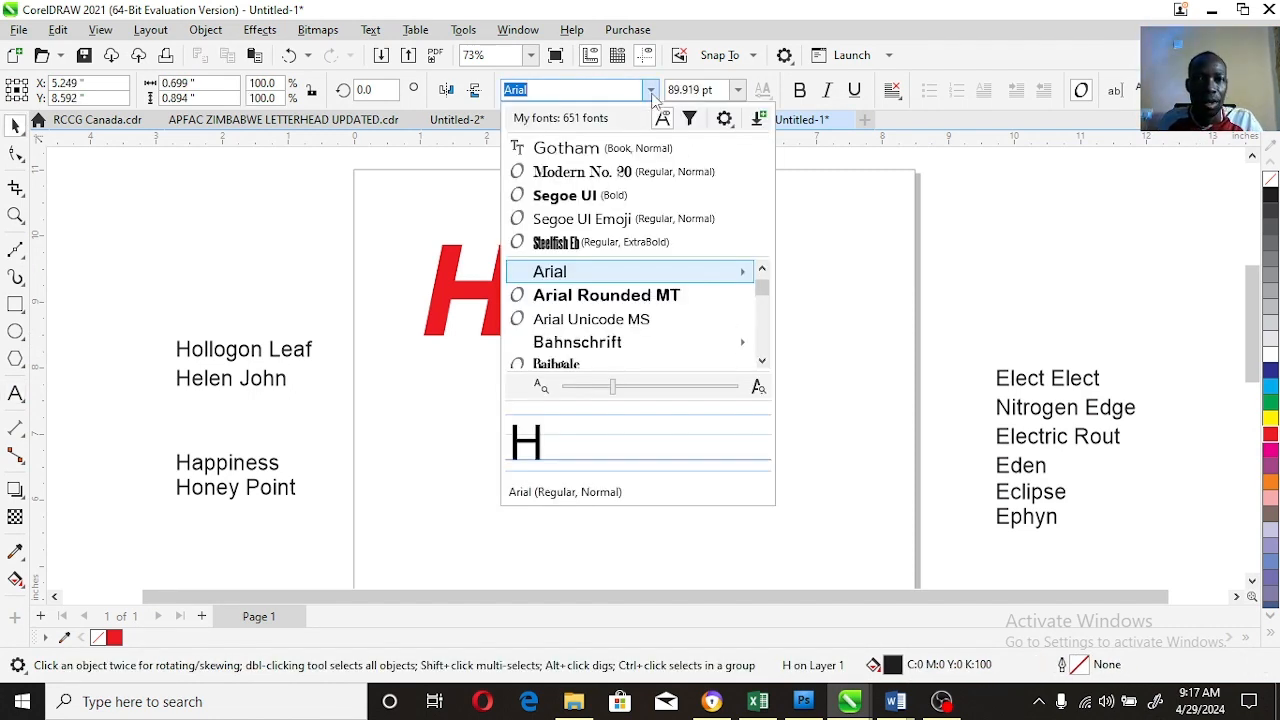
left_click(586, 143)
key("ctrl+b")
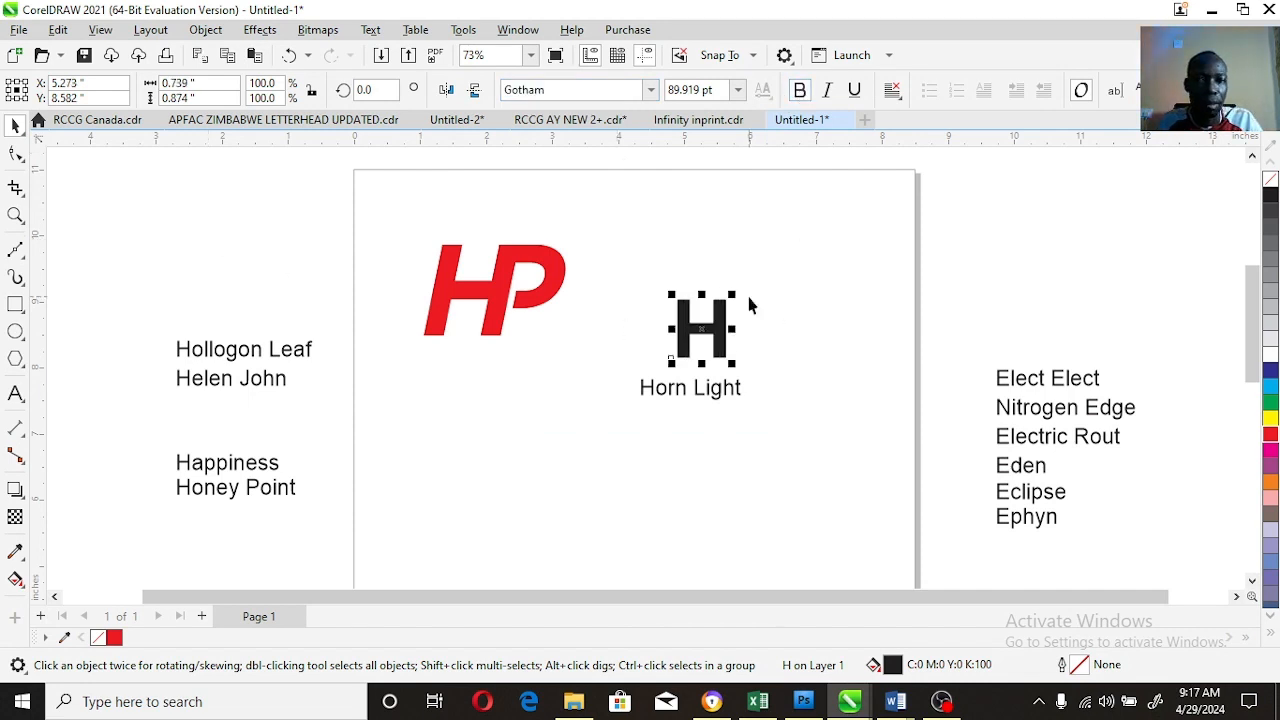
left_click_drag(731, 291, 760, 266)
left_click_drag(714, 400, 734, 477)
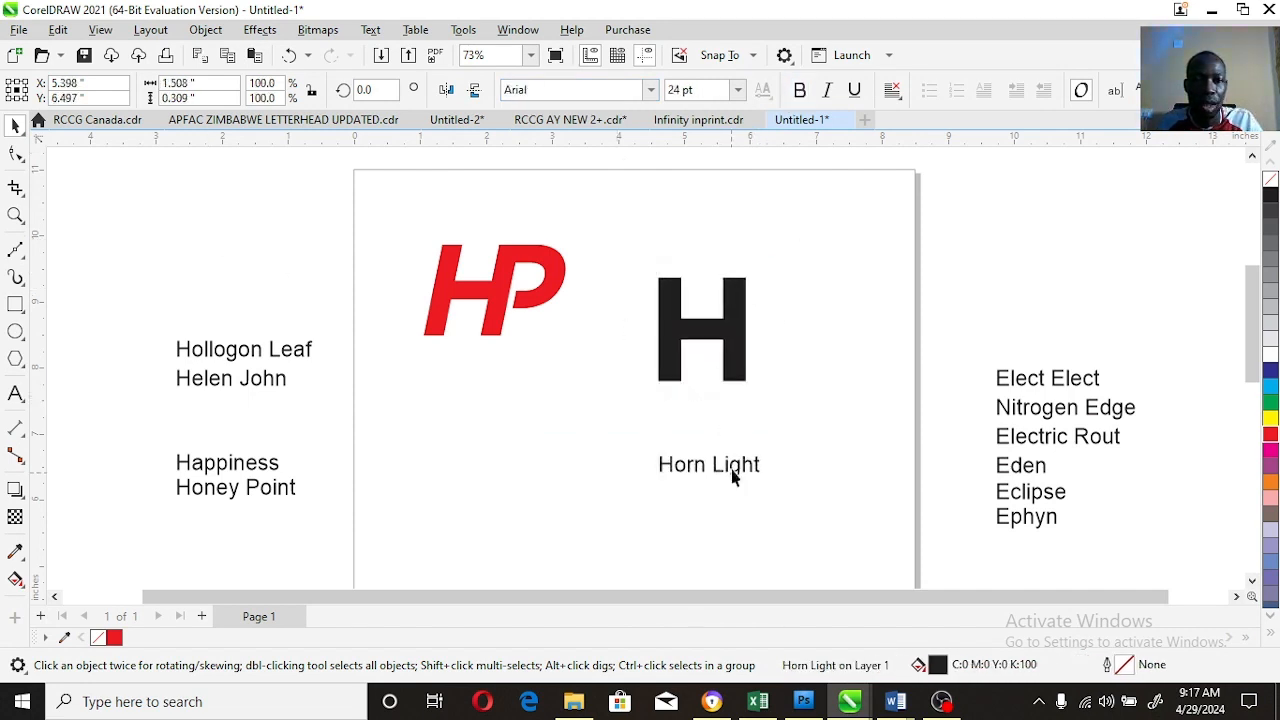
Step: Draw a circle centred over the H's lower opening and enlarge it to about 0.93 inches in diameter
left_click_drag(671, 331, 736, 396)
left_click(15, 215)
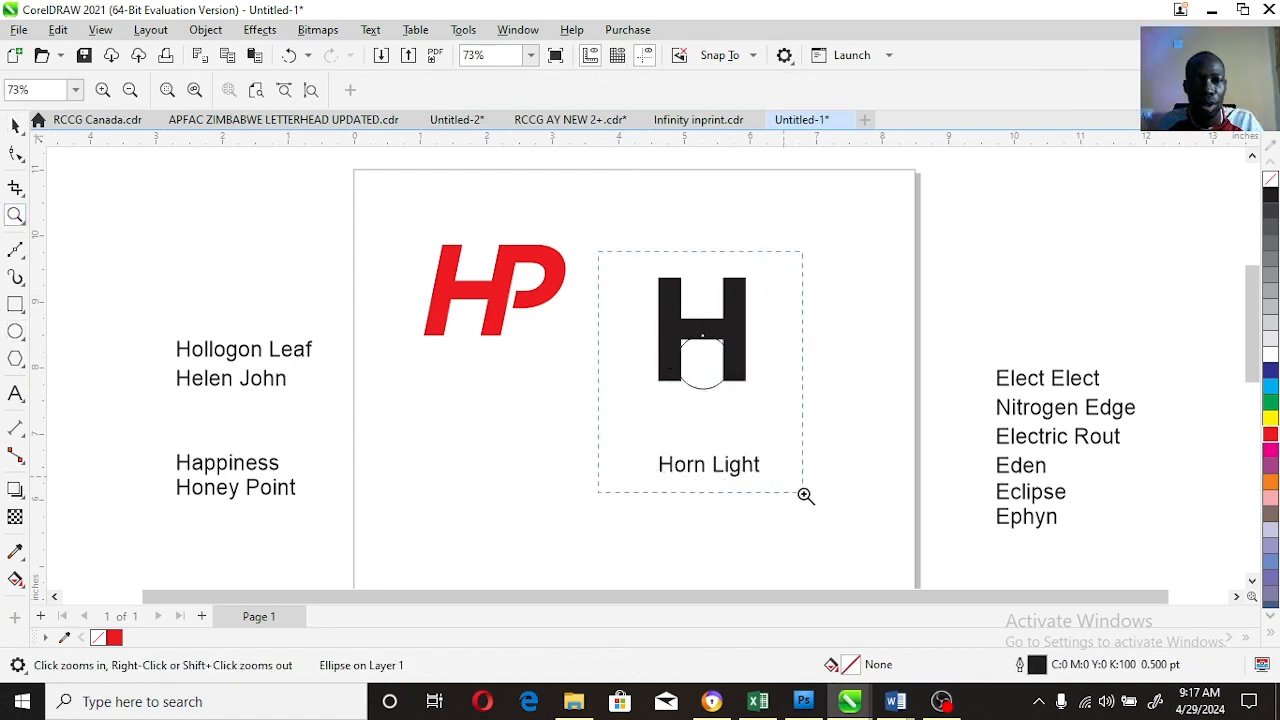
left_click_drag(598, 252, 805, 495)
key("space")
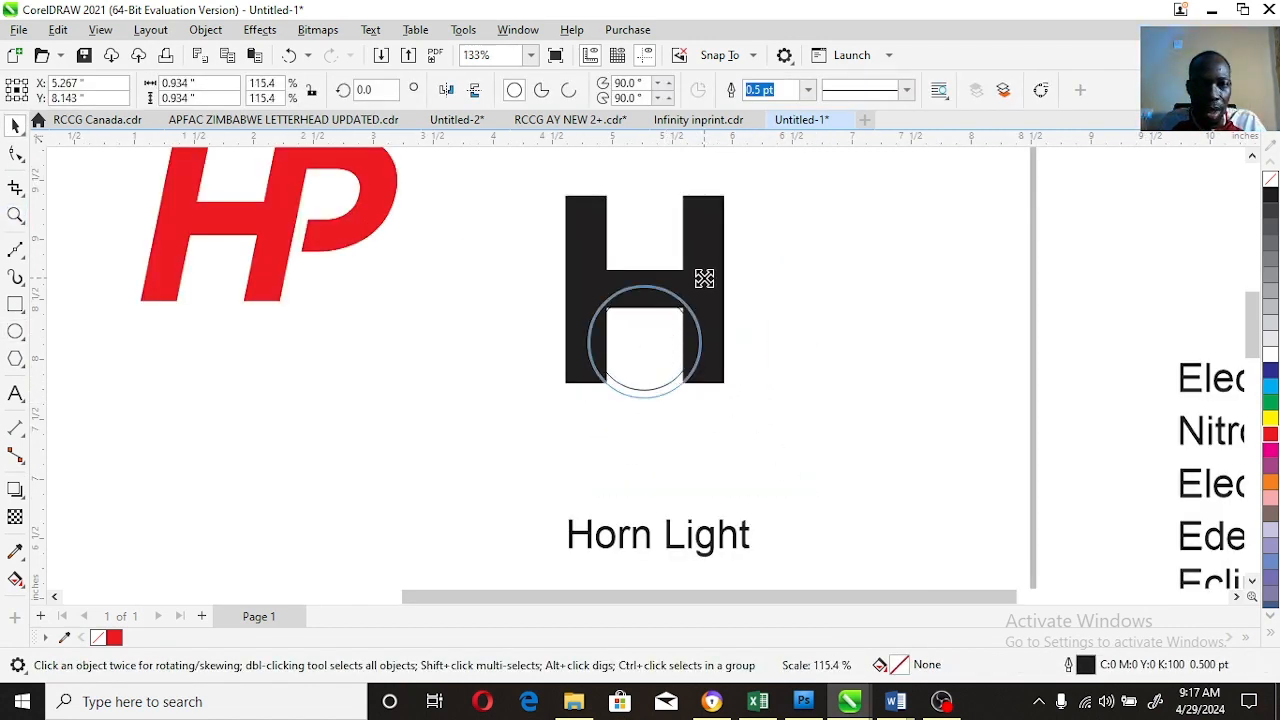
left_click(704, 278)
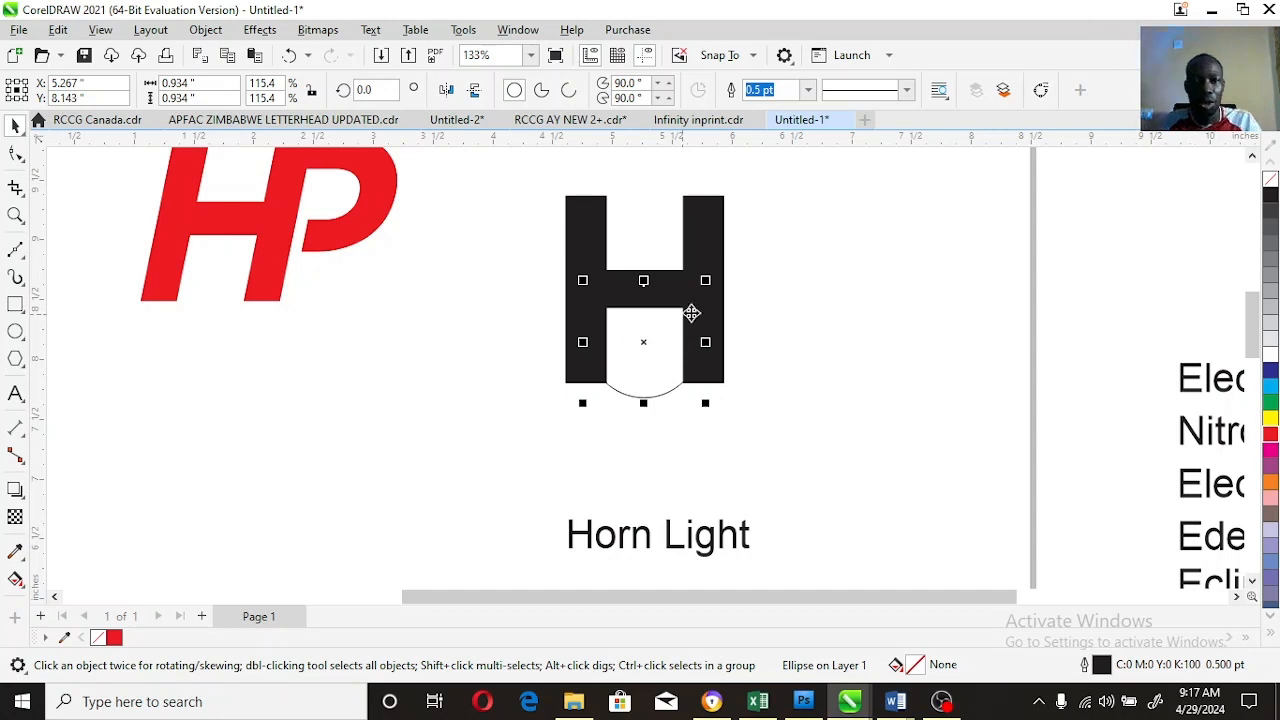
Step: Trim the H with the circle to cut a round recess into its lower half
left_click(707, 257, "shift")
left_click(576, 89)
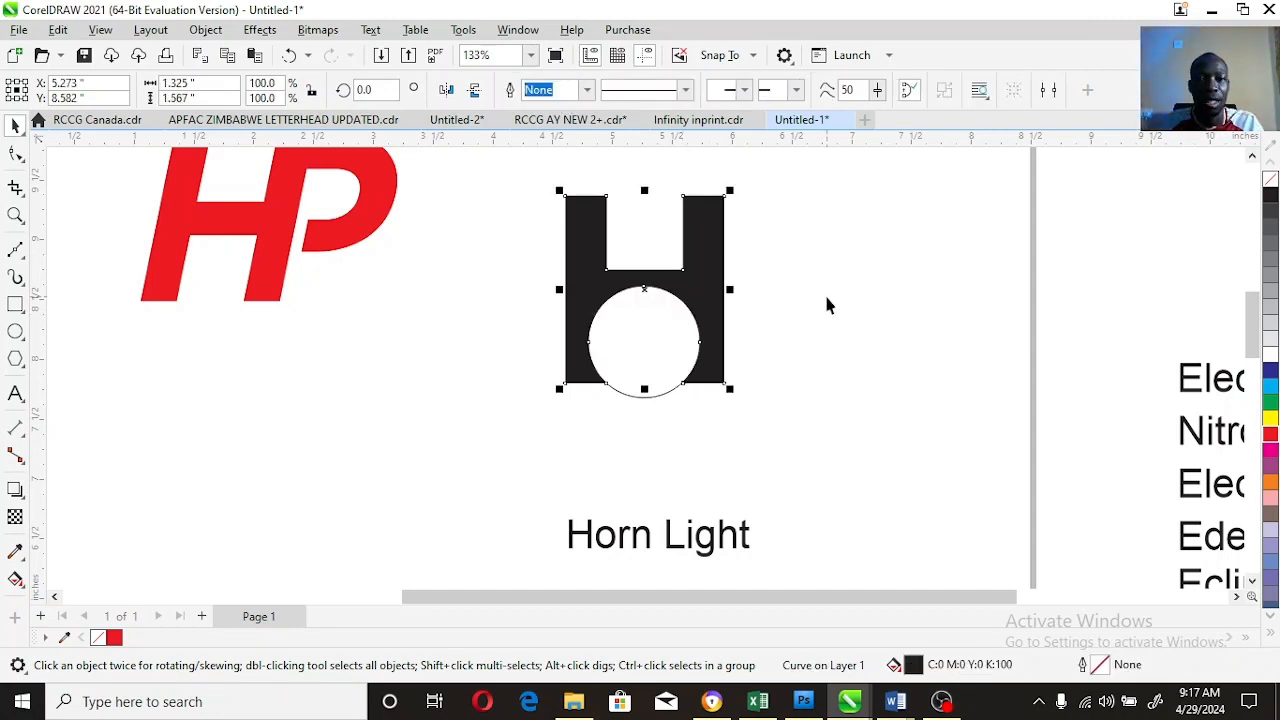
left_click(826, 304)
Step: Shrink the circle inside the recess to about 0.79 inches in diameter and fill it yellow without an outline
left_click(694, 313)
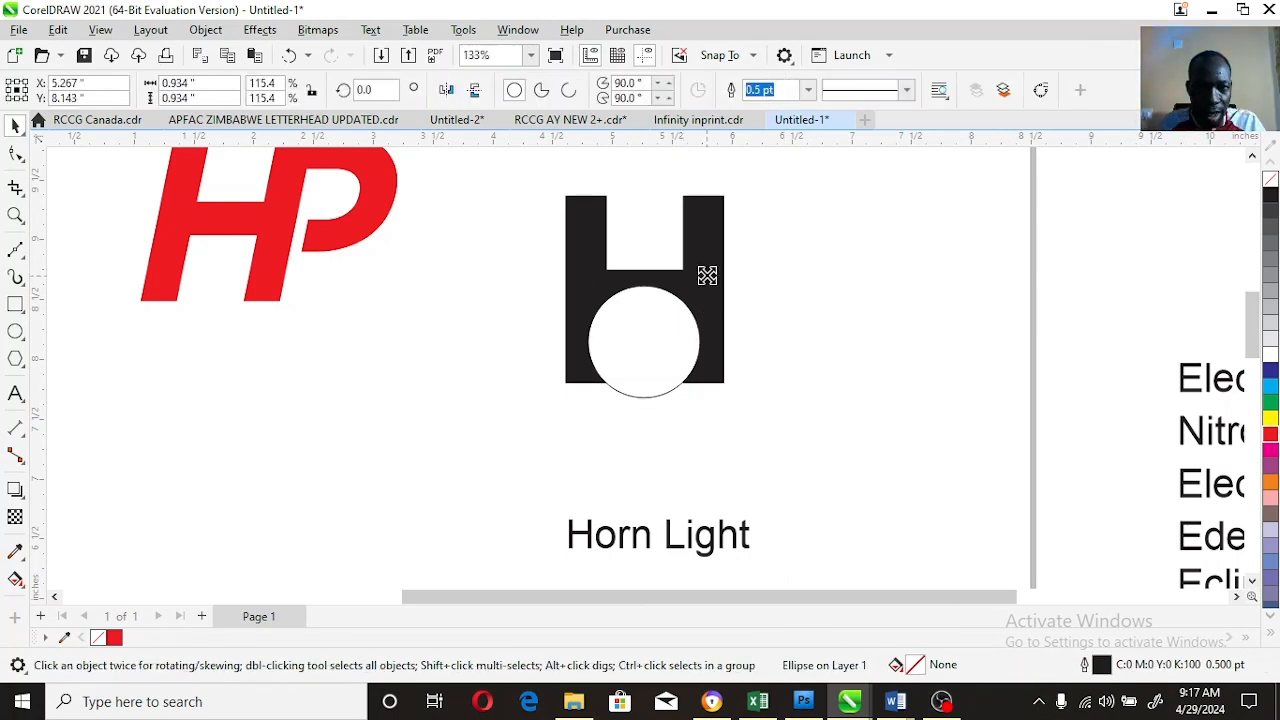
left_click_drag(705, 280, 698, 283)
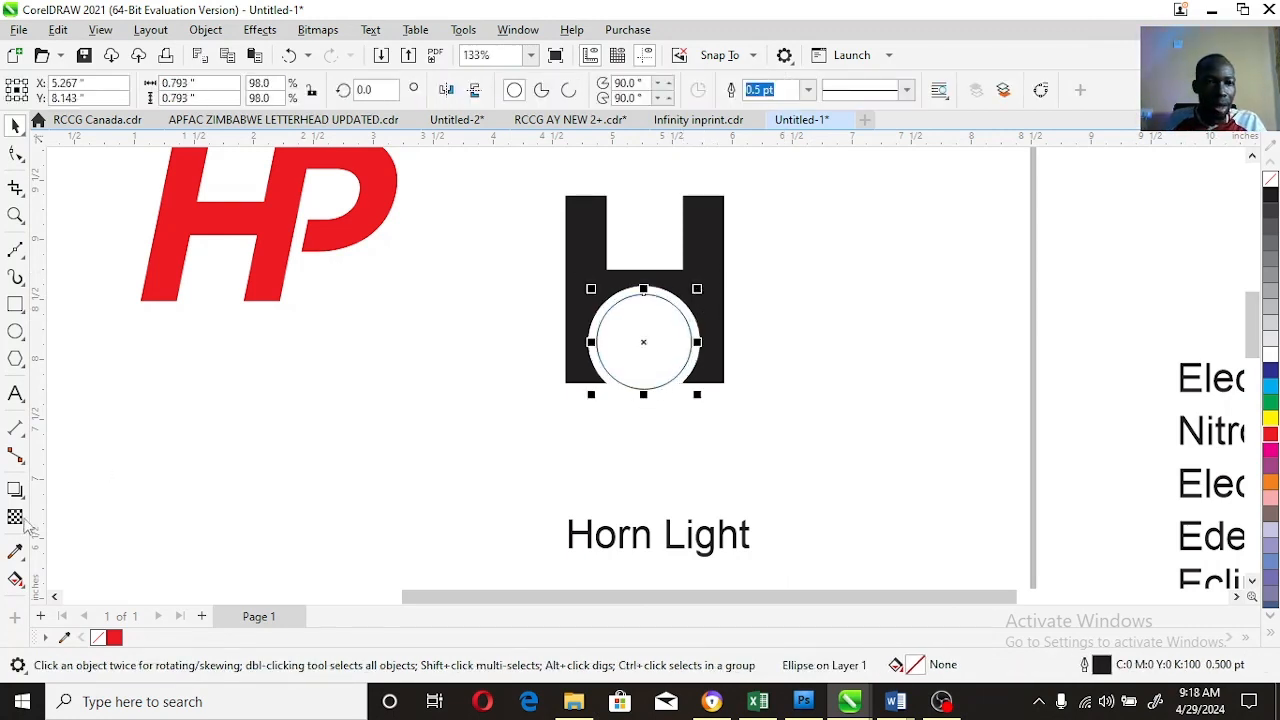
left_click(1270, 420)
right_click(97, 637)
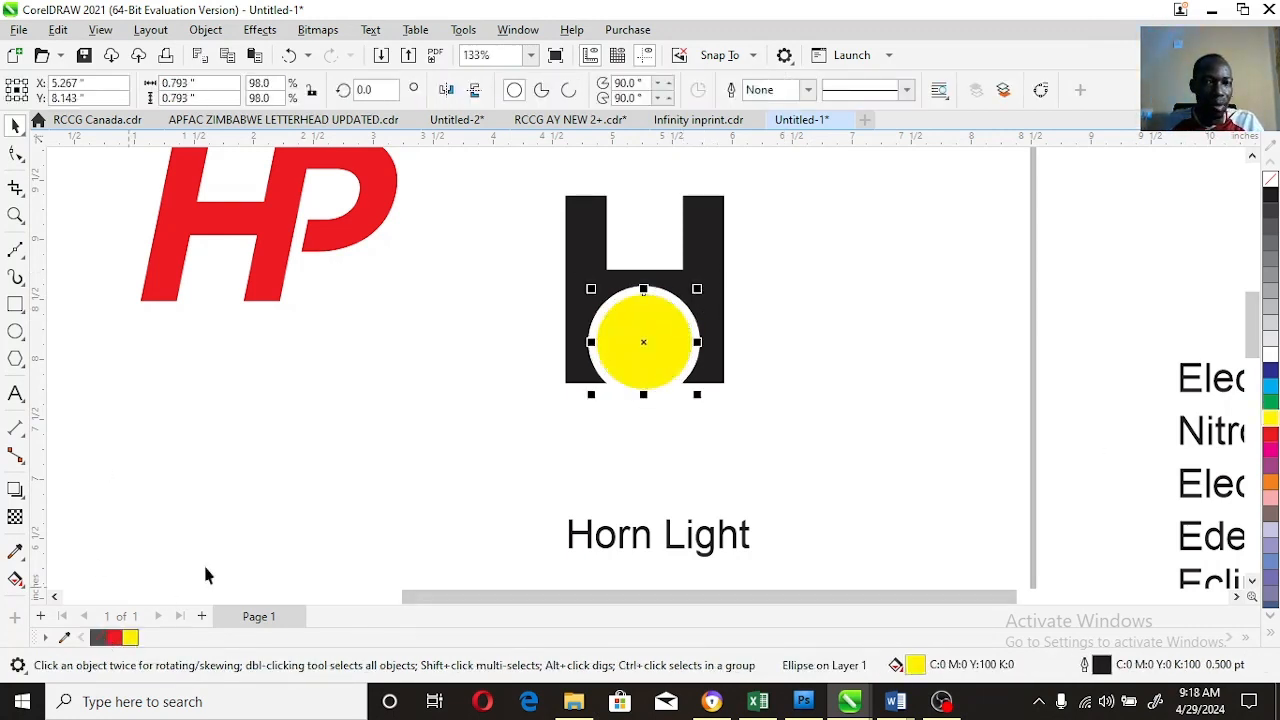
left_click(112, 337)
Step: Draw a fully rounded bar about 0.4 × 0.13 inches just below the circle and fill it yellow without an outline
key("F7")
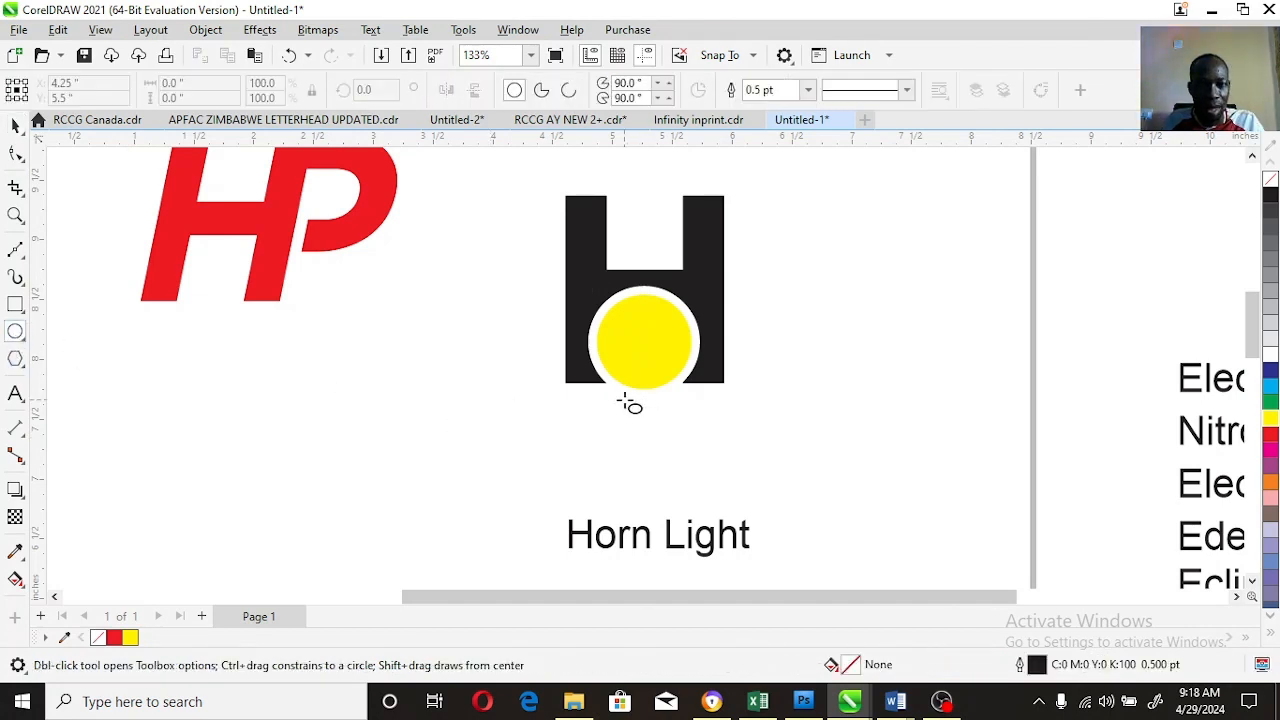
left_click(15, 304)
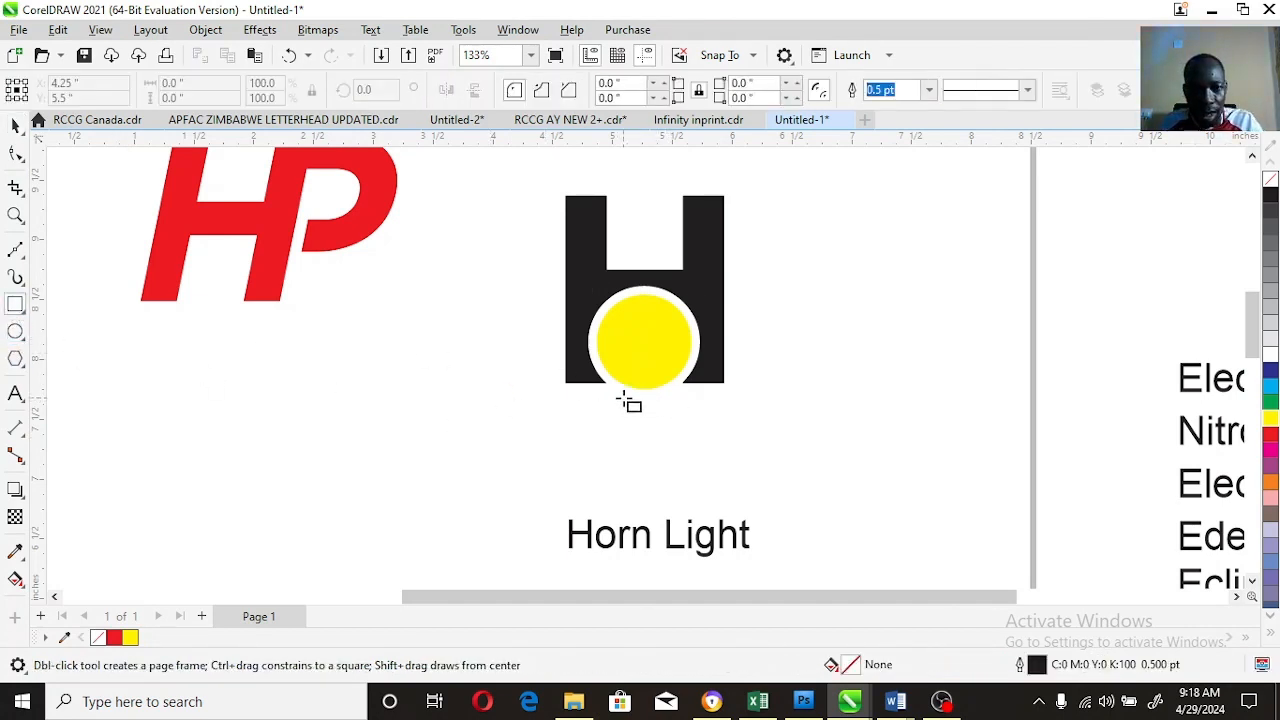
mouse_move(622, 398)
left_mouse_down()
mouse_move(672, 414)
mouse_move(631, 413)
left_mouse_up()
key("F10")
key("space")
left_click(1270, 418)
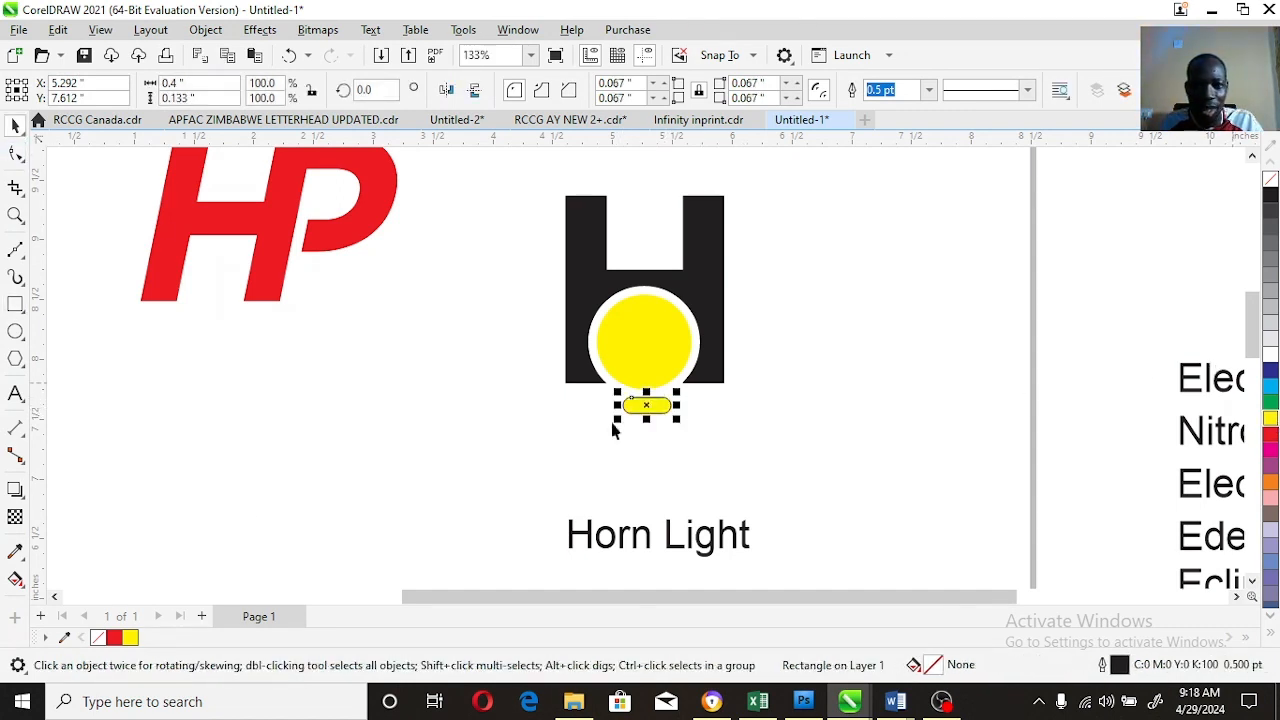
right_click(1270, 179)
Step: Centre the yellow bar under the circle and add two progressively smaller copies beneath it as the bulb's base
left_click(692, 366, "shift")
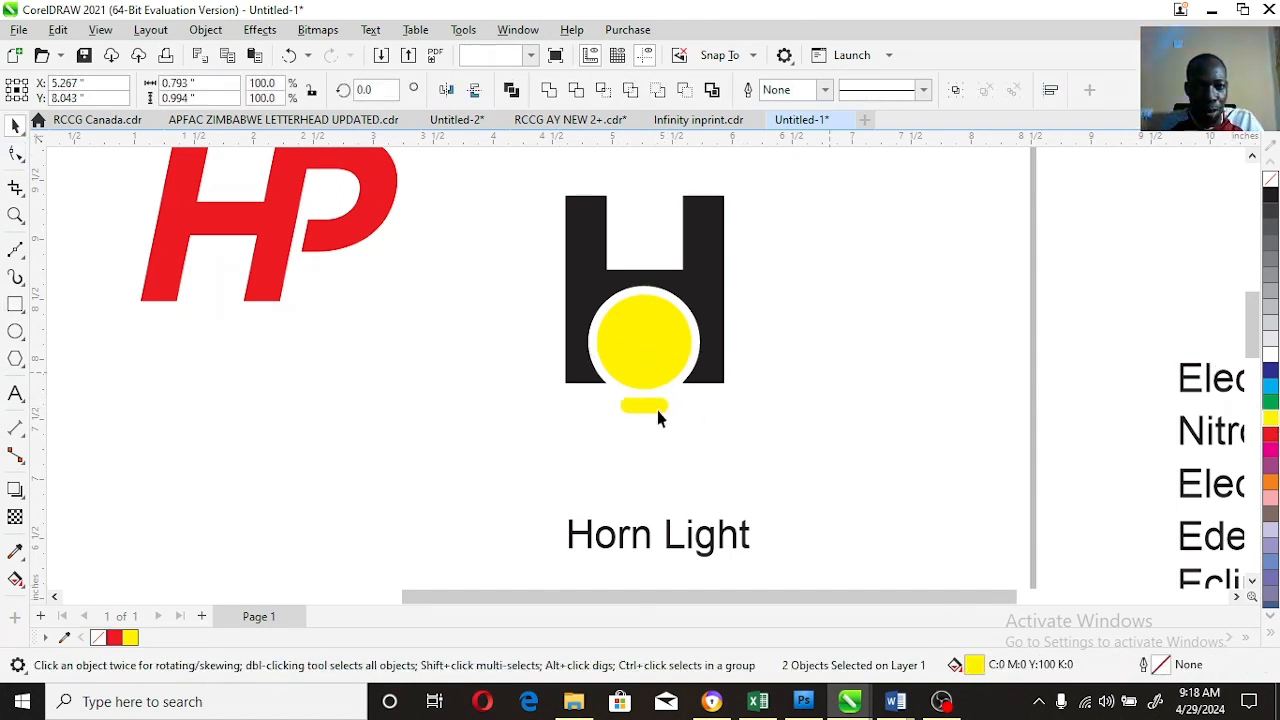
key("Escape")
mouse_move(642, 414)
left_mouse_down()
mouse_move(640, 434)
mouse_move(667, 405)
mouse_move(655, 452)
mouse_move(662, 417)
left_mouse_up()
left_click(819, 398)
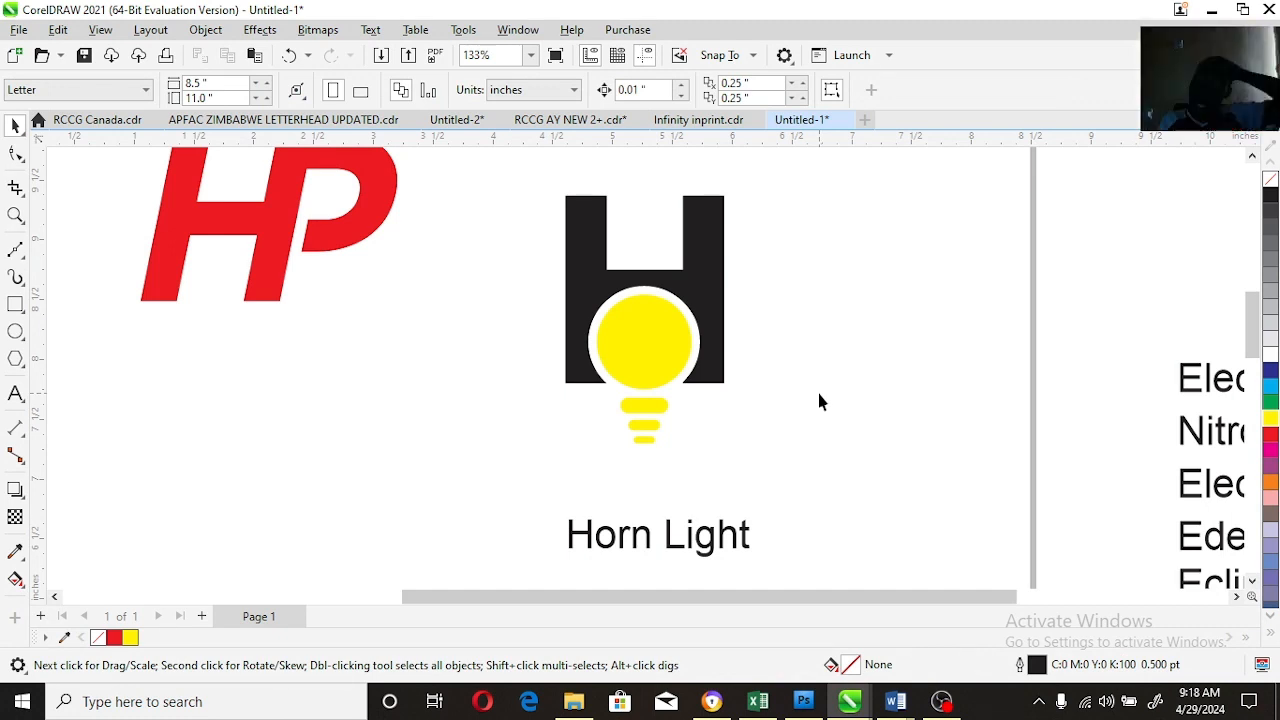
Step: Delete the Horn Light text under the H bulb logo and move the whole logo up beside the HP monogram
left_click(737, 548)
key("Delete")
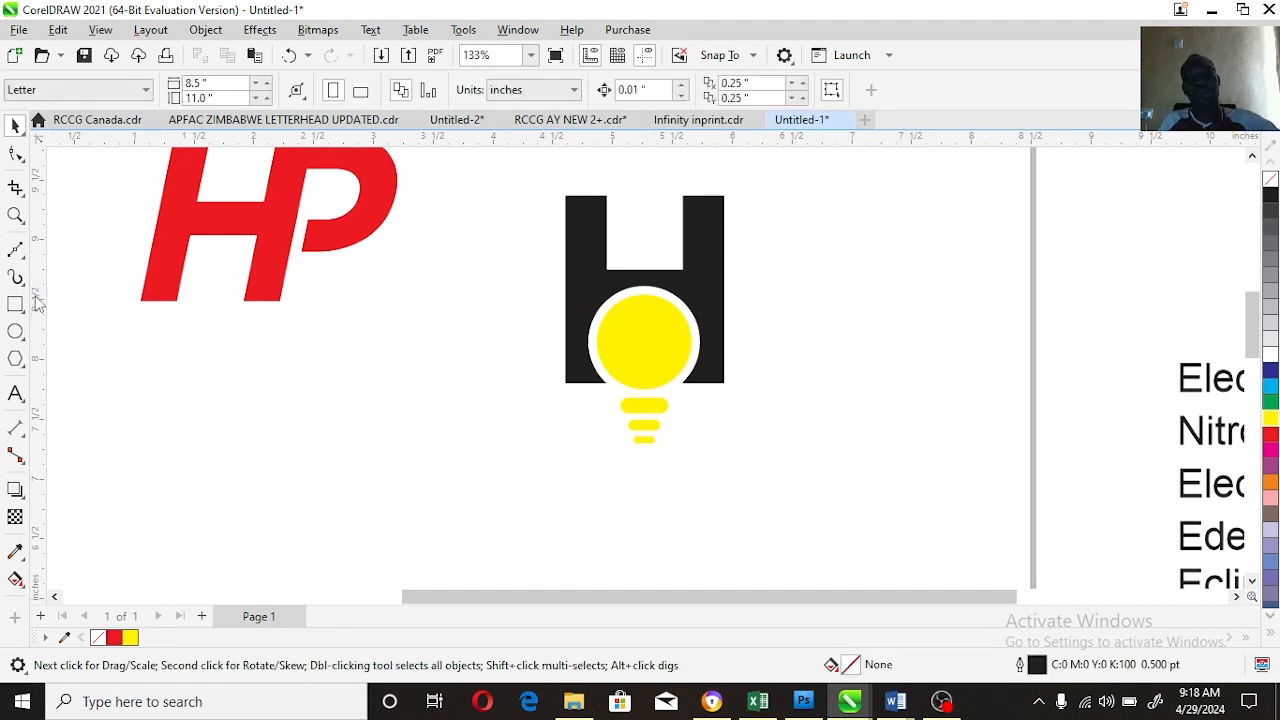
left_click(15, 216)
scroll(773, 378, "down", 2)
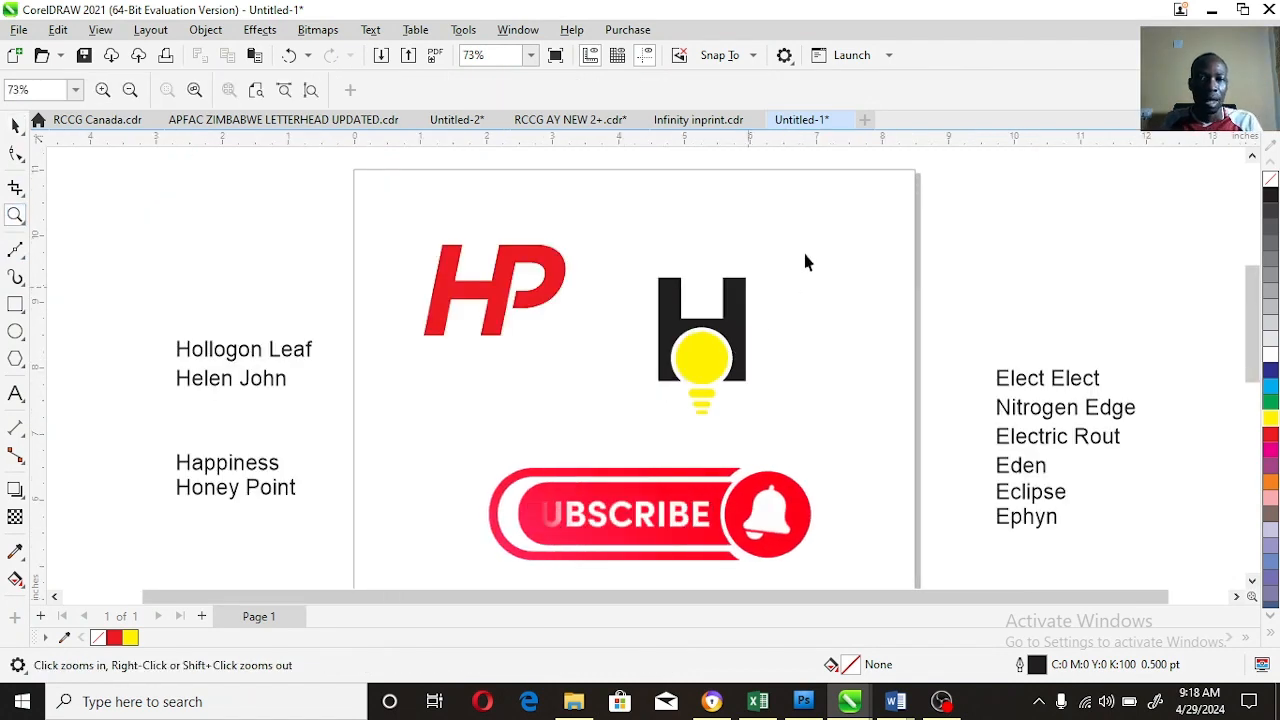
key("space")
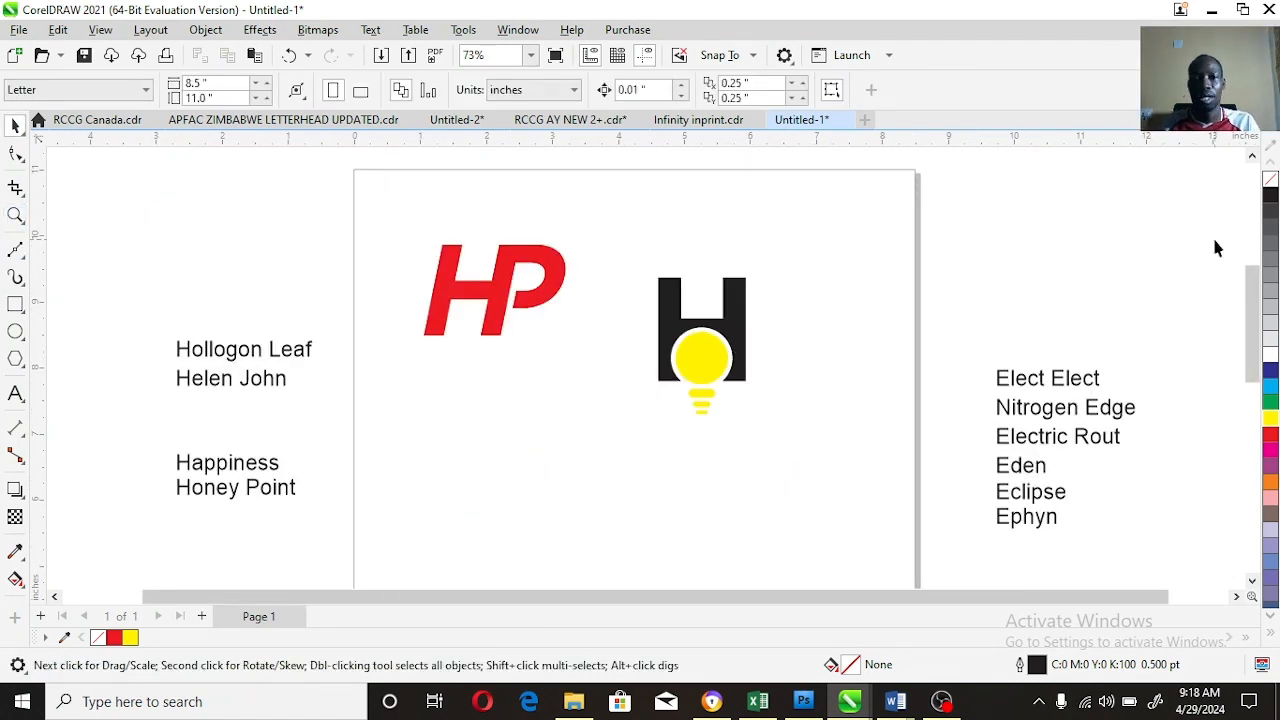
left_click_drag(717, 330, 648, 420)
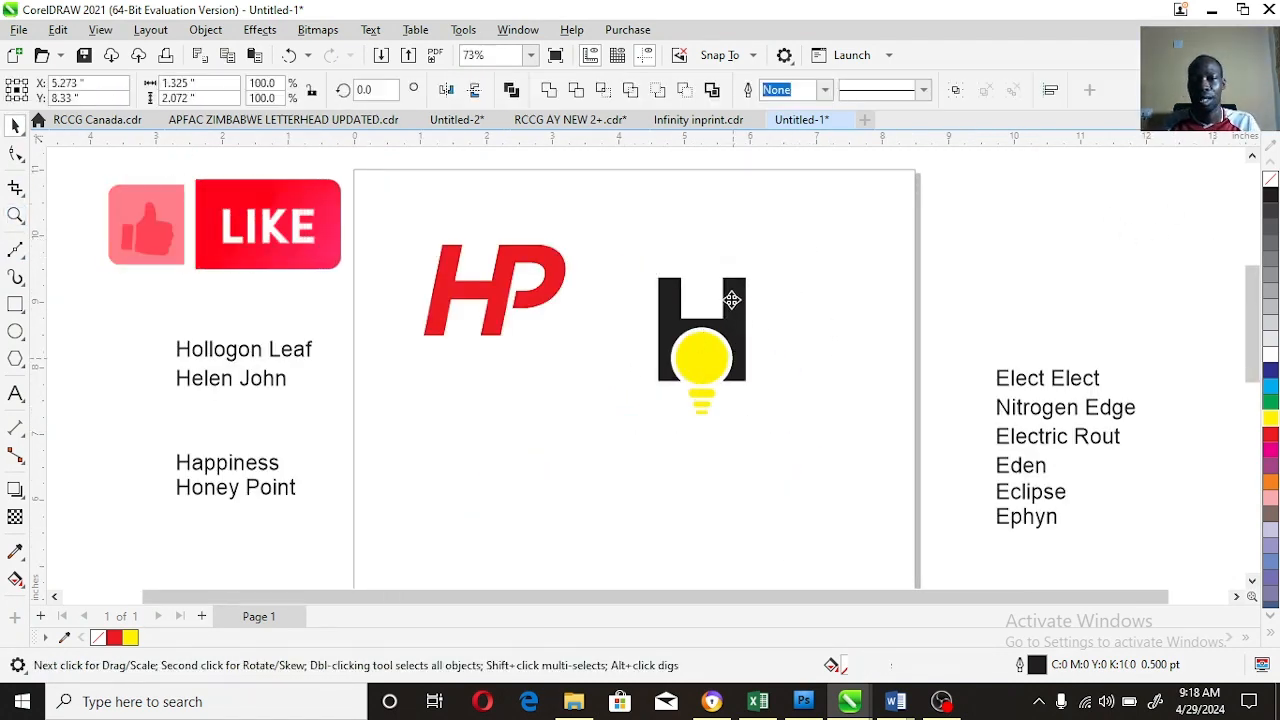
left_click_drag(740, 360, 712, 310)
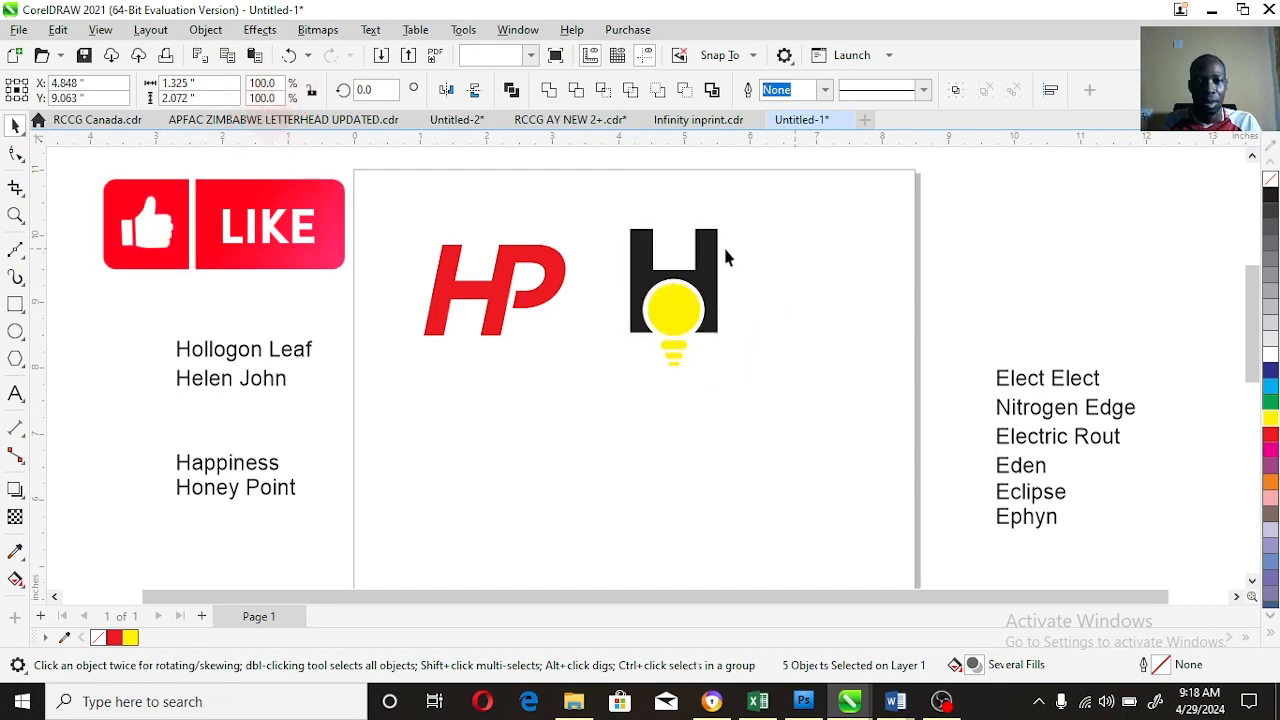
Step: Fill the H shape of the bulb logo cyan
left_click(708, 247)
left_click(1270, 386)
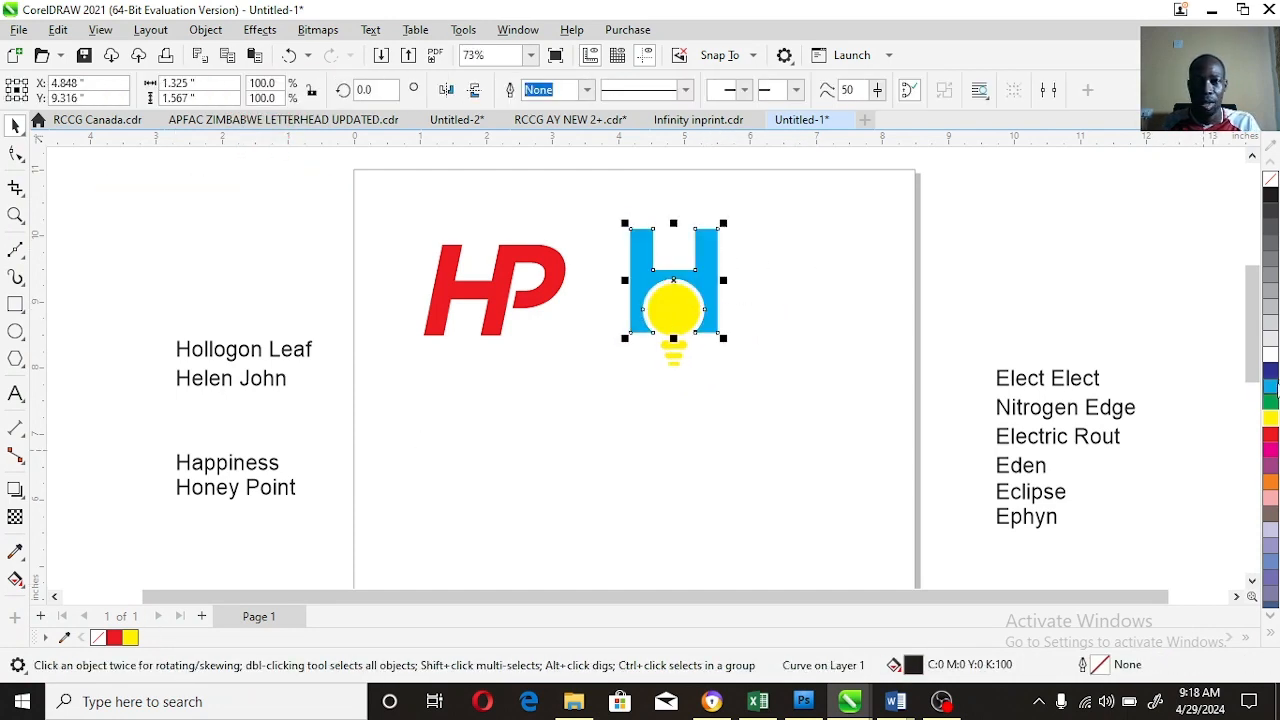
left_click_drag(786, 195, 612, 382)
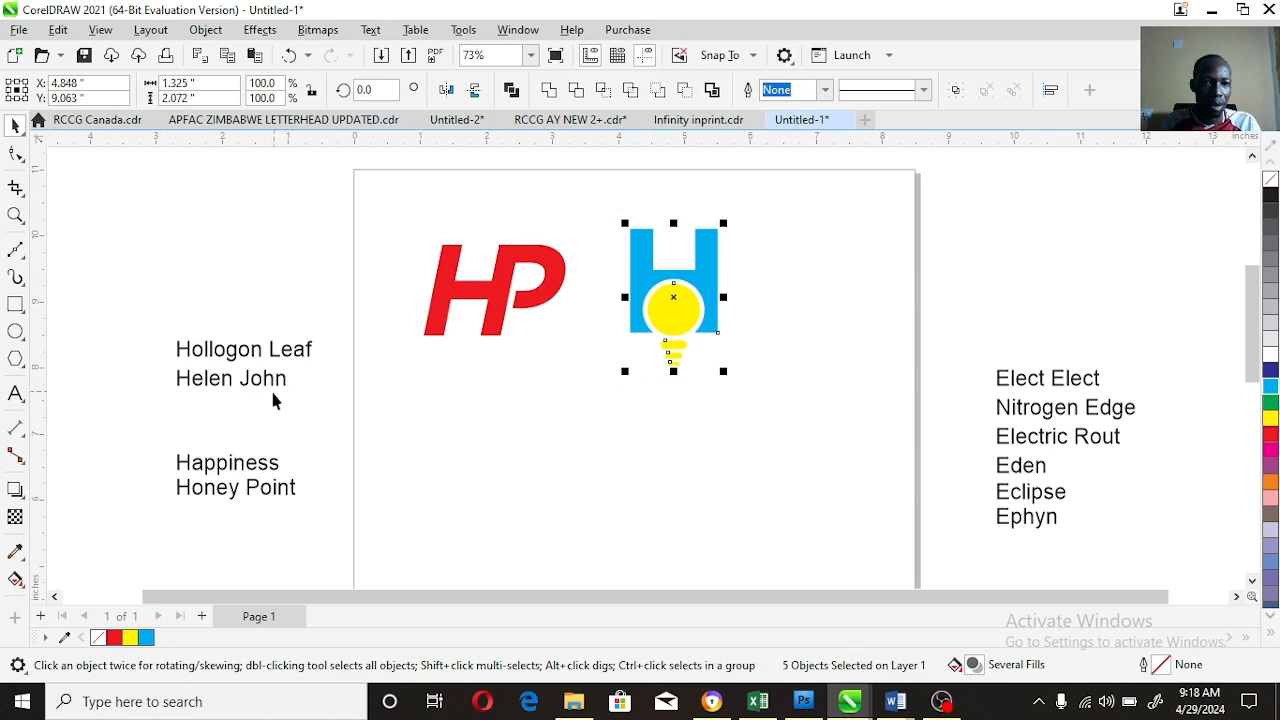
Step: Copy the Happiness text from the name list onto the page below the logos and duplicate it underneath
left_click_drag(263, 478, 655, 459)
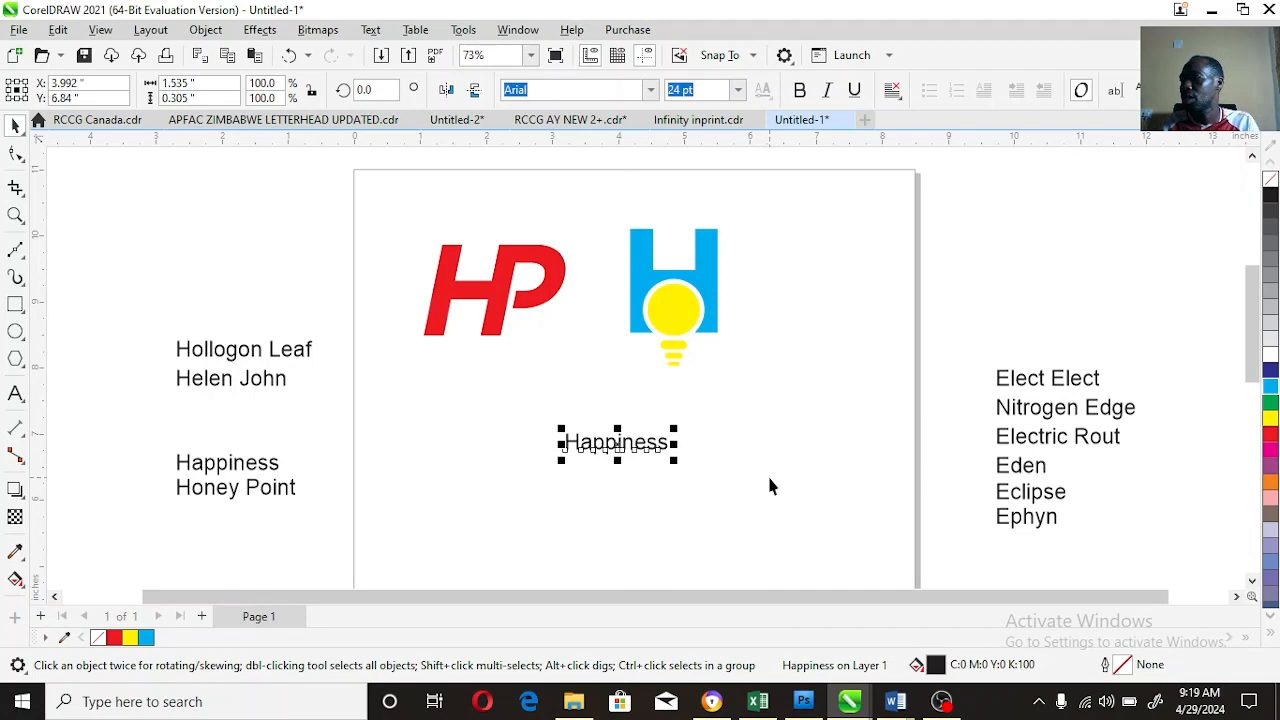
left_click(708, 478)
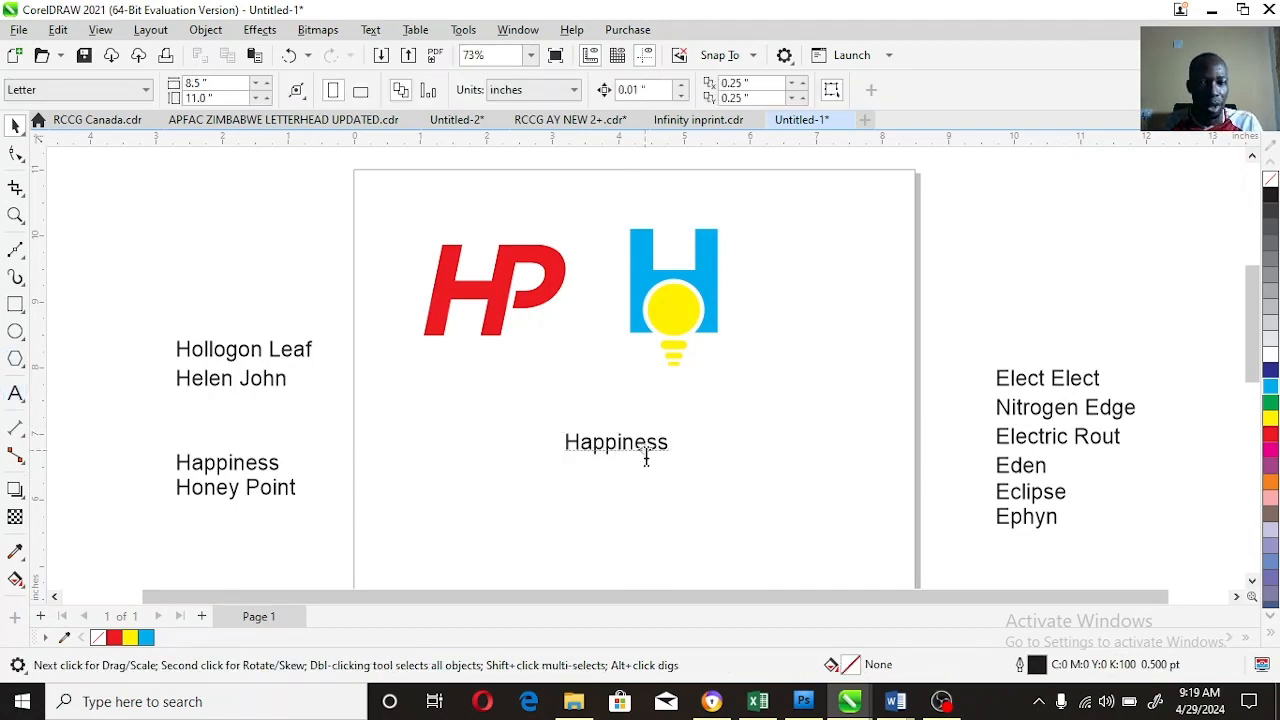
left_click_drag(649, 451, 657, 503)
Step: Reduce the upper Happiness text to the single letter H
key("F8")
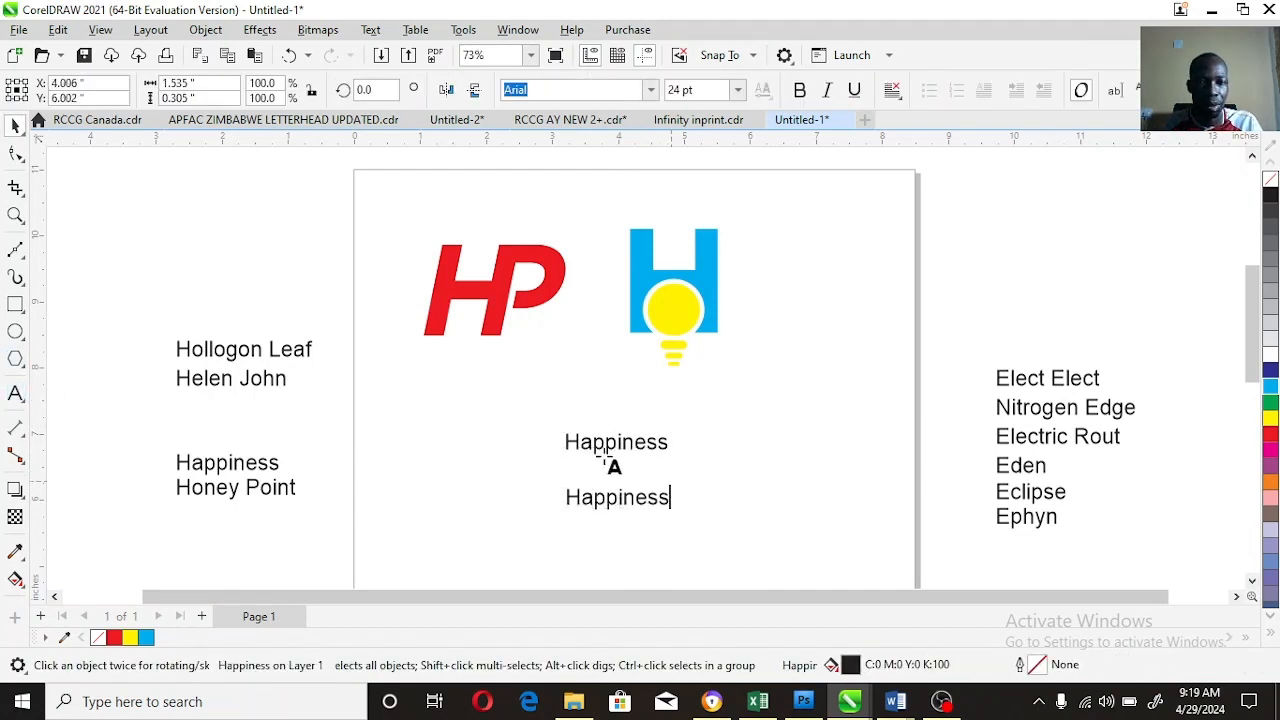
left_click(573, 442)
key("shift+End")
key("Delete")
key("ctrl+space")
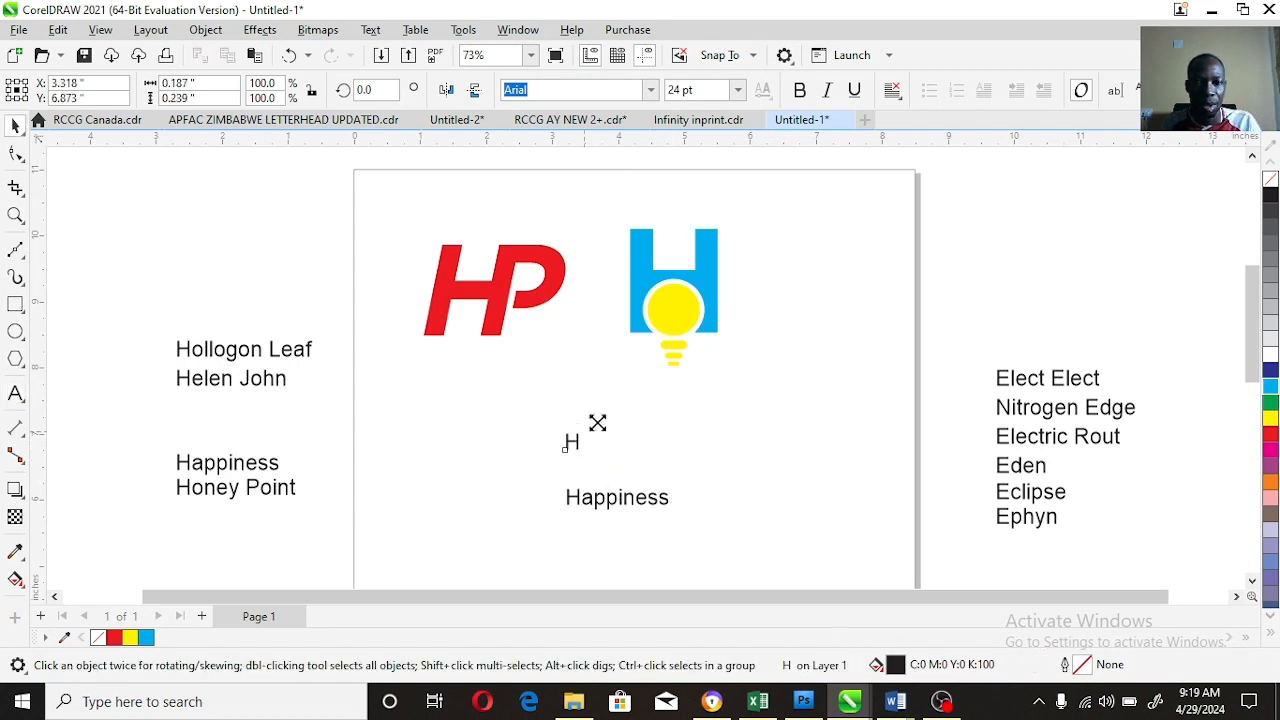
Step: Enlarge the single H above the Happiness text to about 131 pt and set its font to Arial Rounded MT Bold
left_click_drag(597, 423, 641, 357)
left_click_drag(632, 414, 650, 449)
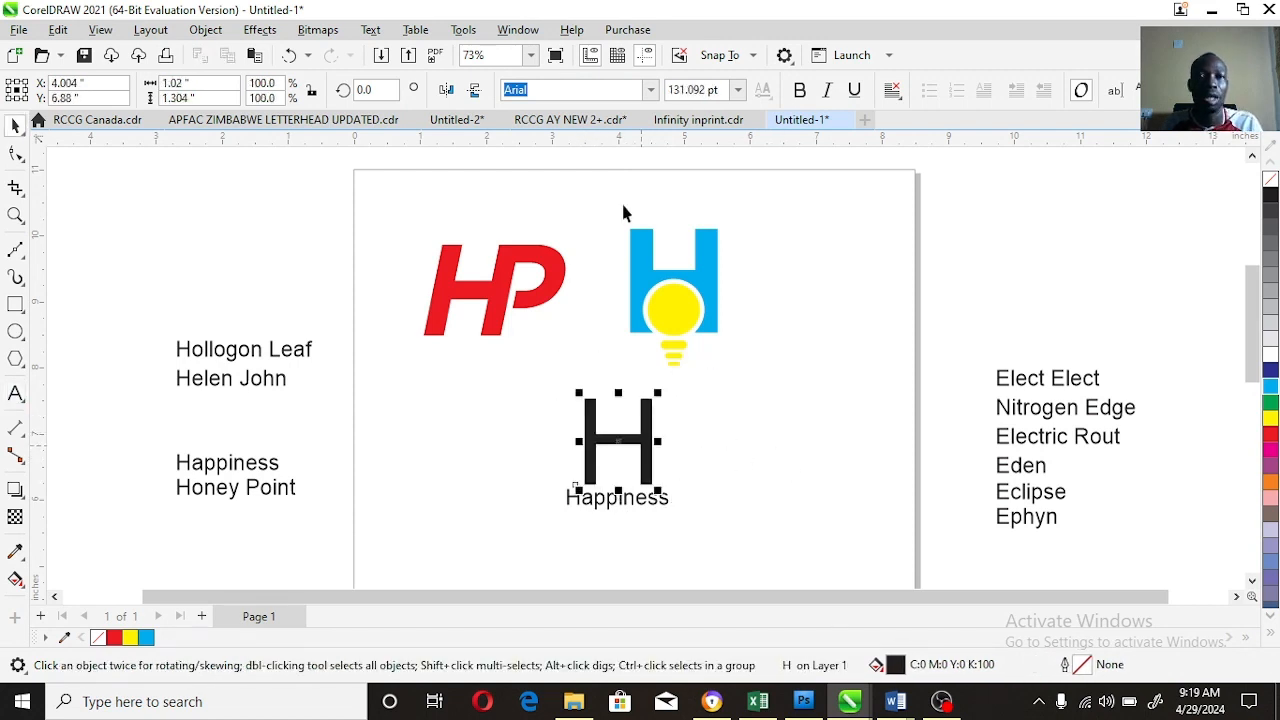
left_click(650, 90)
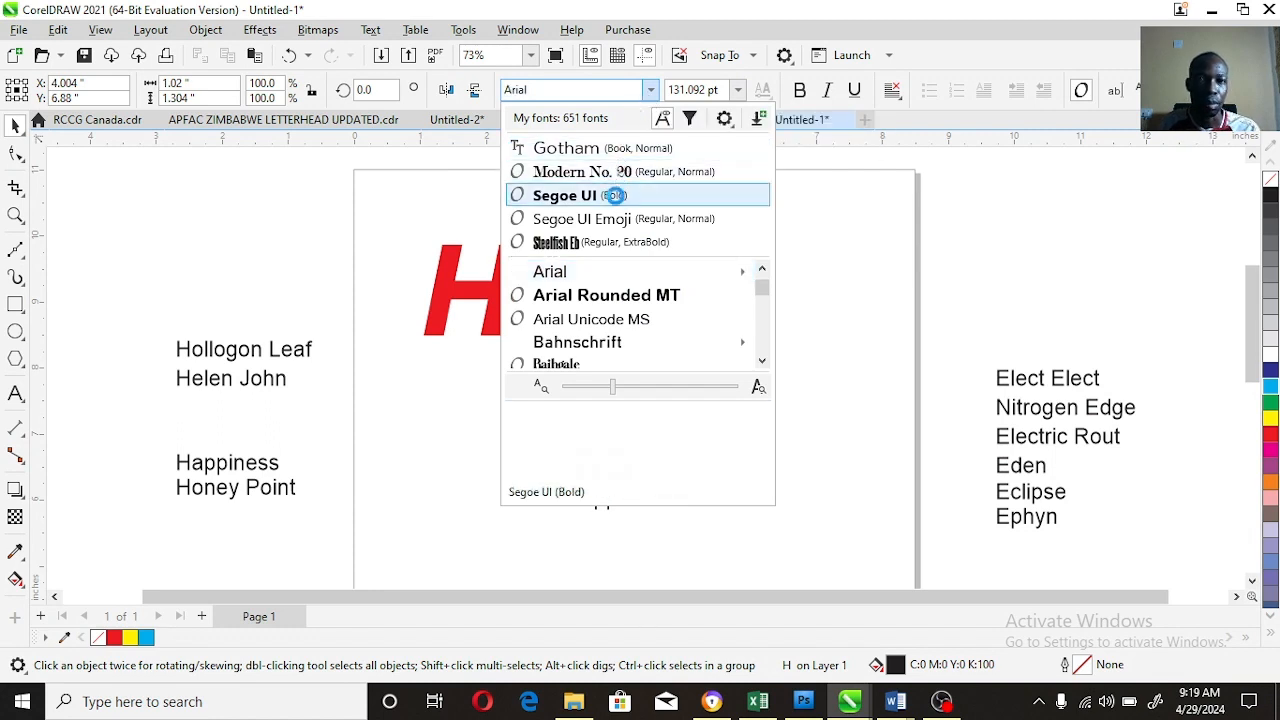
left_click(666, 296)
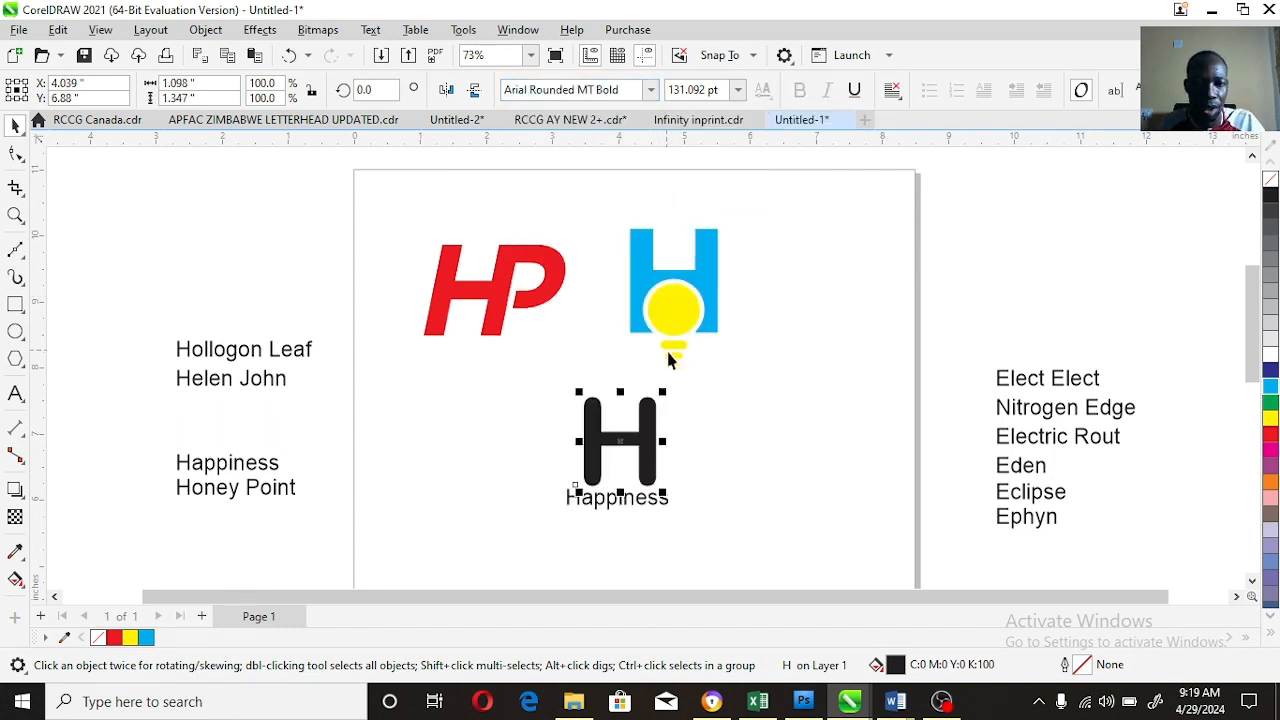
left_click(728, 427)
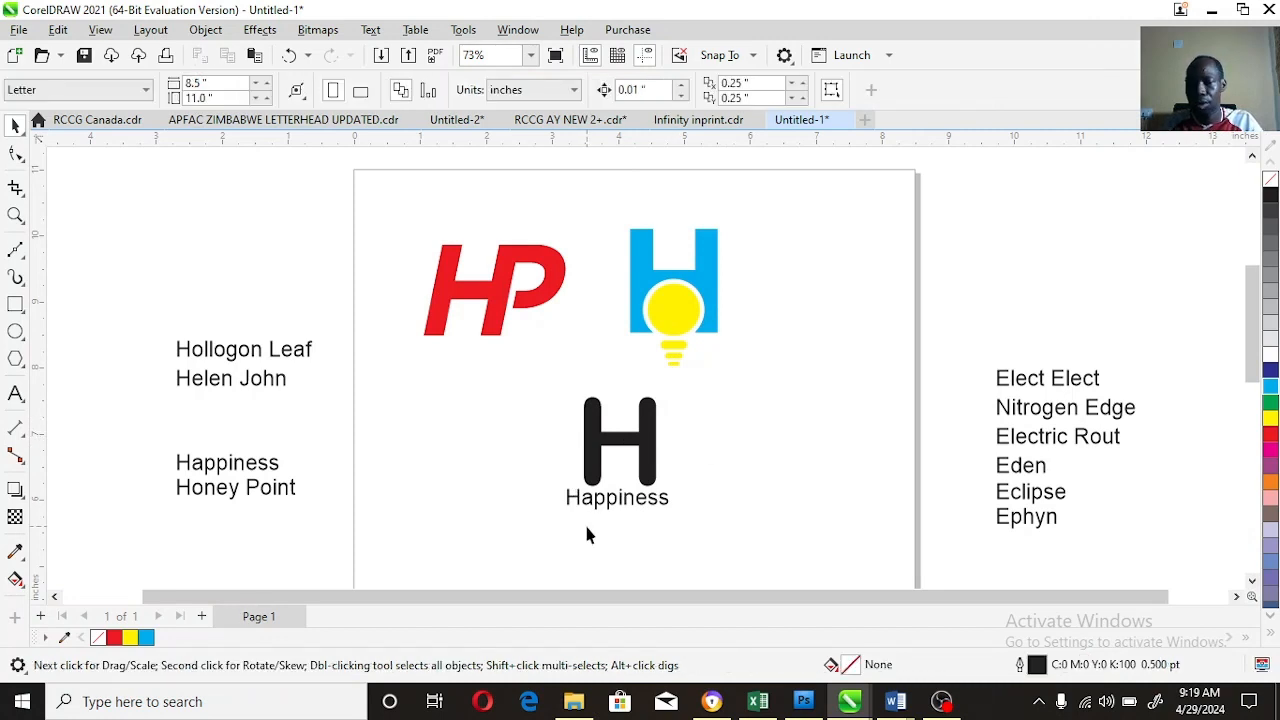
Step: Move the Happiness text and the large H slightly further down the page, keeping the H just above the text
left_click_drag(615, 512, 617, 526)
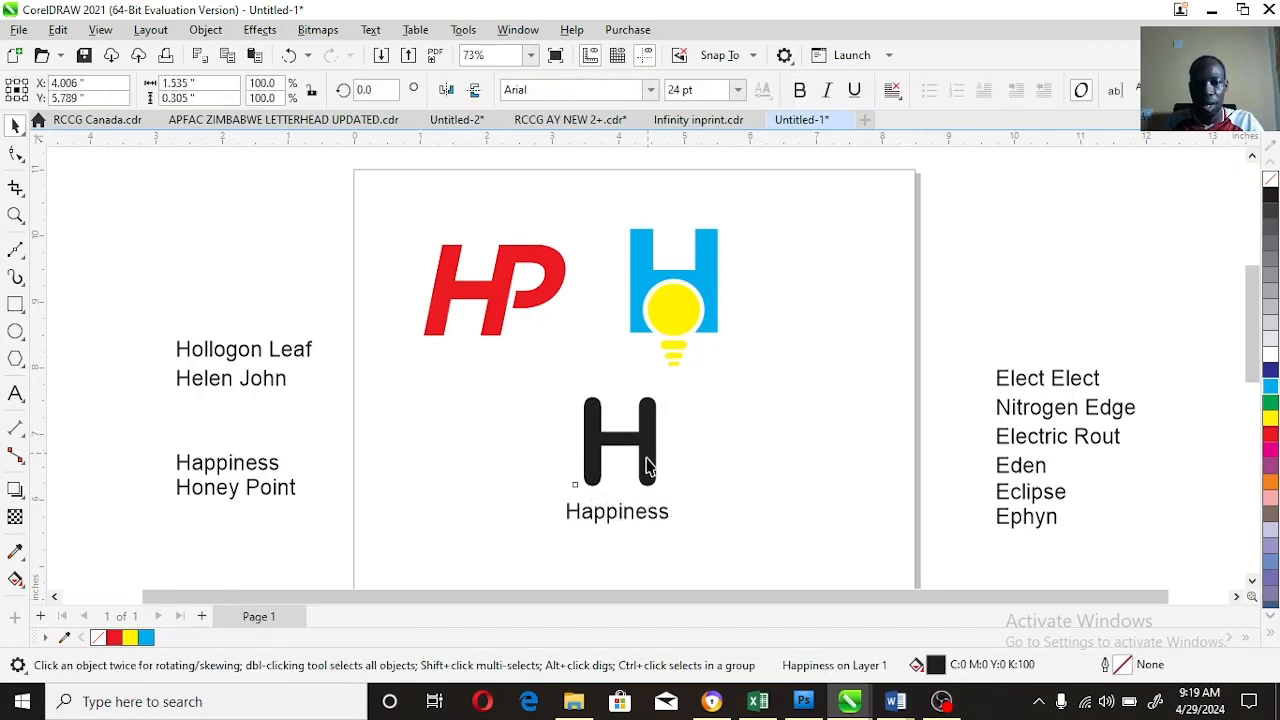
left_click(648, 475)
left_click(632, 512, "shift")
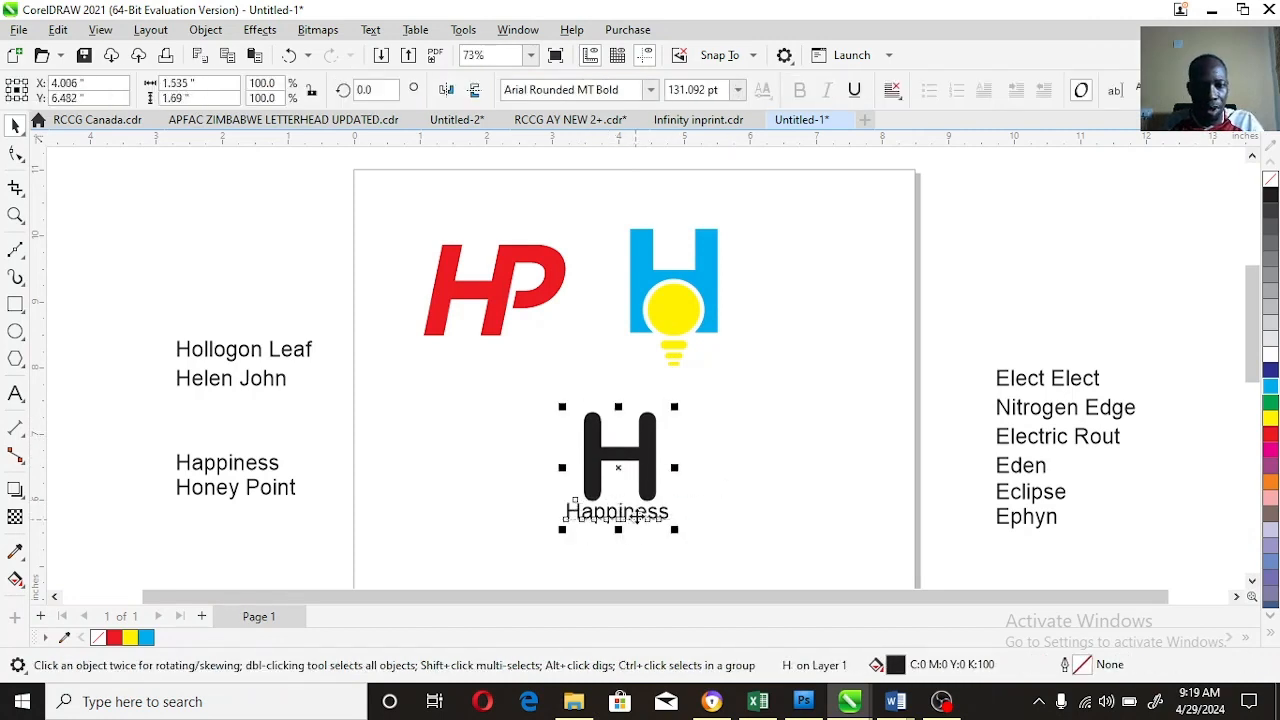
left_click_drag(632, 512, 636, 530)
left_click(709, 461)
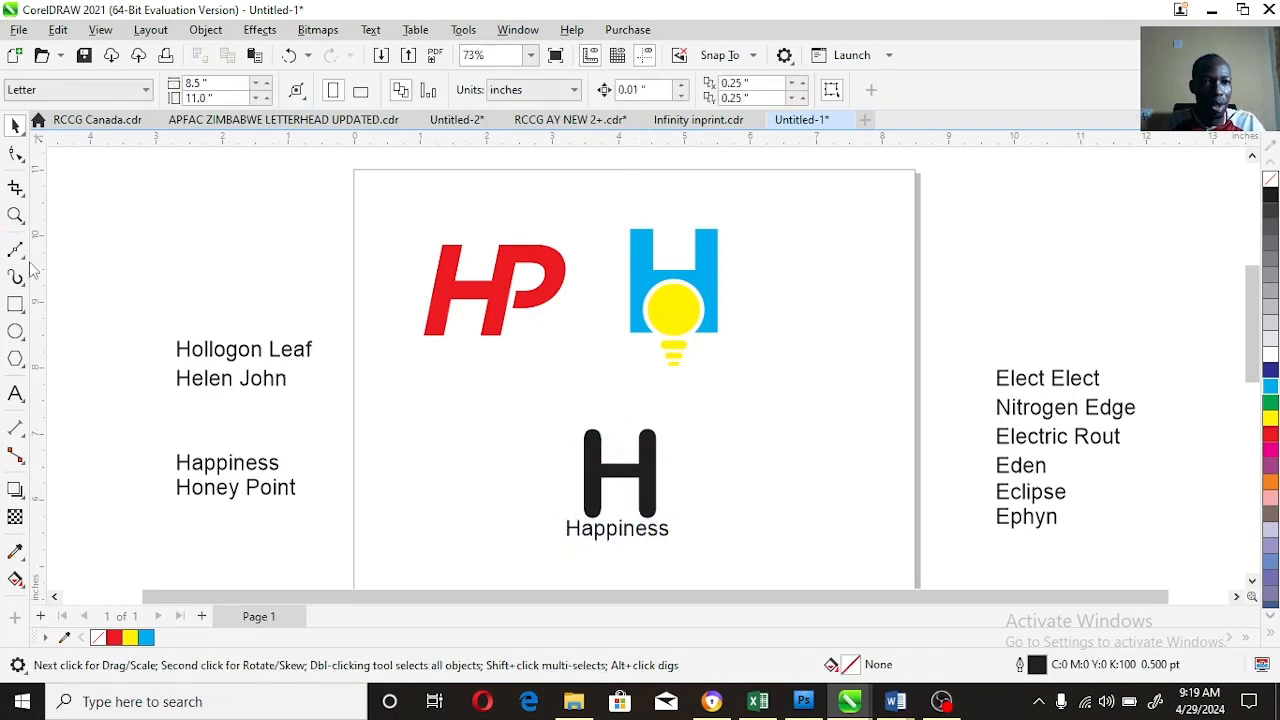
Step: Draw a rectangle about 0.57 by 1.04 in between the H's upper arms and round its corners to about 0.115 in
key("F6")
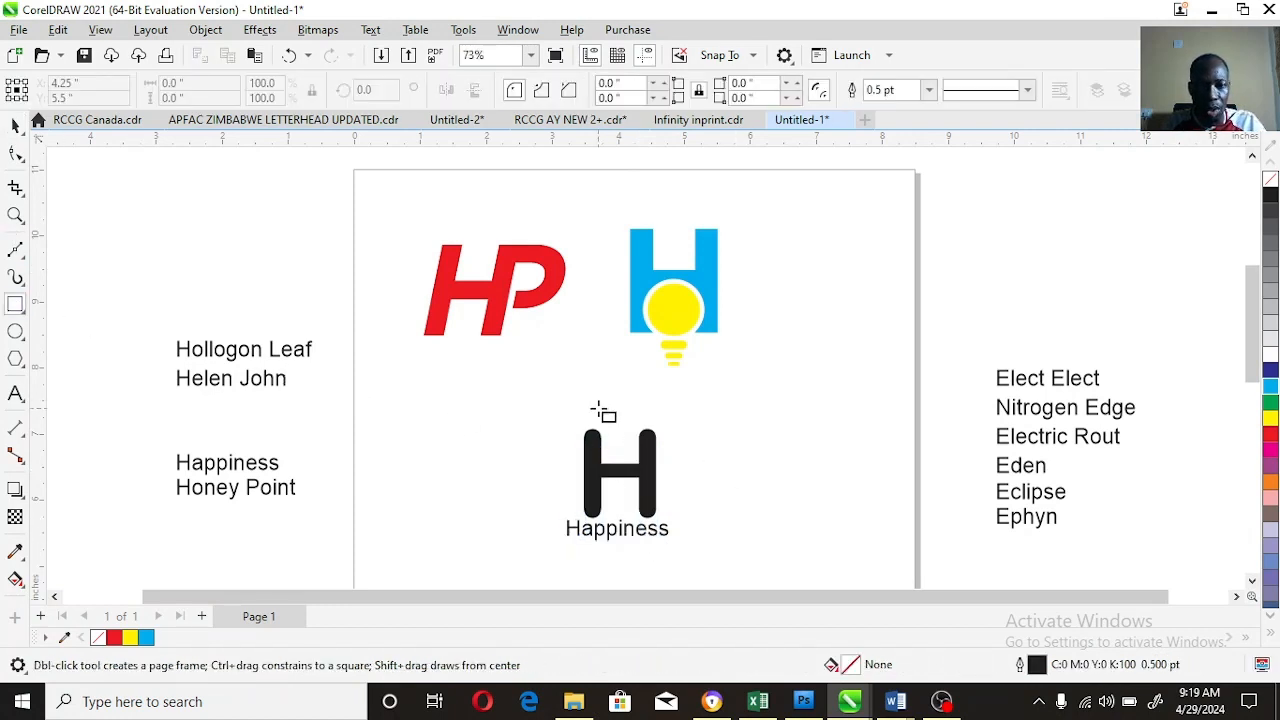
mouse_move(597, 390)
left_mouse_down()
mouse_move(628, 468)
mouse_move(644, 470)
left_mouse_up()
key("space")
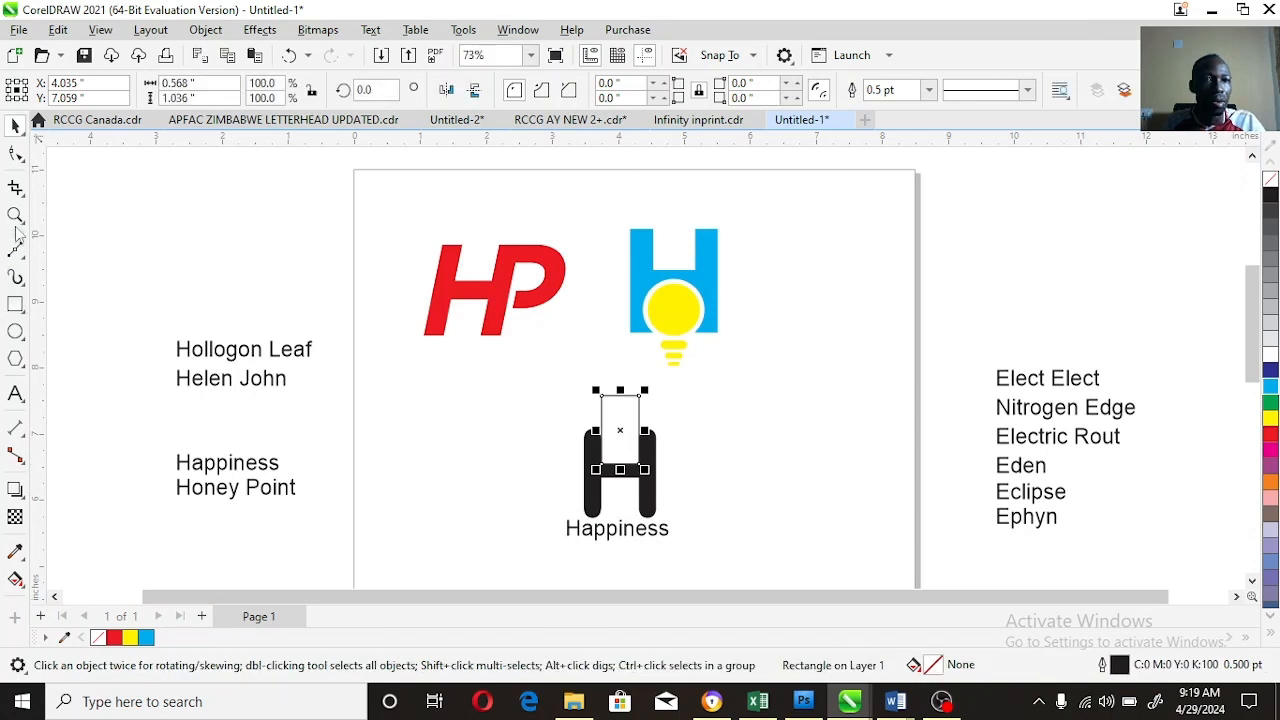
left_click(16, 222)
left_click_drag(554, 363, 703, 563)
key("F10")
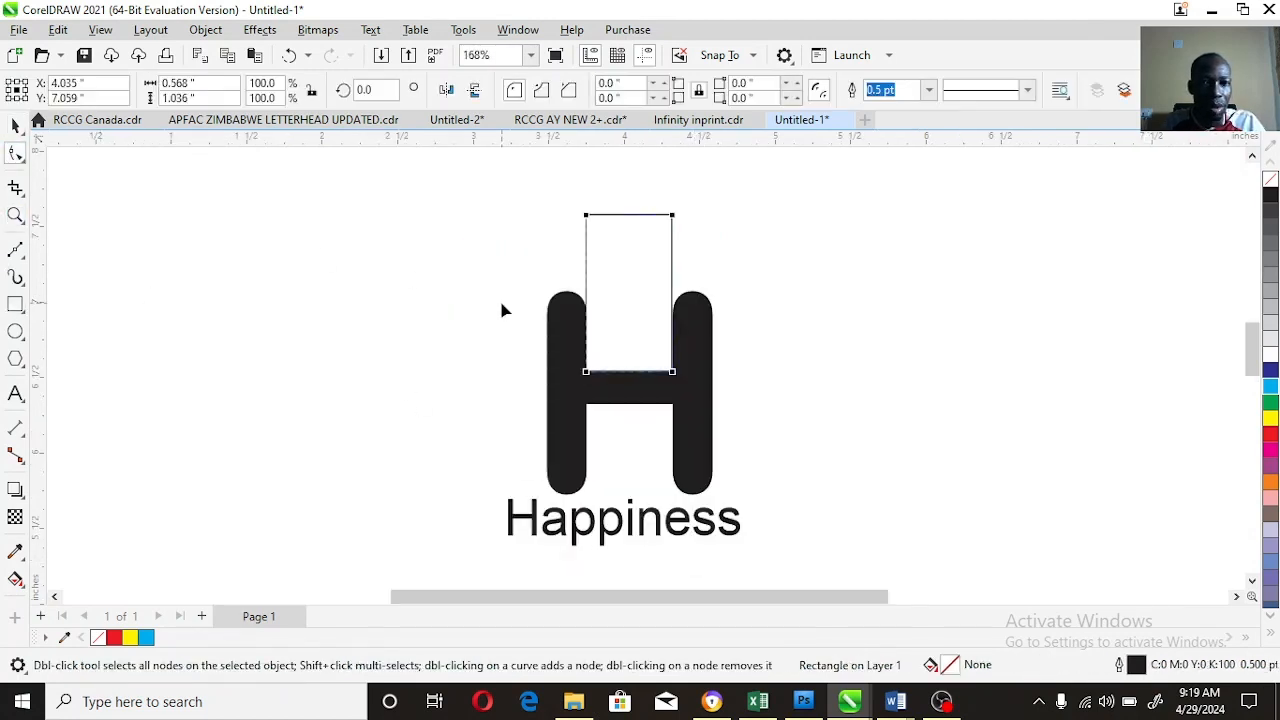
left_click_drag(589, 374, 603, 379)
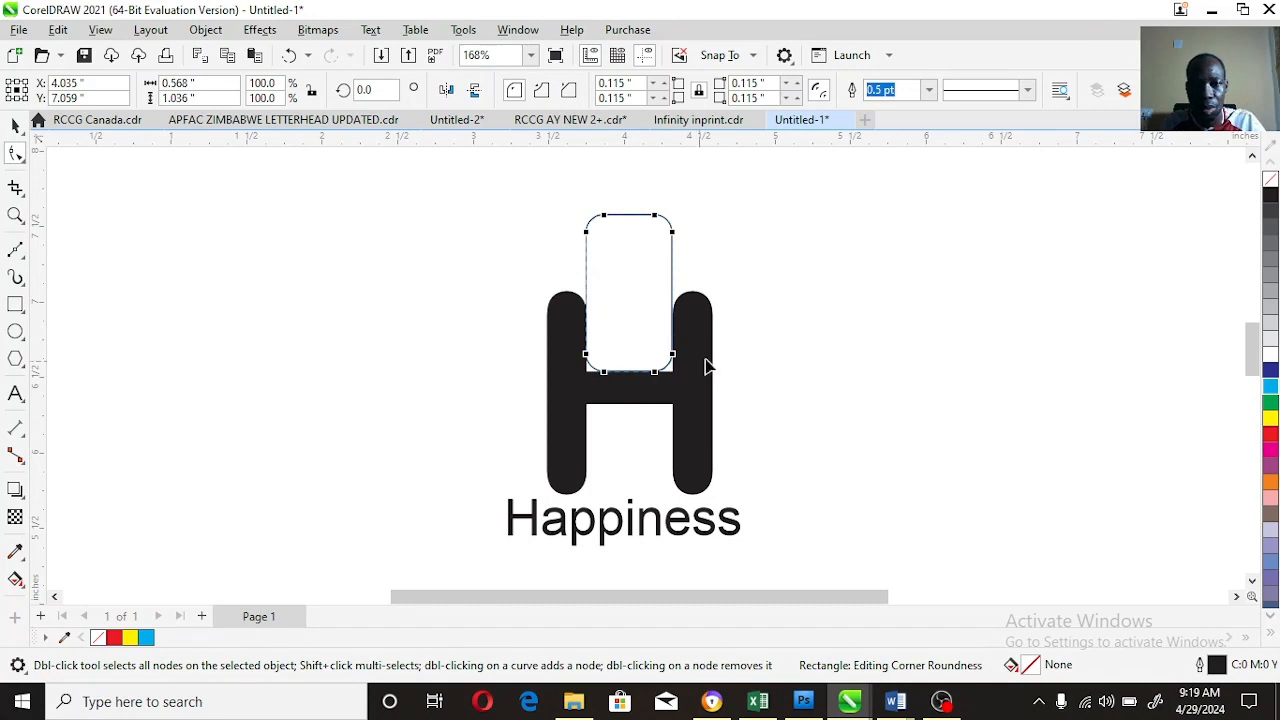
Step: Convert the H to curves and add nodes beside both upper inner corners where the rectangle's rounded corners begin
left_click(587, 408)
key("space")
key("ctrl+q")
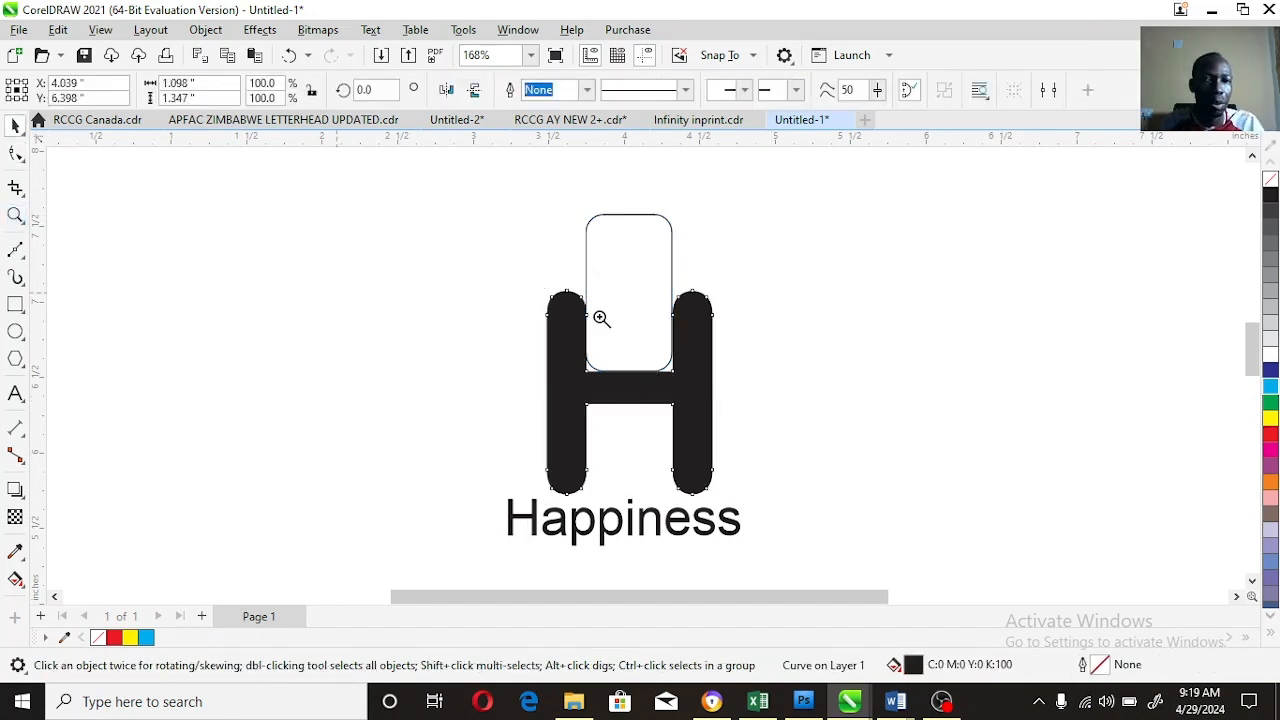
key("z")
left_click_drag(494, 251, 786, 540)
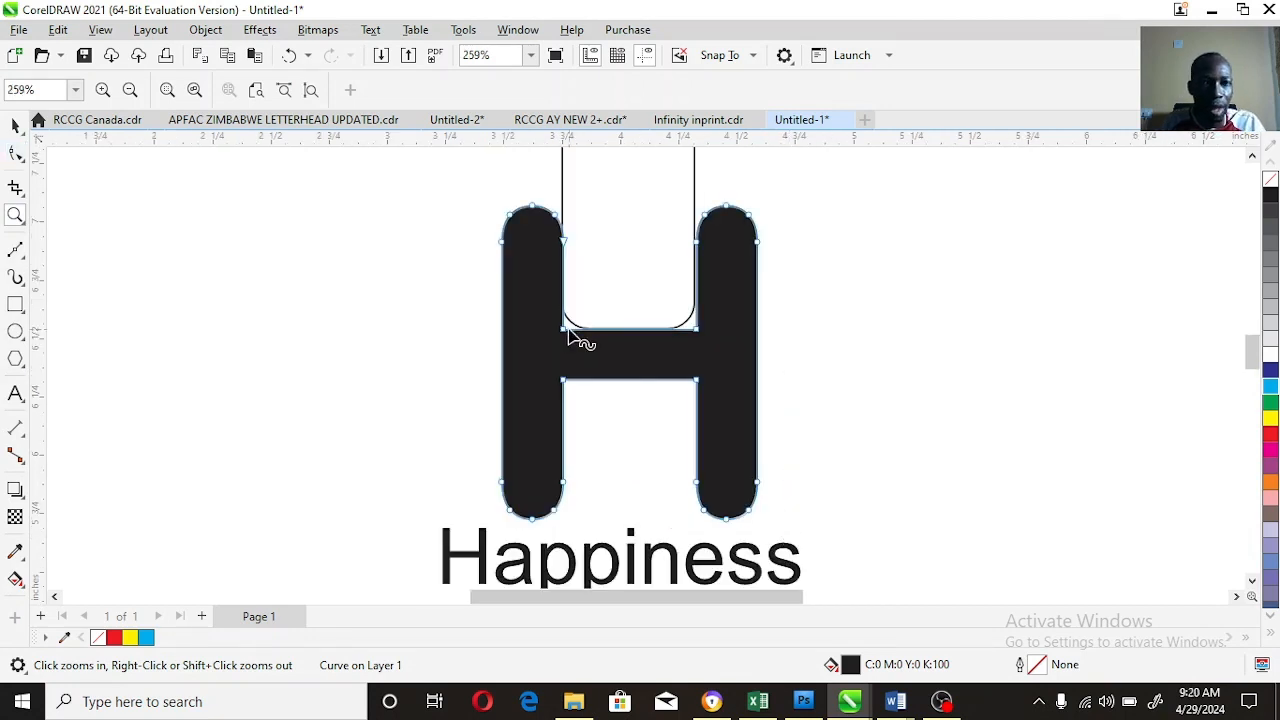
key("F10")
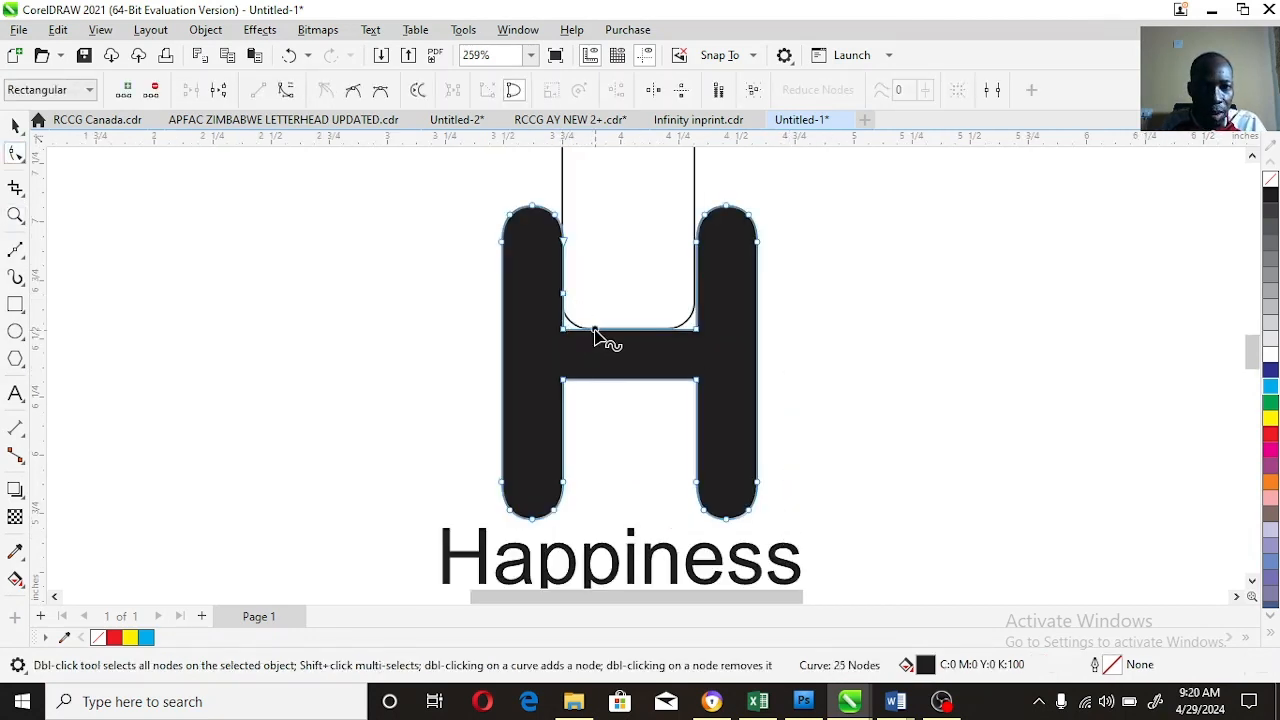
double_click(664, 329)
double_click(697, 295)
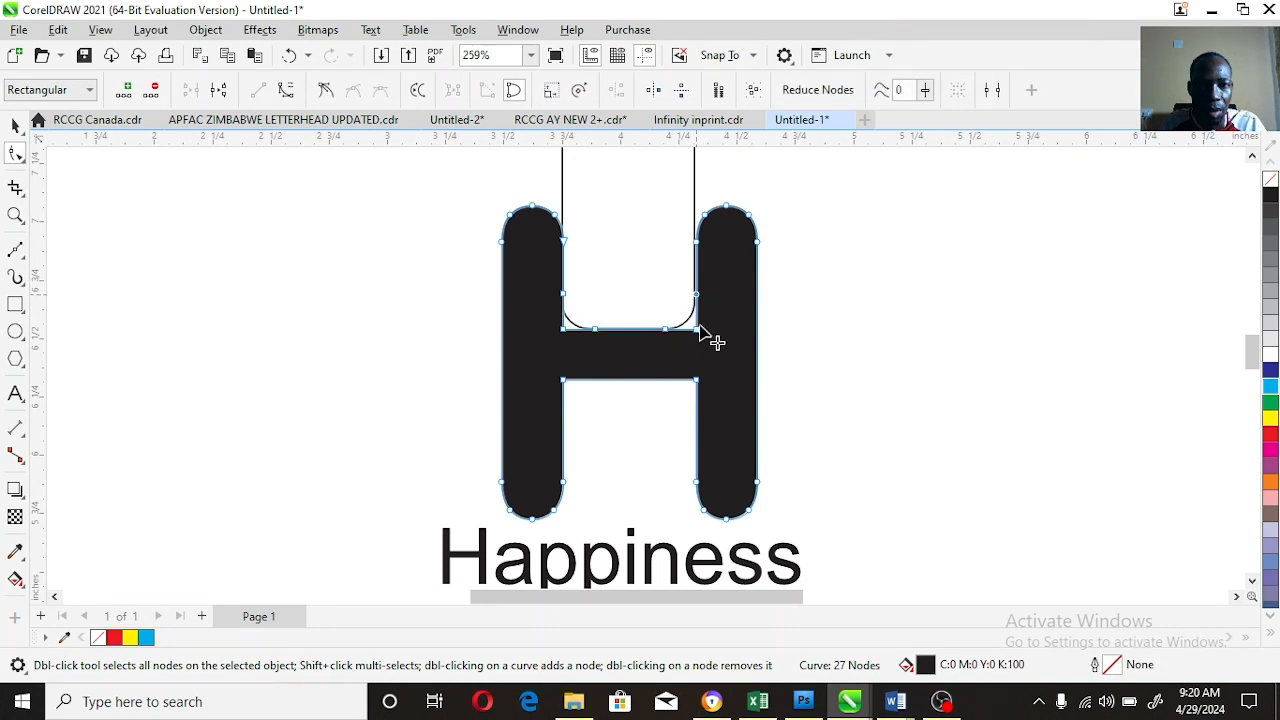
Step: Try to round the H's two upper inner corners by deleting the corner nodes and bending the remaining segments
left_click(700, 333)
right_click(684, 315)
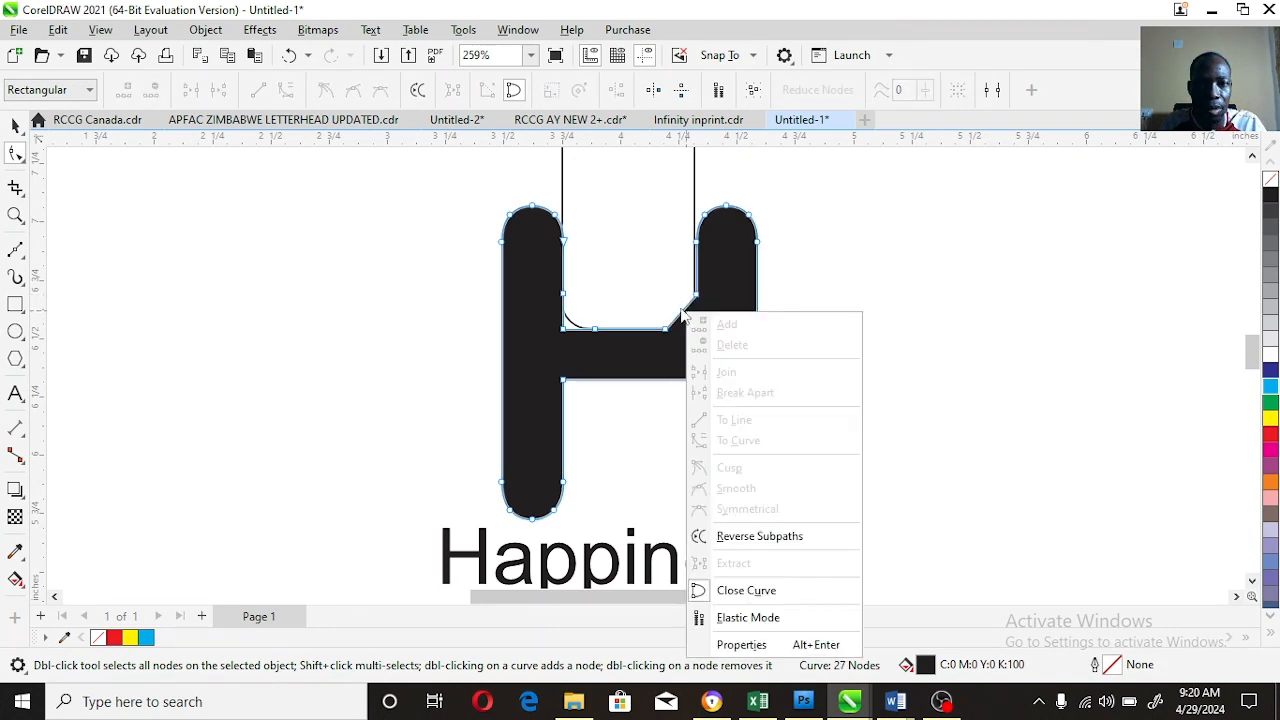
left_click(684, 313)
right_click(684, 318)
key("Escape")
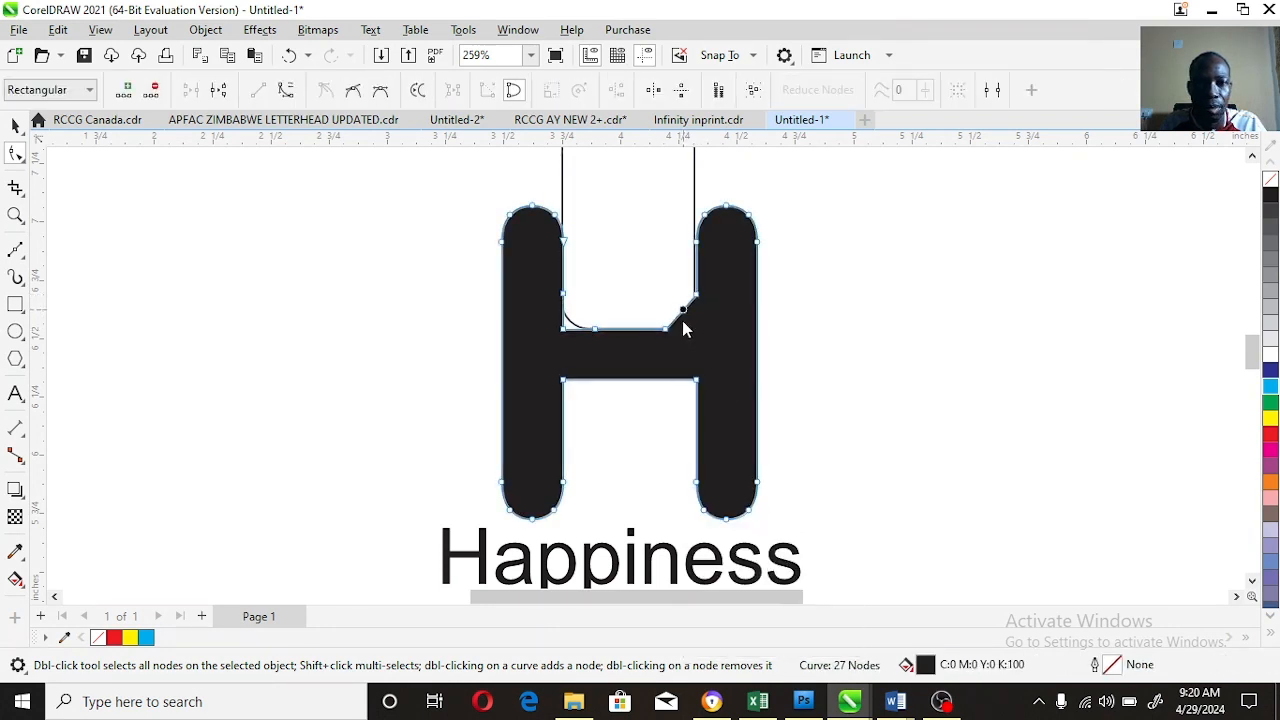
left_click_drag(682, 310, 684, 328)
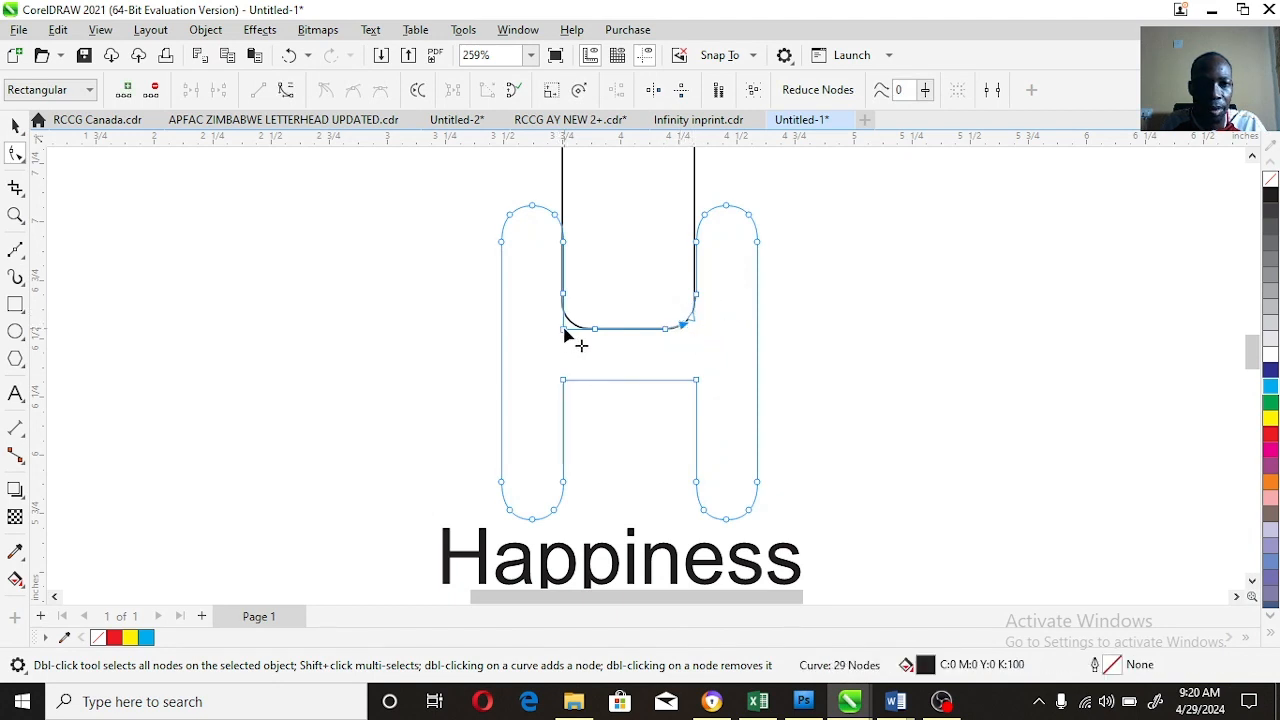
double_click(564, 330)
right_click(578, 310)
left_click(638, 443)
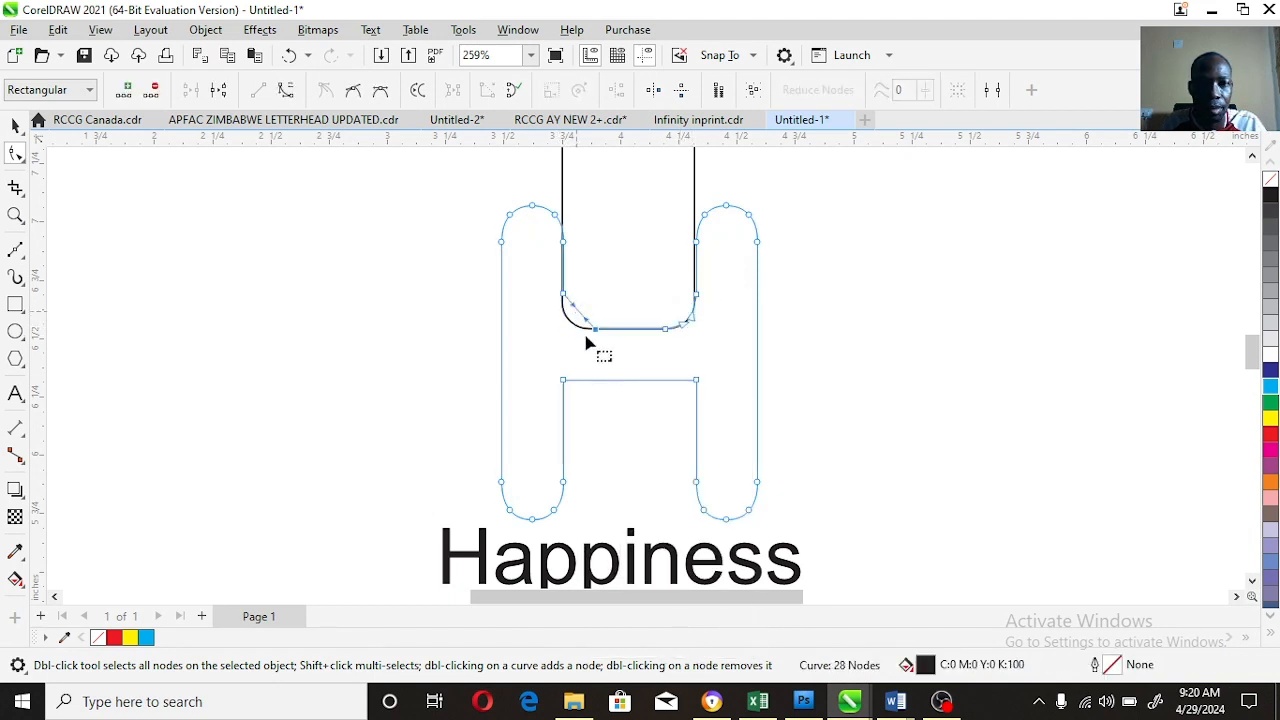
left_click_drag(583, 320, 585, 328)
left_click(627, 317)
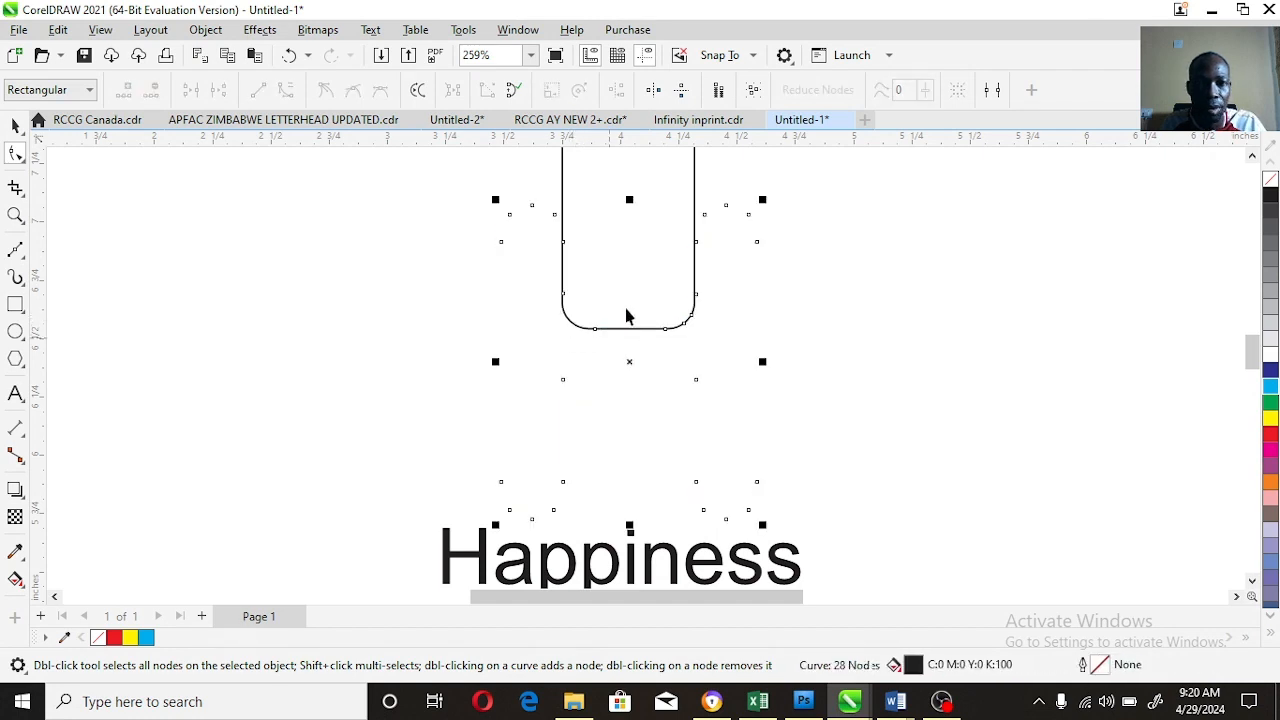
key("space")
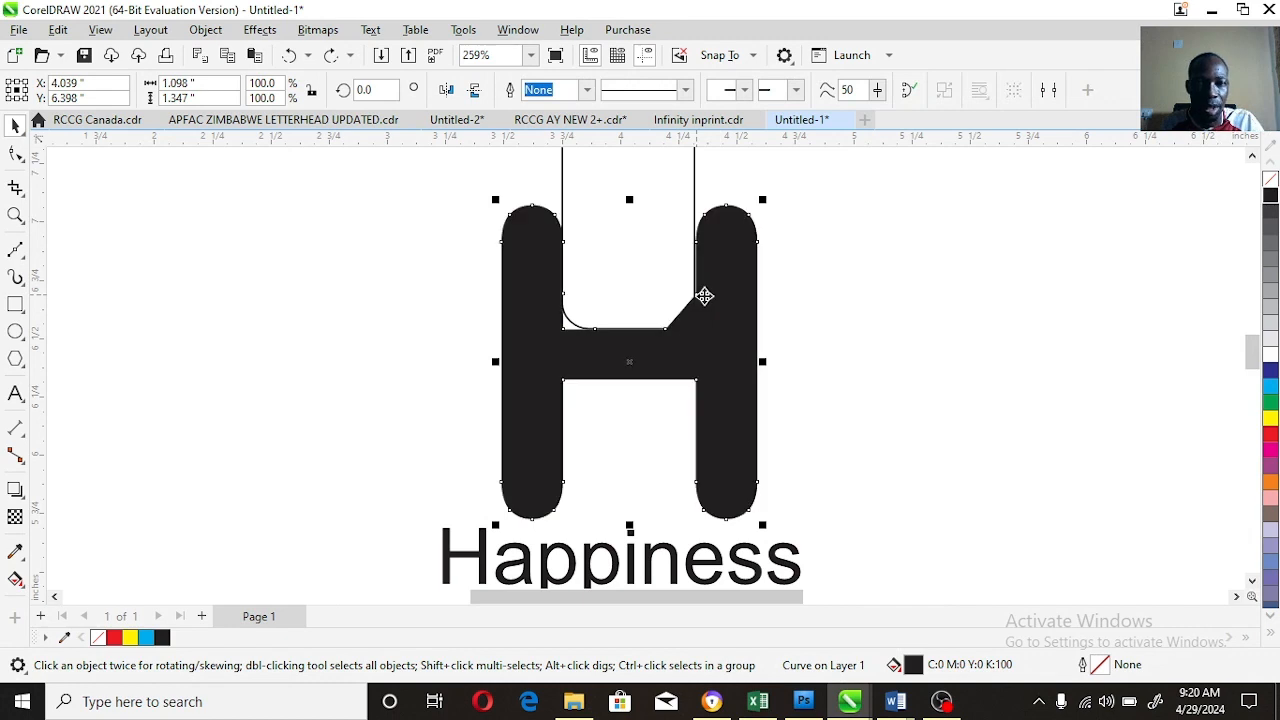
Step: Delete both upper inner corner nodes of the H and bend the right corner segment into a curve following the rectangle
key("F10")
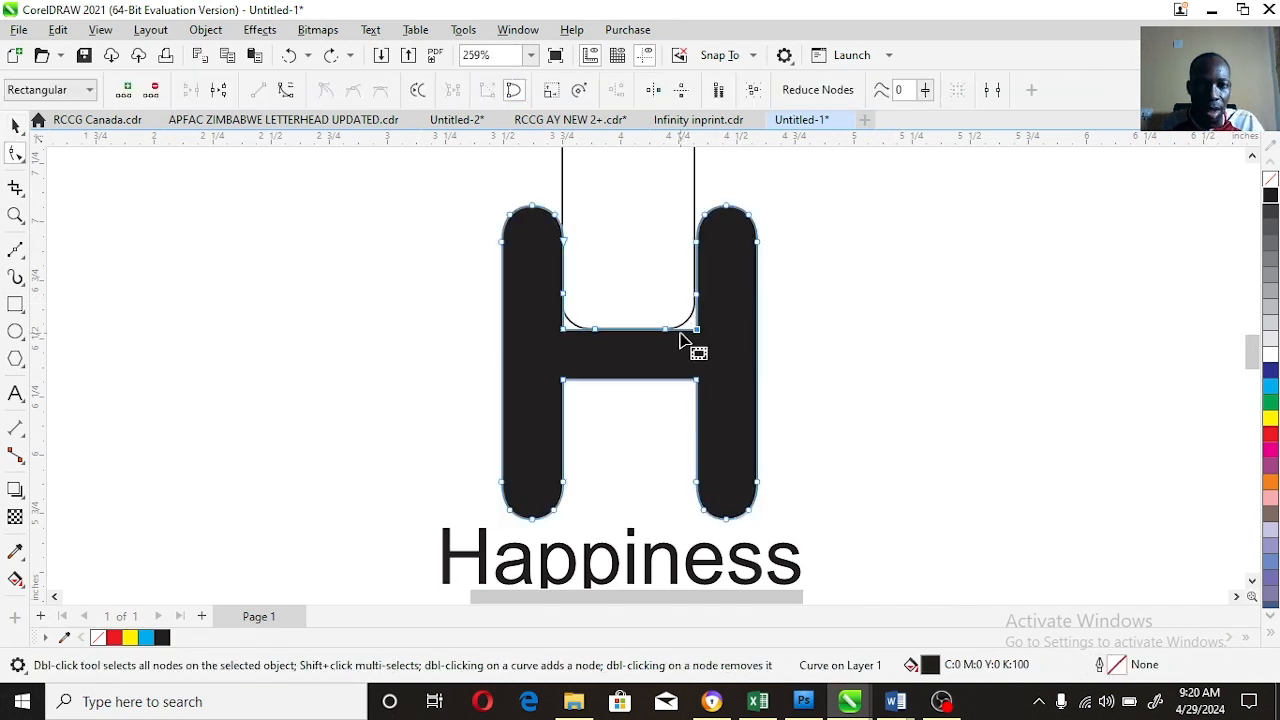
mouse_move(700, 328)
left_mouse_down()
mouse_move(680, 320)
mouse_move(705, 337)
mouse_move(695, 318)
left_mouse_up()
right_click(680, 320)
left_click(737, 438)
double_click(566, 330)
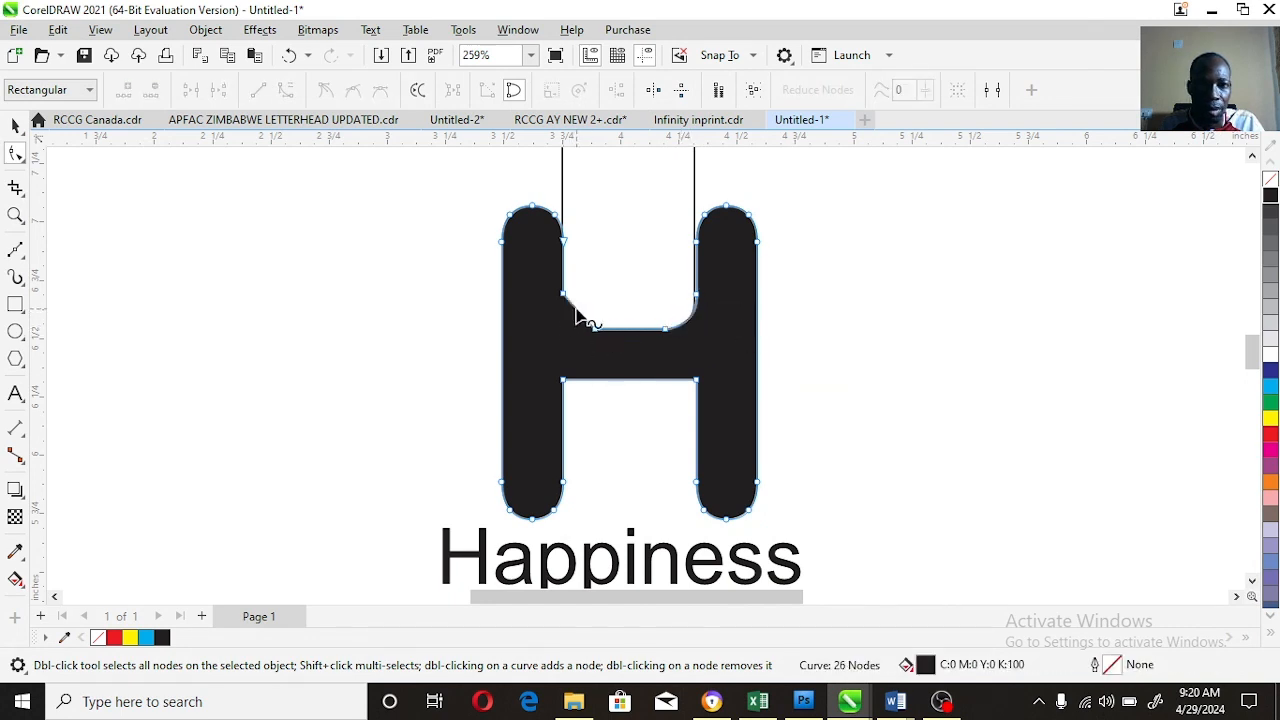
Step: Try to bend the H's left inner corner segment into a curve, and undo that bend
right_click(575, 309)
left_click(630, 438)
left_click_drag(580, 320, 571, 337)
key("space")
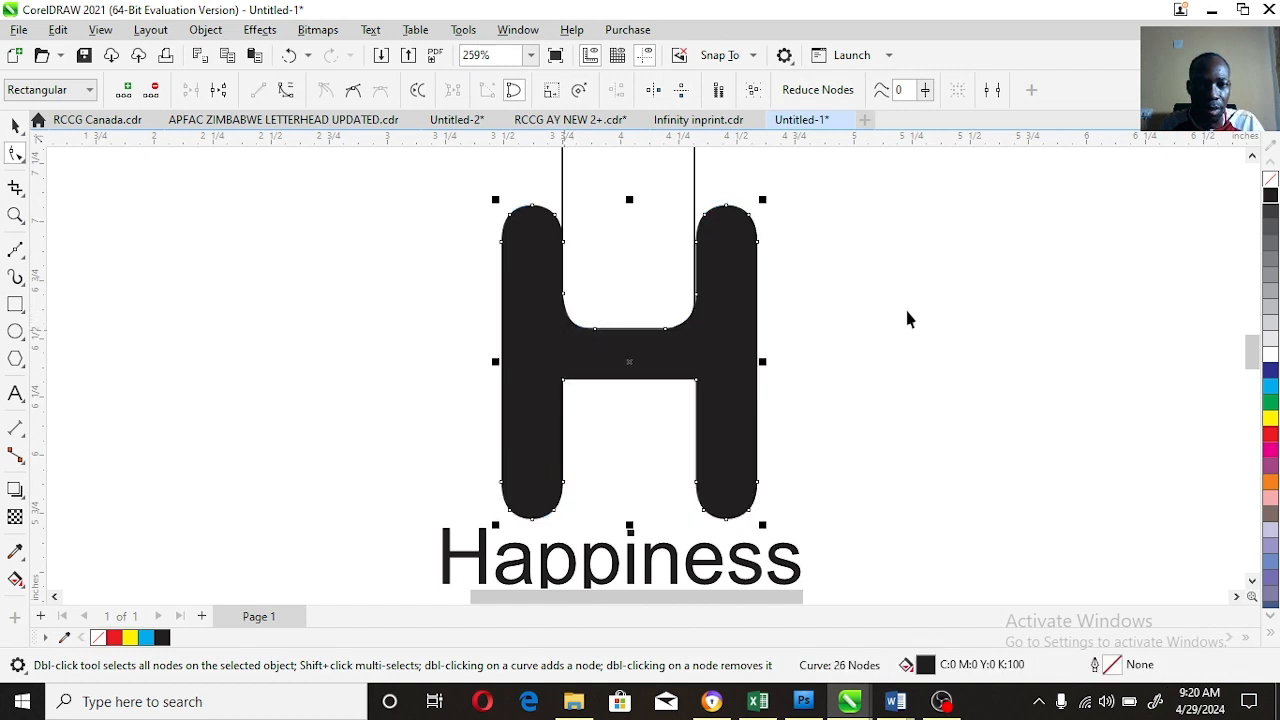
left_click(908, 314)
left_click(576, 297)
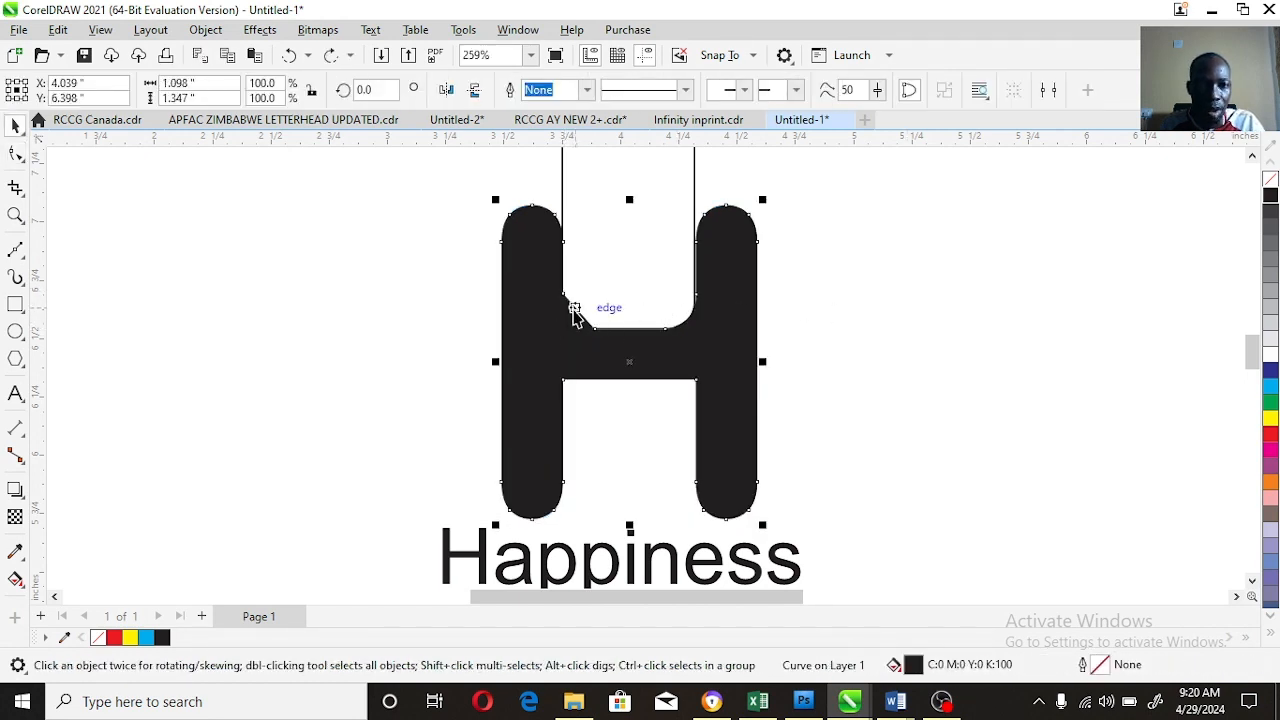
key("ctrl+z")
key("space")
Step: Bend the diagonal at the H's upper left inner corner into a round curve and smooth the right corner to match
left_click(15, 215)
left_click_drag(486, 202, 871, 429)
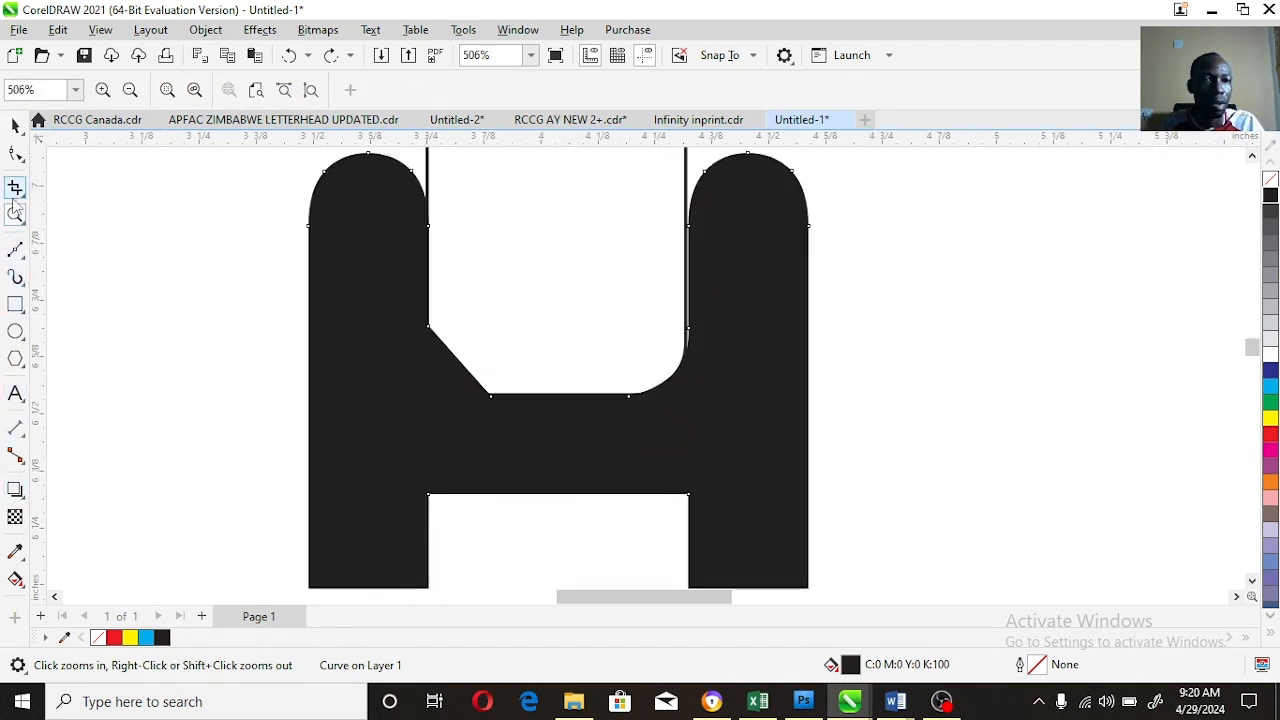
left_click(15, 153)
right_click(460, 364)
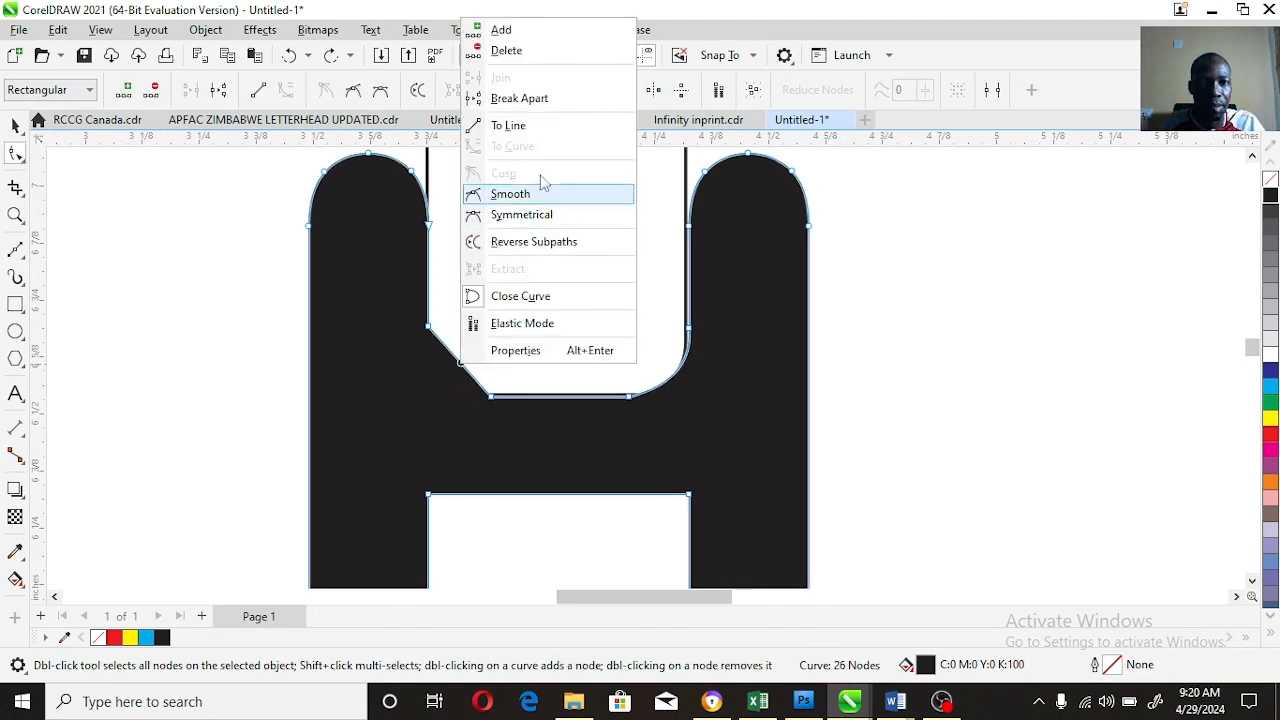
left_click(460, 365)
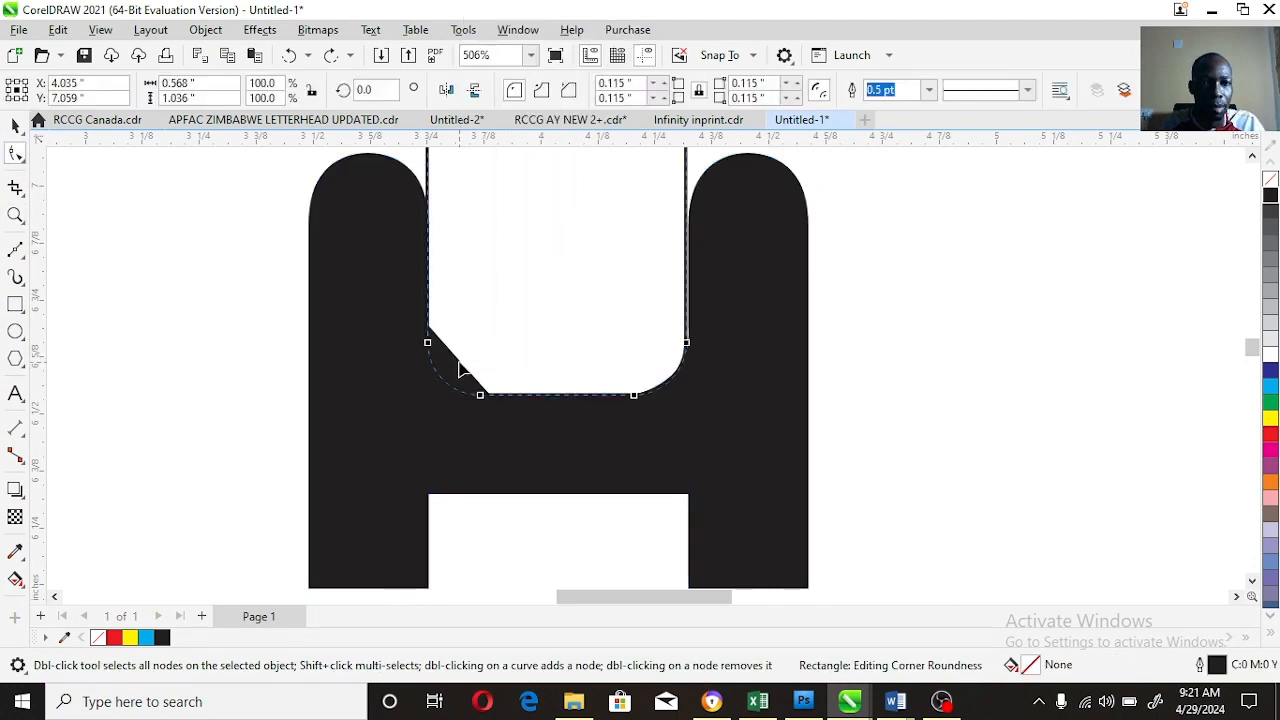
left_click(462, 370)
left_click_drag(466, 370, 441, 380)
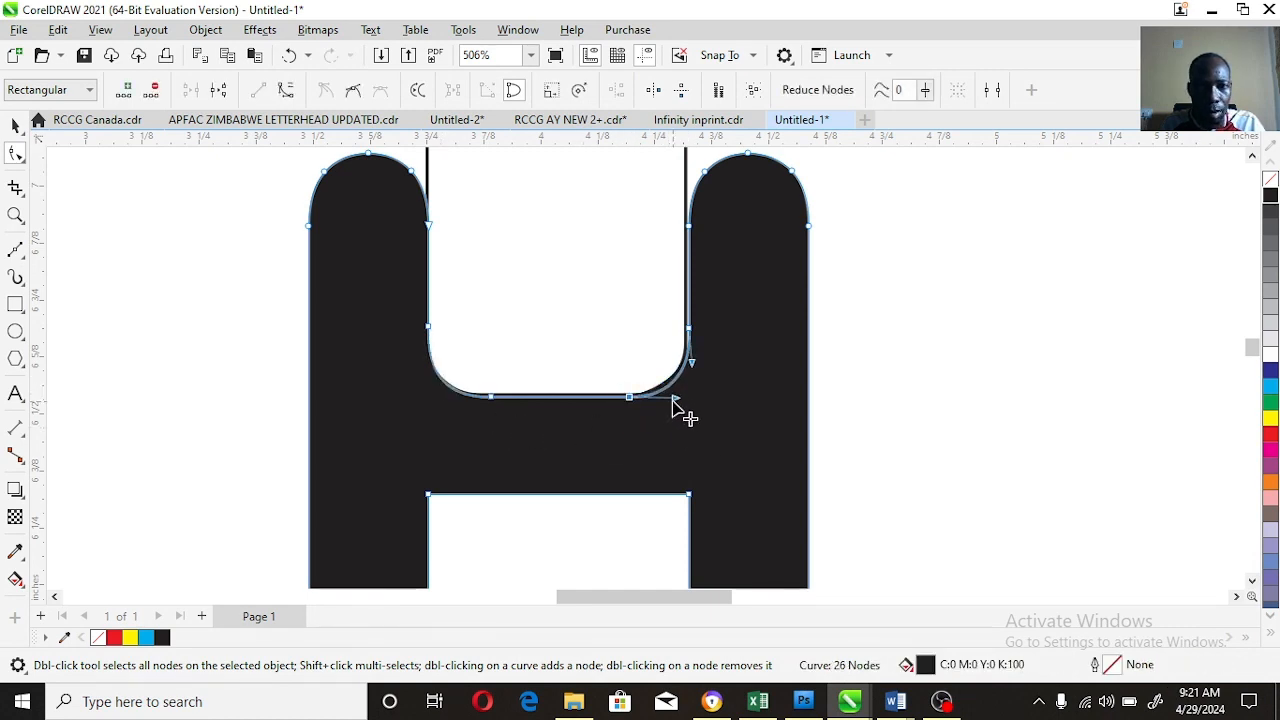
key("space")
Step: Move the rounded guide rectangle out of the H and delete it
left_click(617, 349)
left_click_drag(577, 331, 1005, 328)
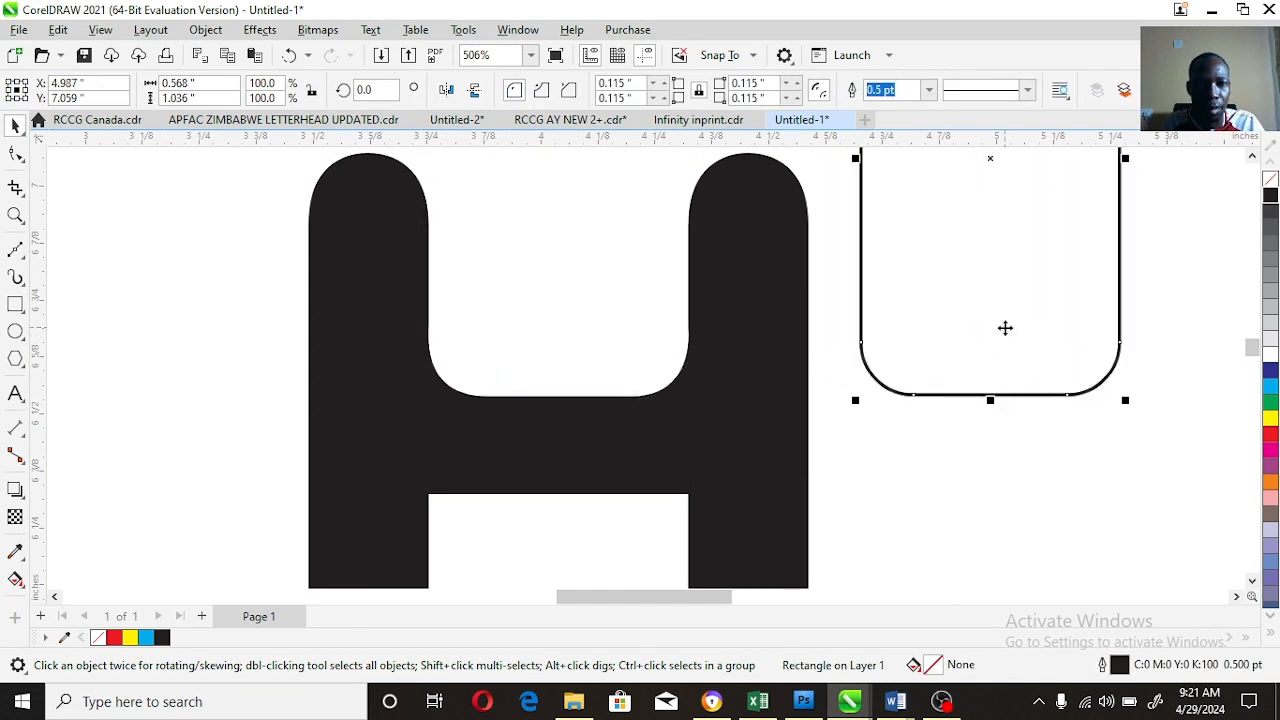
left_click(15, 216)
right_click(794, 357)
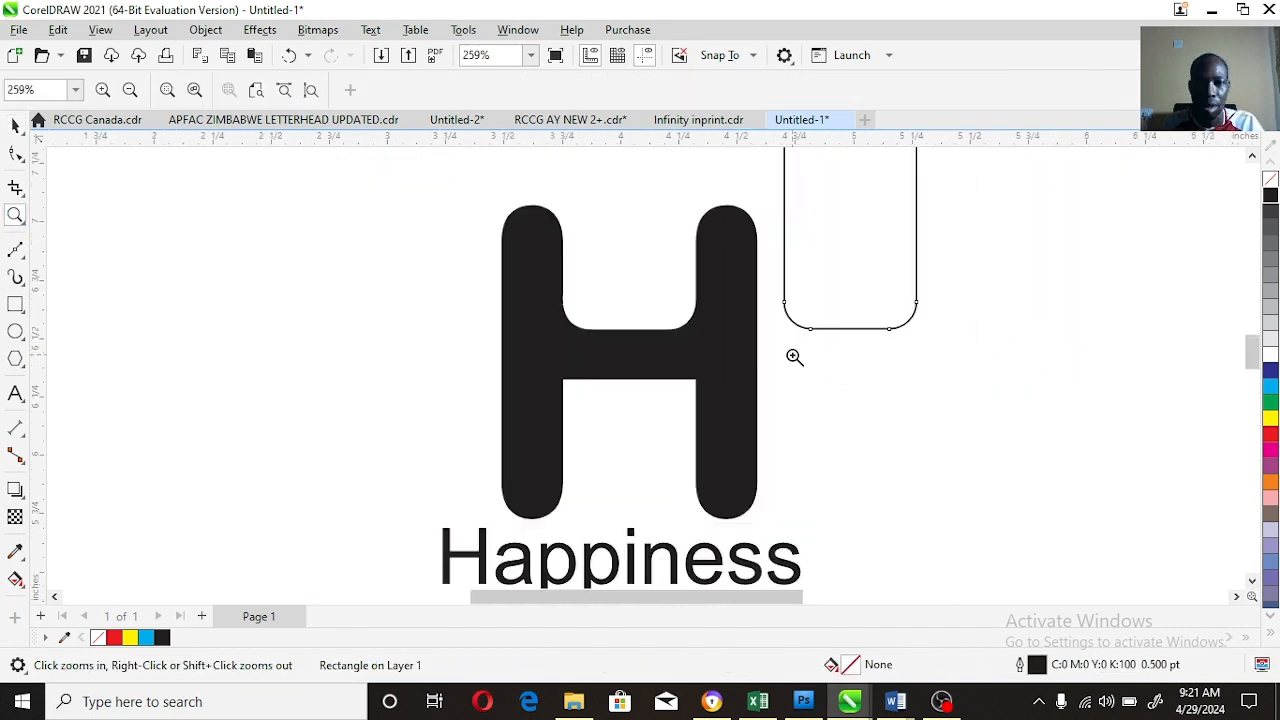
right_click(822, 331)
key("space")
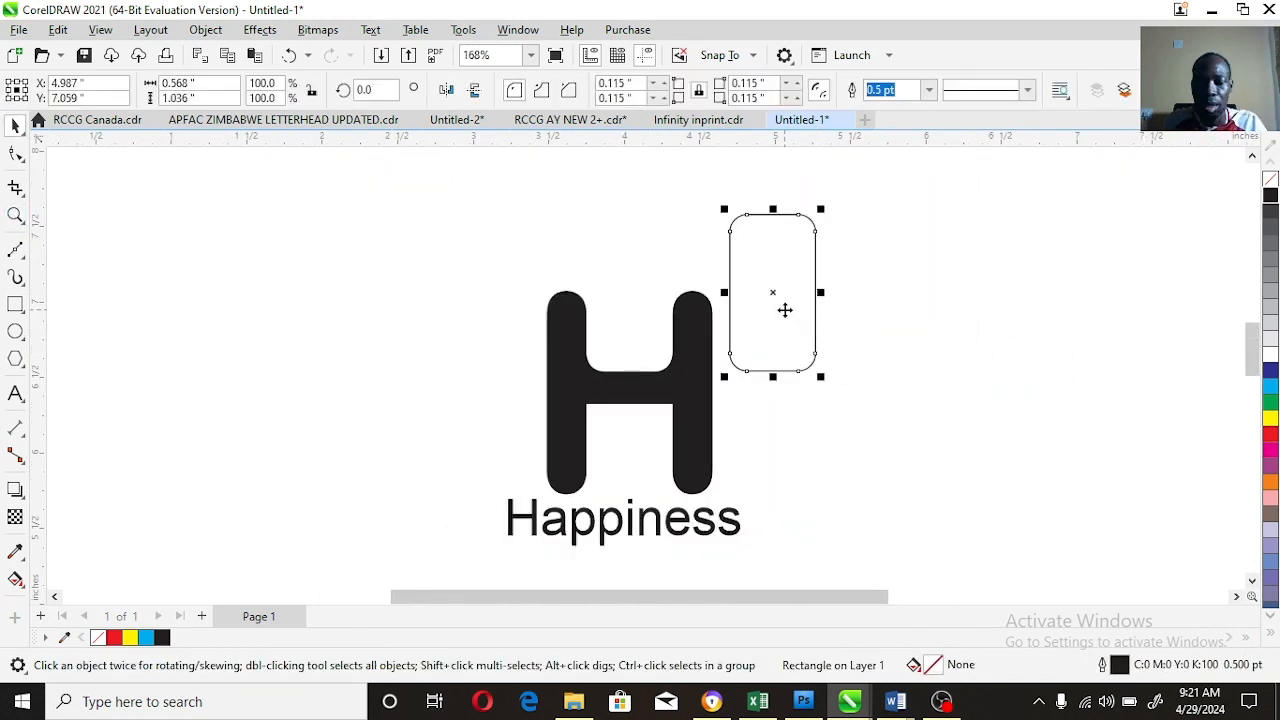
key("Delete")
Step: Place a circle about 0.25 in wide above each upright of the H and fill the circles and the H yellow
key("F7")
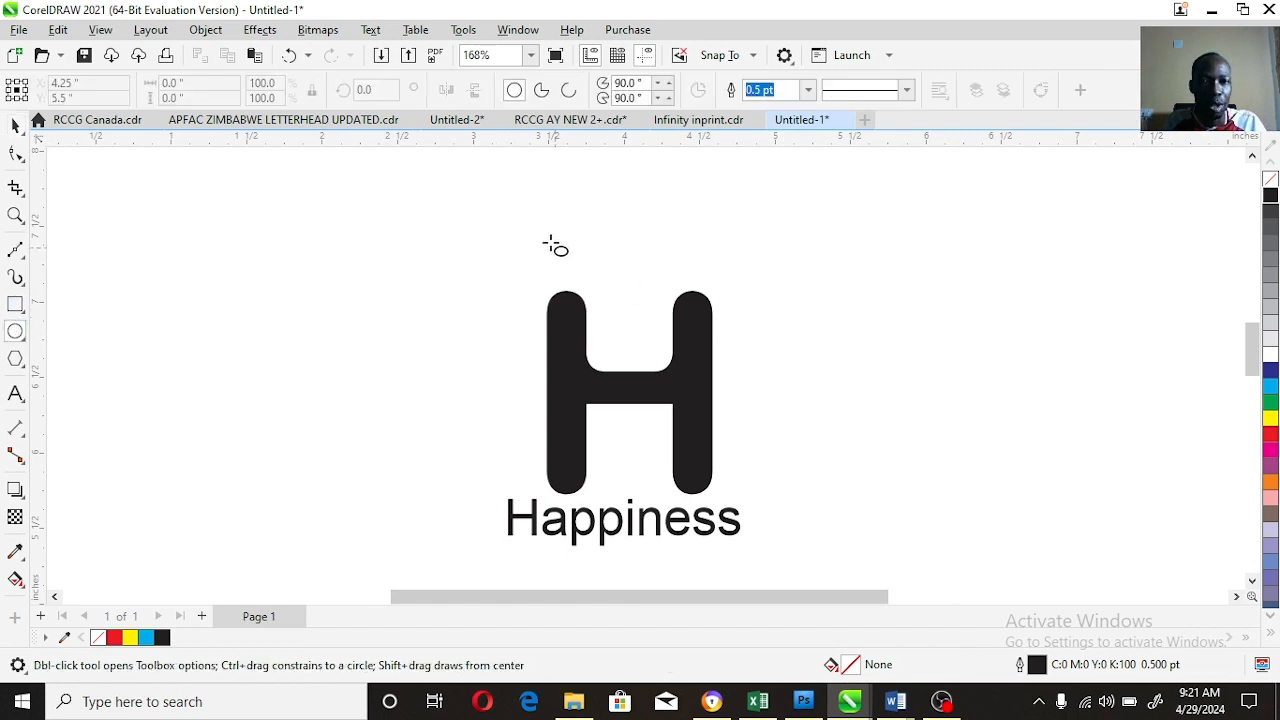
left_click_drag(541, 233, 697, 286)
key("space")
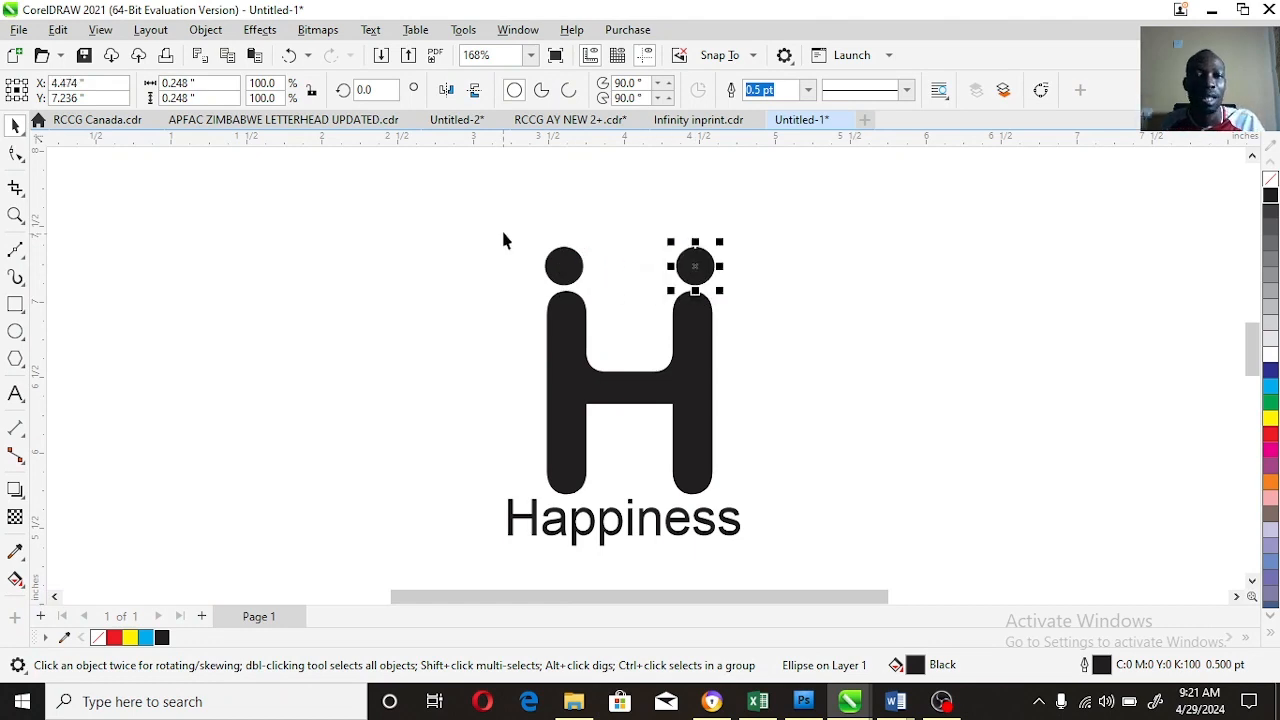
left_click_drag(503, 232, 750, 524)
left_click(1270, 420)
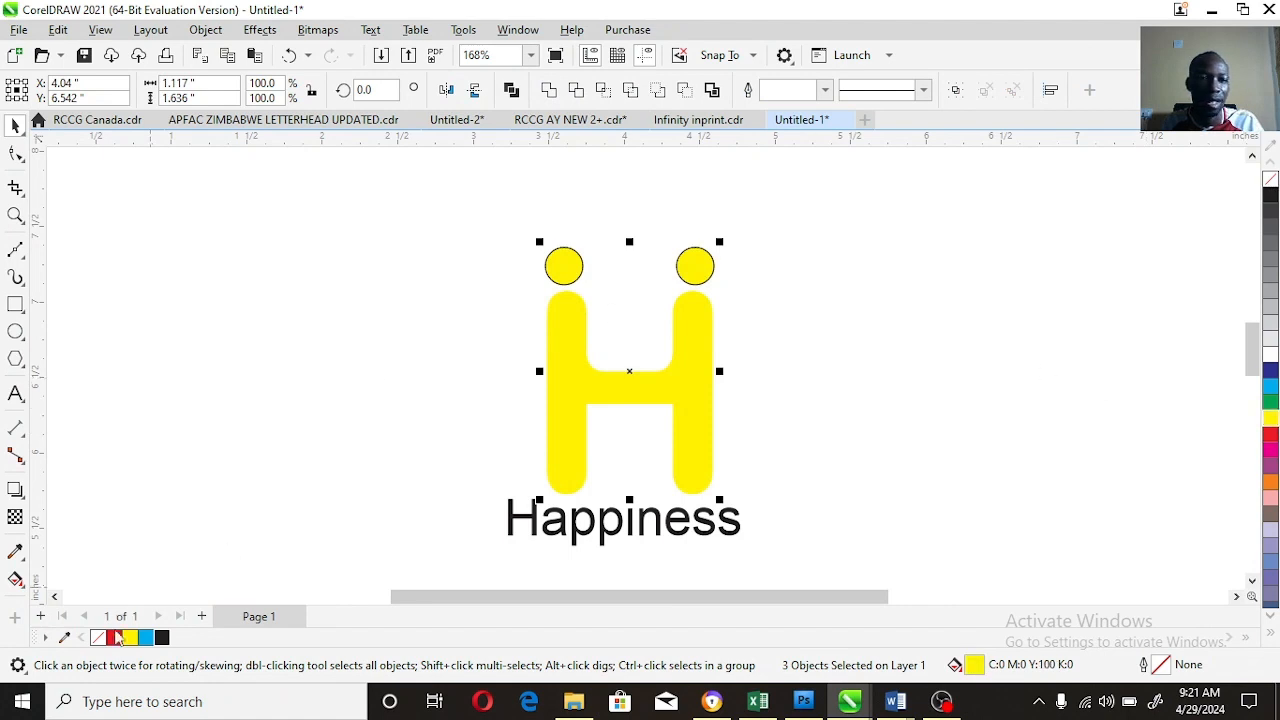
Step: Apply a linear fountain fill to the people-shaped H and its circles, yellow near the feet to green at the right head
left_click(15, 579)
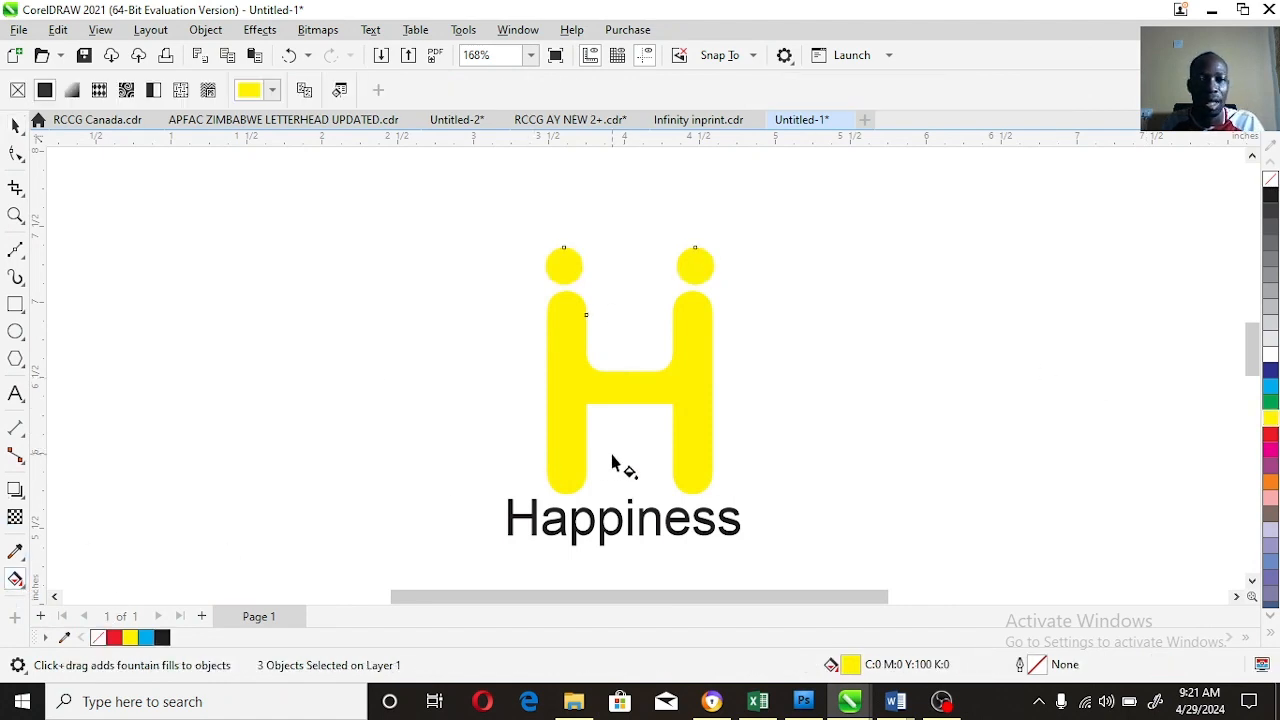
left_click_drag(612, 455, 687, 276)
left_click(1270, 401)
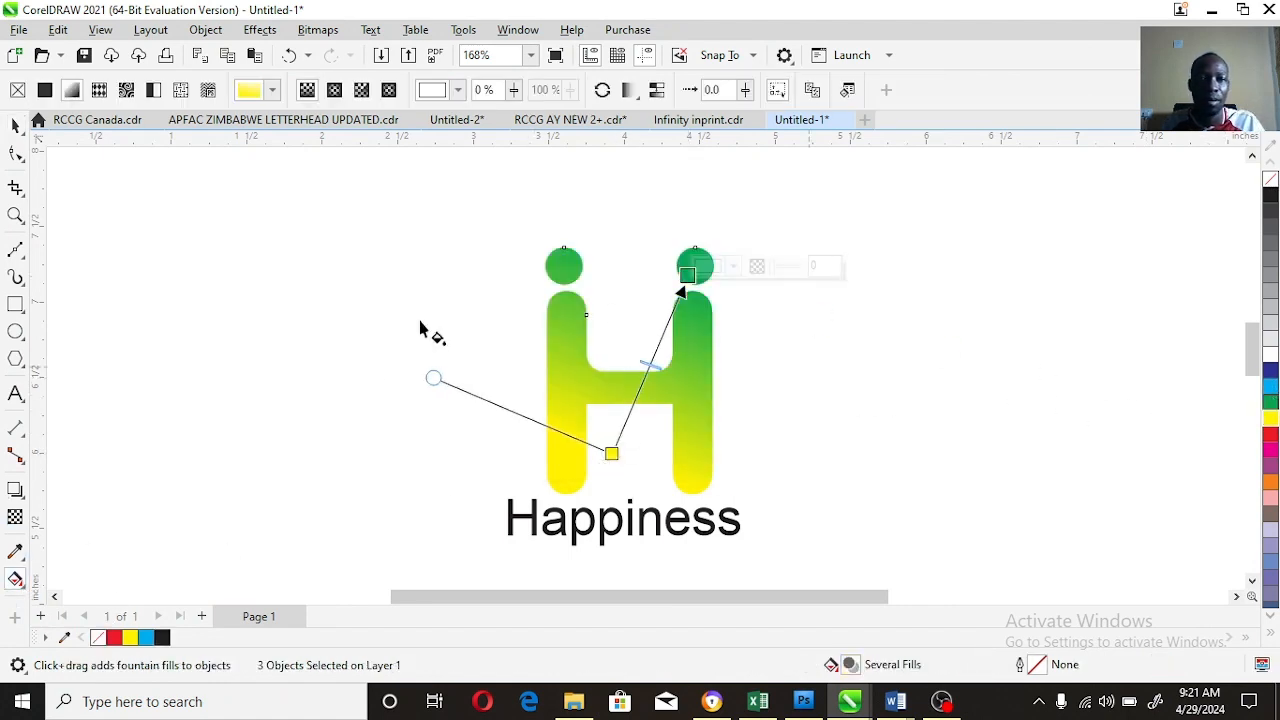
Step: Move the people-shaped H with its name below the HP logo and delete the Happiness caption under it
key("z")
right_click(740, 365)
key("space")
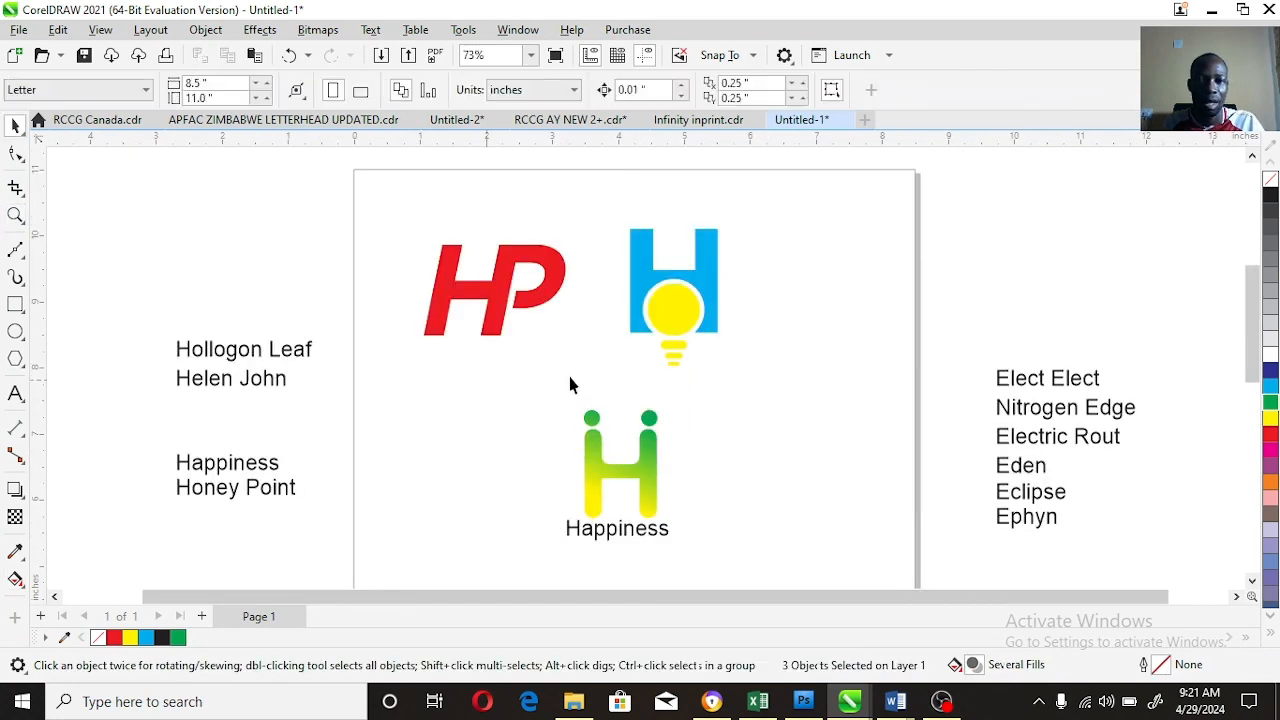
left_click_drag(545, 382, 692, 552)
left_click_drag(645, 490, 480, 457)
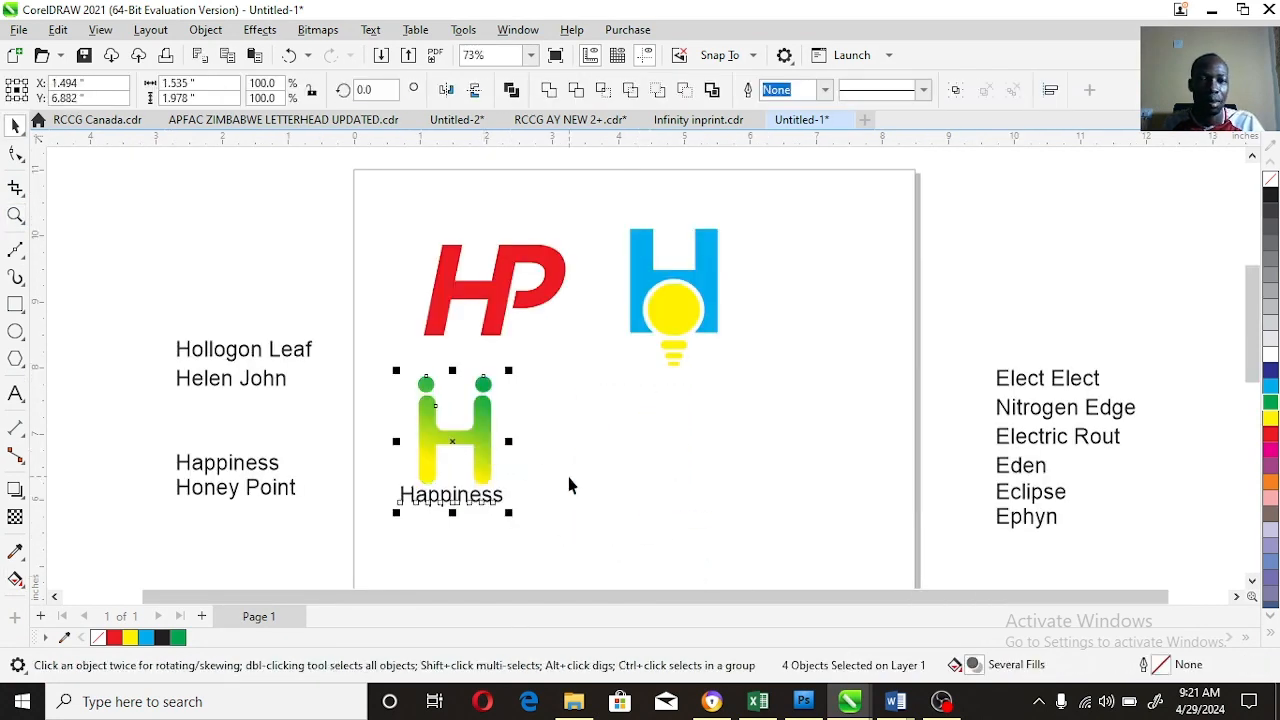
left_click(500, 498)
left_click(561, 476)
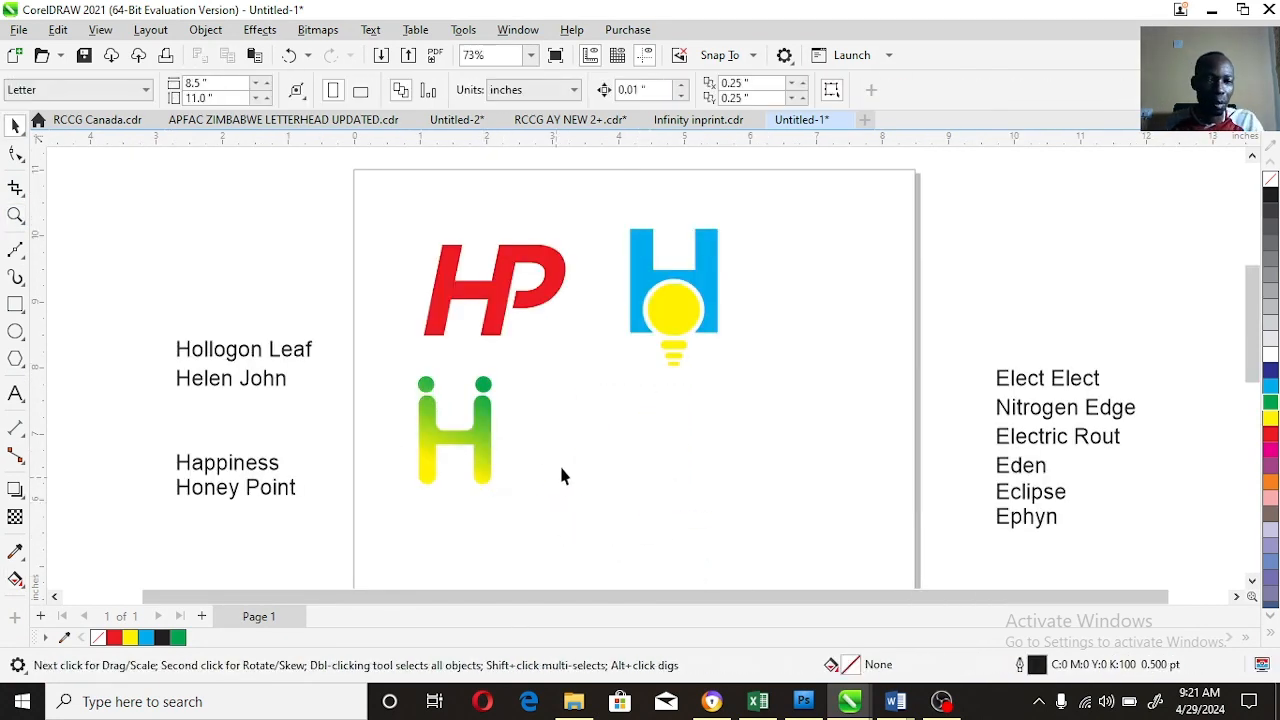
Step: Arrange the light-bulb H and the people-shaped H in one row beside the HP logo
left_click(1046, 385)
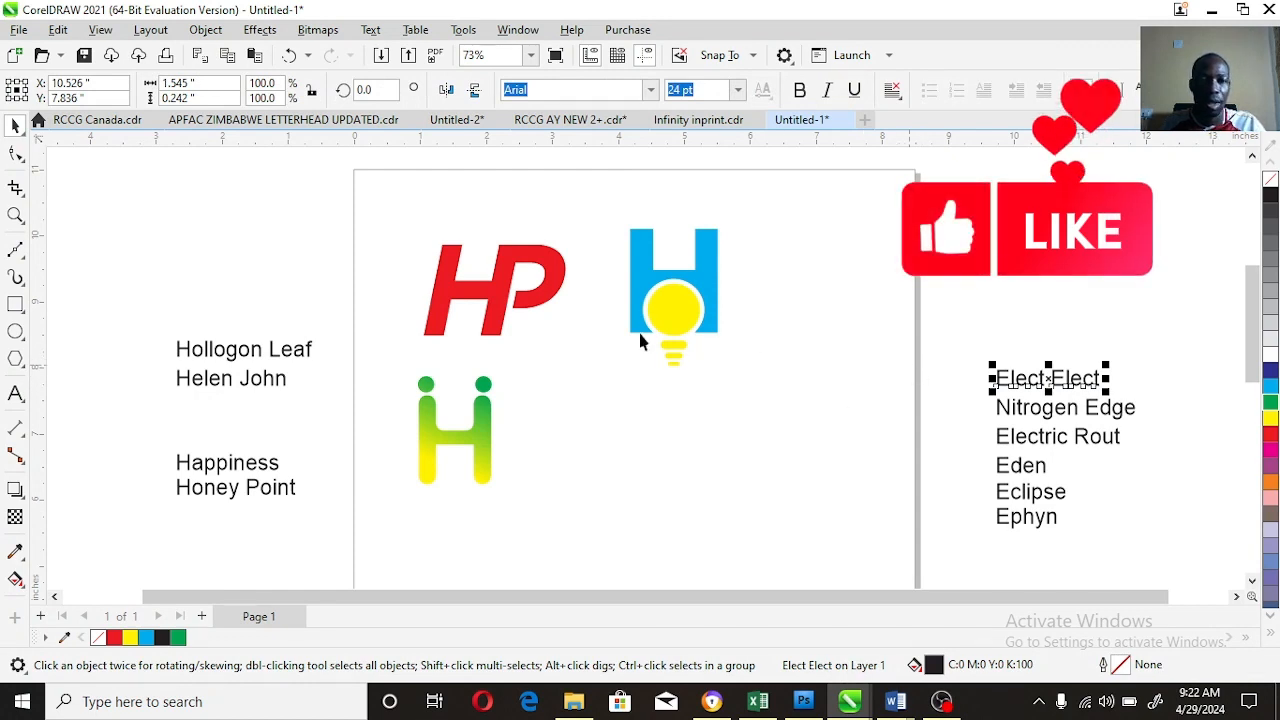
left_click_drag(371, 351, 573, 539)
left_click_drag(489, 458, 831, 296)
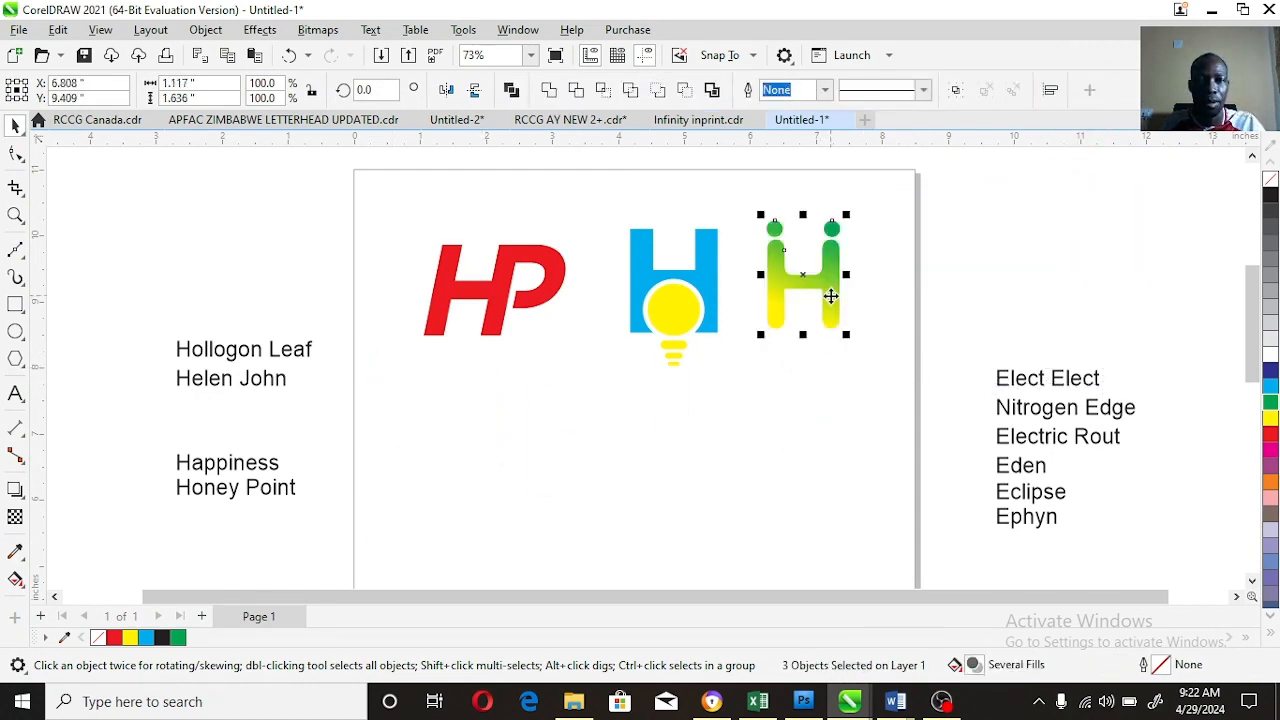
left_click_drag(600, 200, 694, 370)
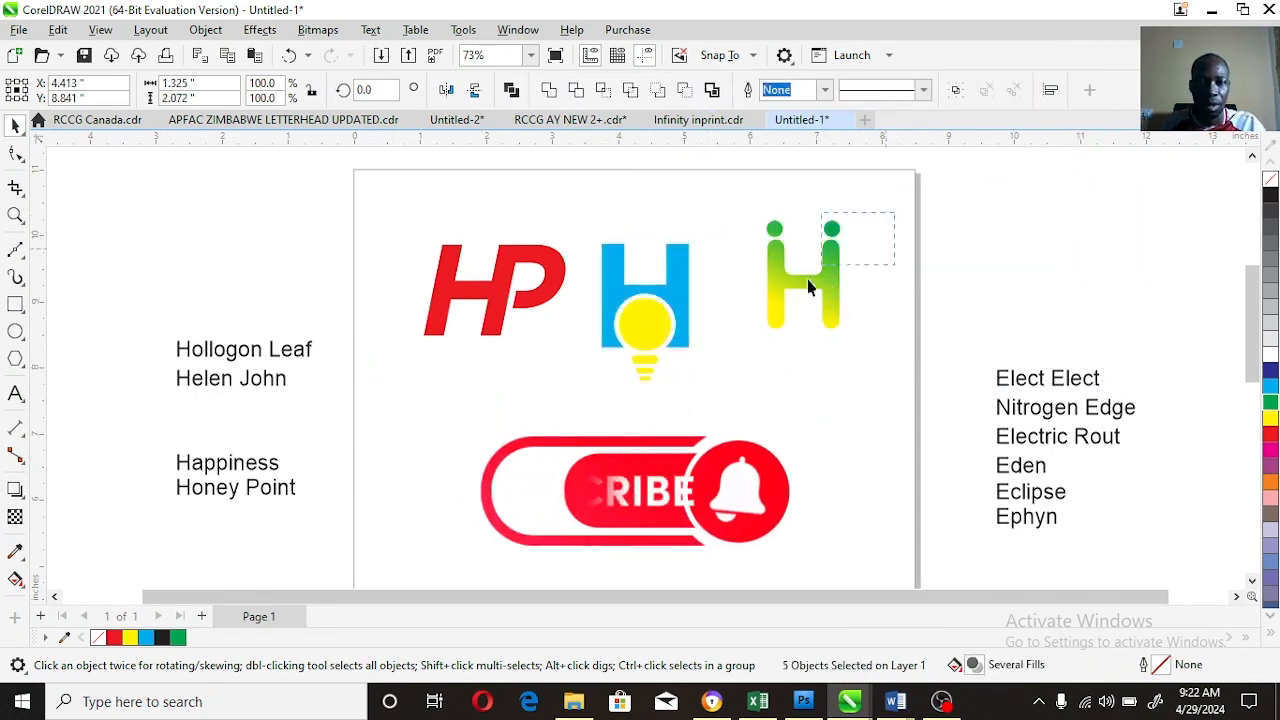
left_click_drag(807, 279, 814, 305)
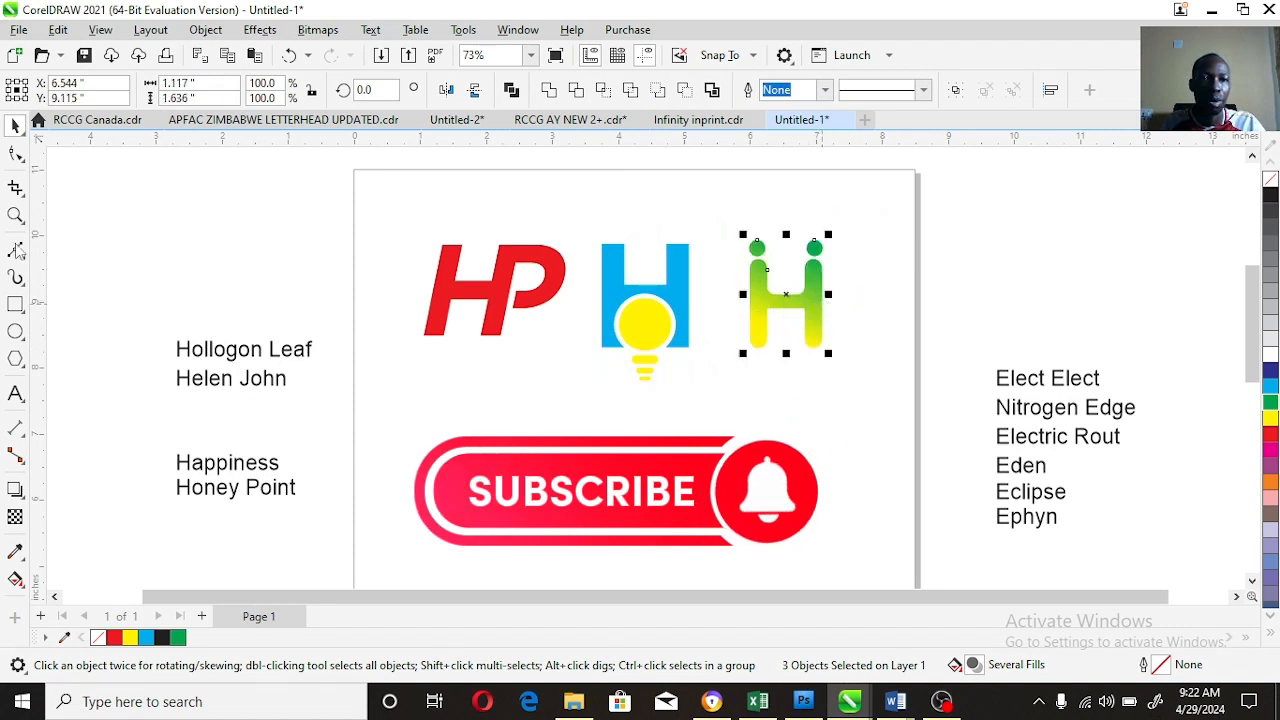
Step: Preview the three logos in a row full screen
left_click(15, 215)
left_click_drag(360, 200, 930, 404)
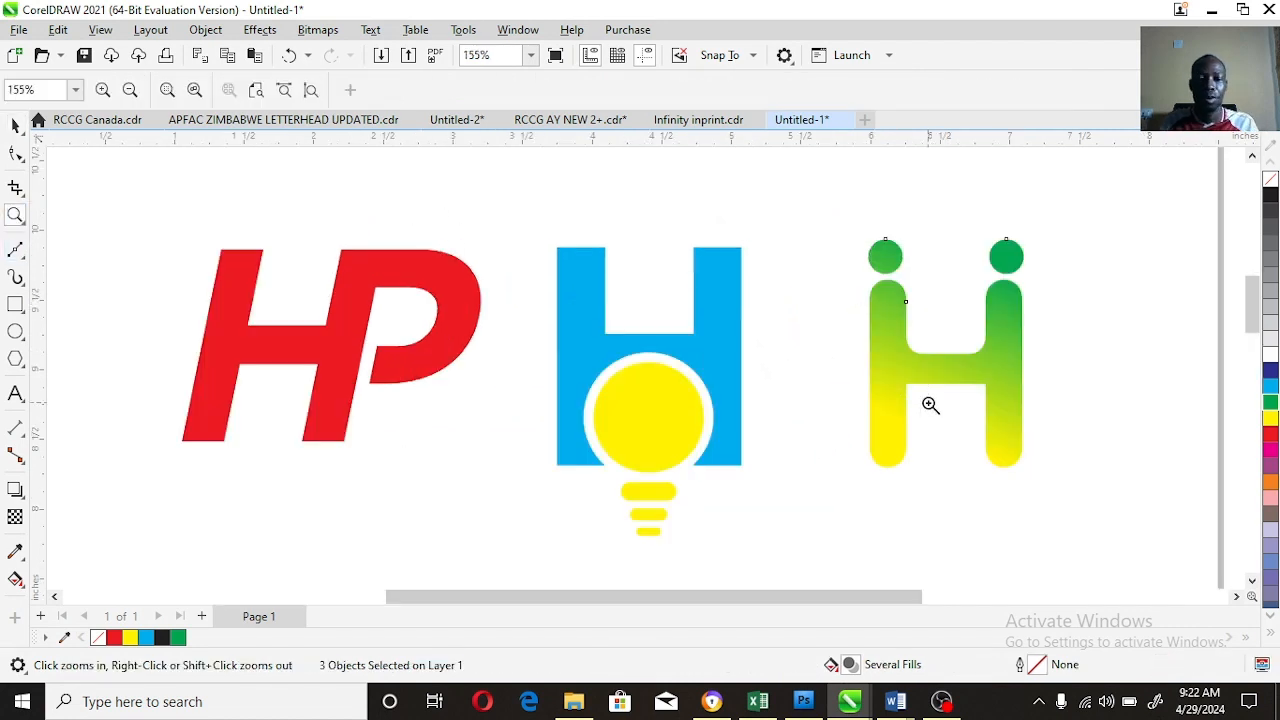
key("F9")
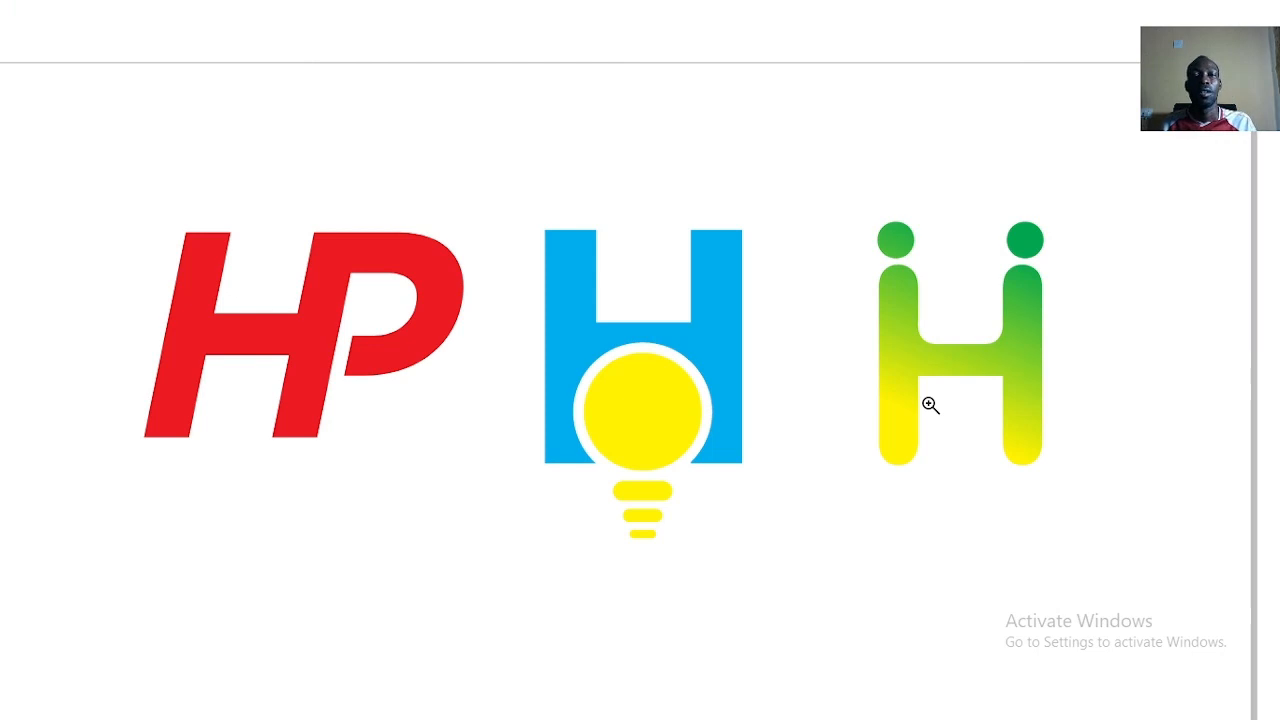
left_click(930, 404)
right_click(930, 404)
key("space")
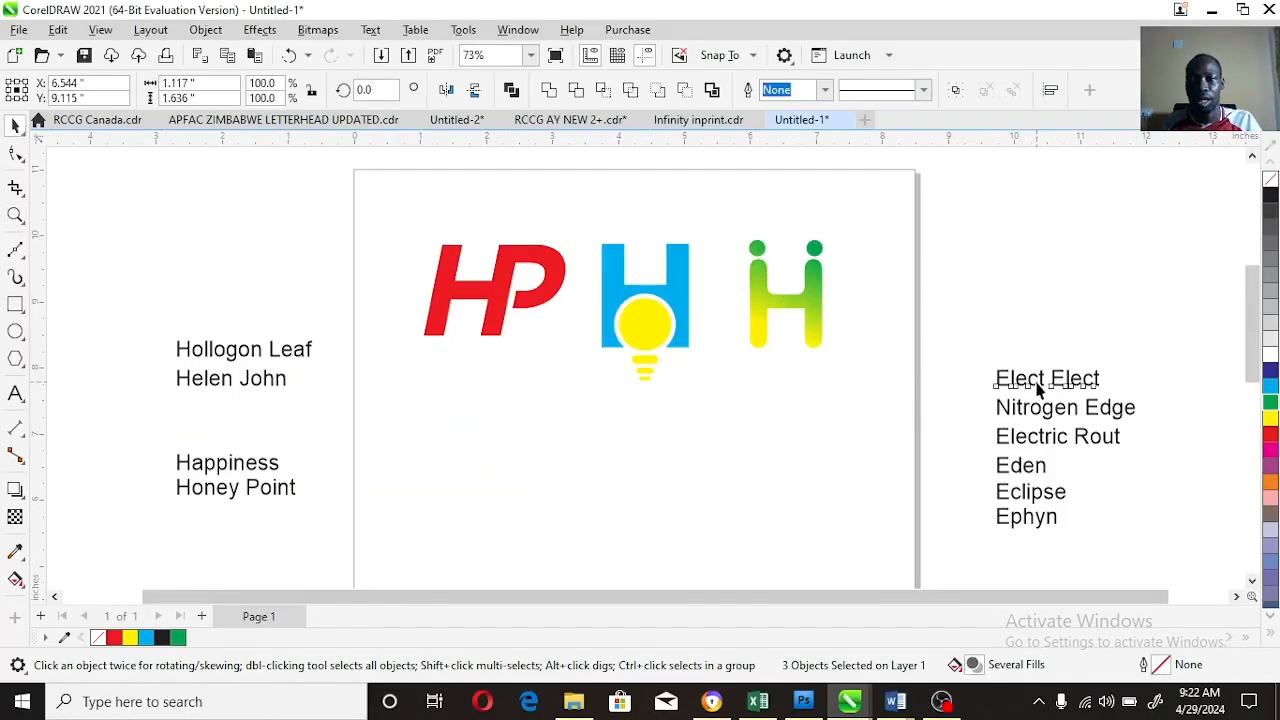
Step: Bring the name Nitrogen Edge onto the page below the logos and place a copy of it just above
left_click(1040, 388)
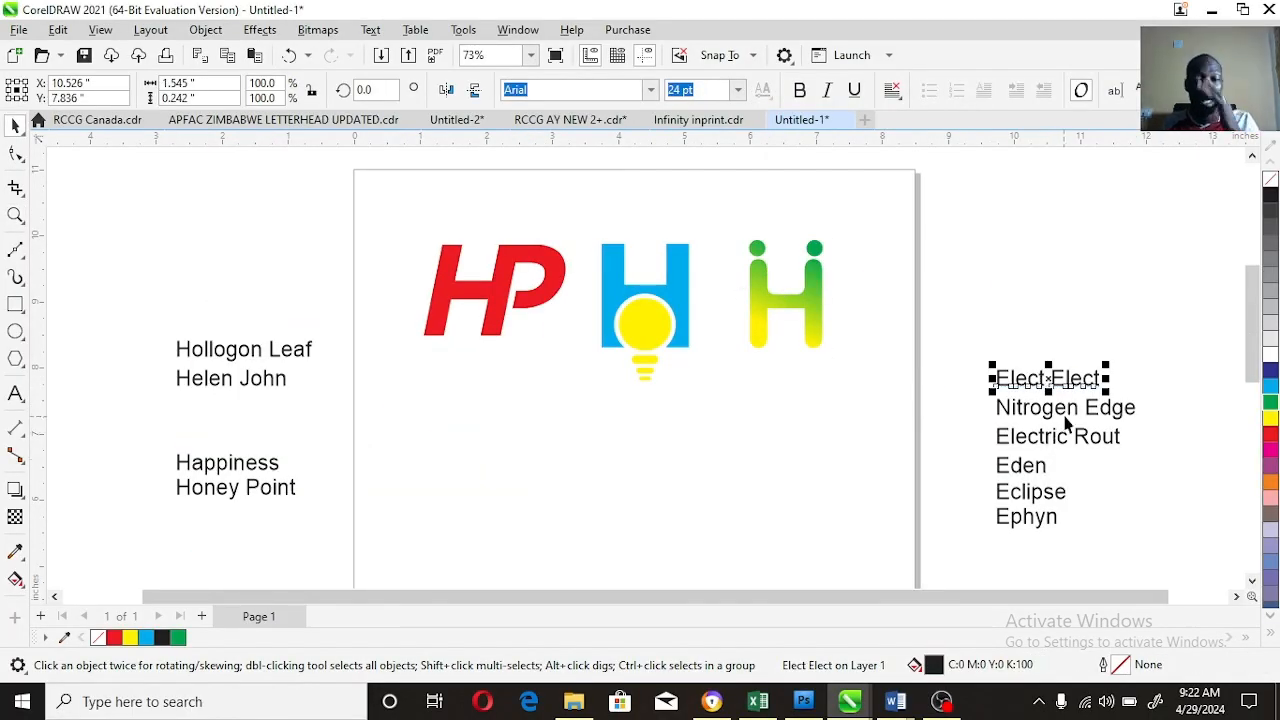
left_click(1067, 418)
left_click_drag(1067, 418, 574, 505)
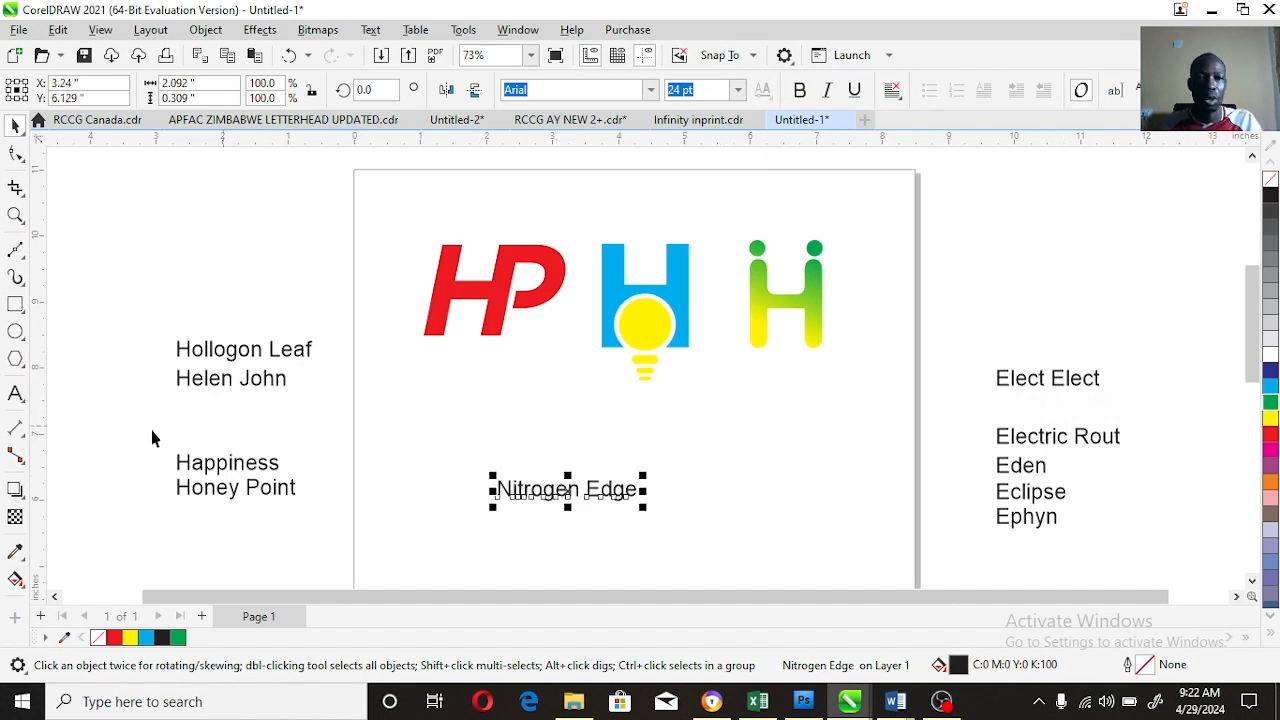
left_click(15, 393)
key("ctrl+space")
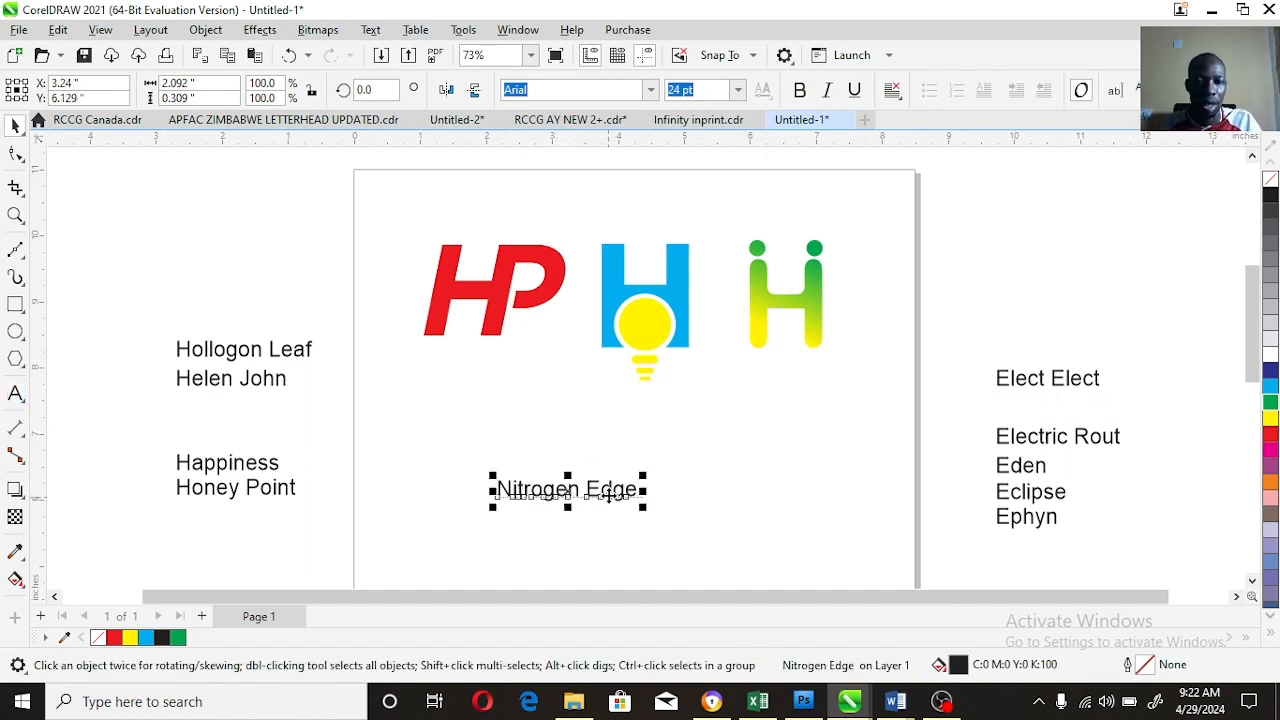
left_click_drag(615, 507, 720, 470)
Step: Shorten the copied Nitrogen Edge text to the initials N E
left_click(15, 393)
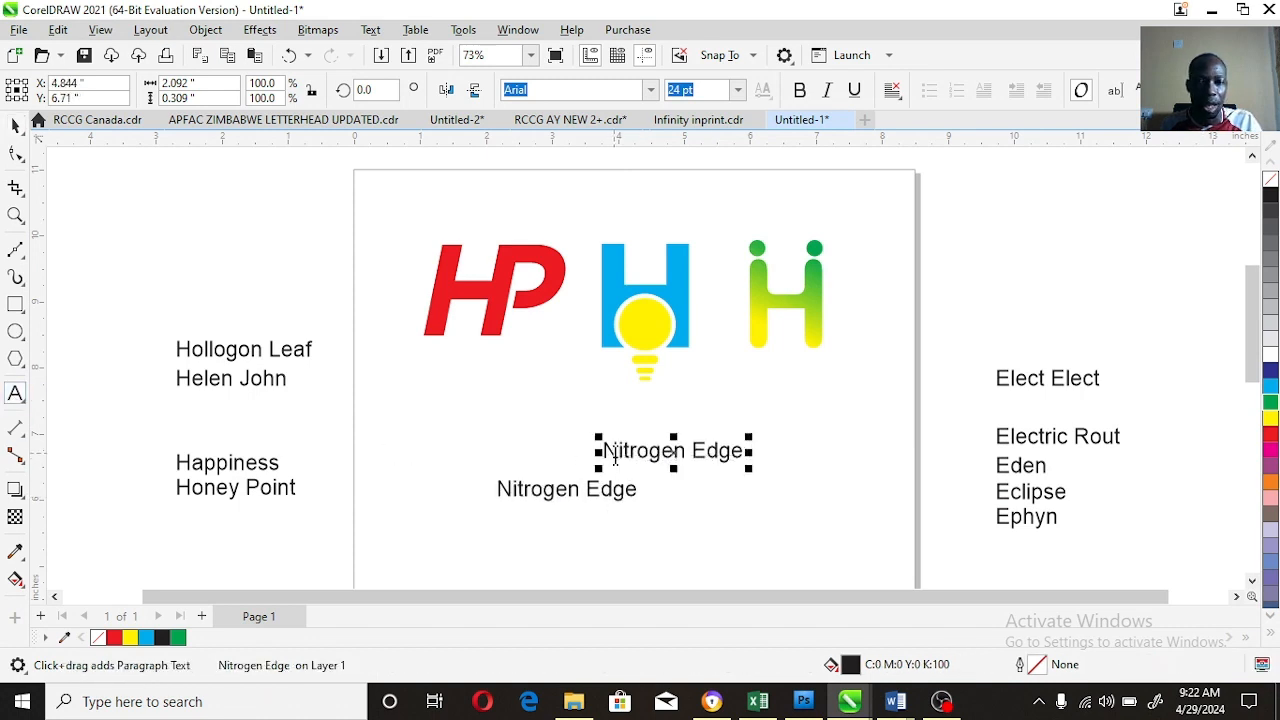
left_click_drag(605, 450, 684, 450)
key("BackSpace")
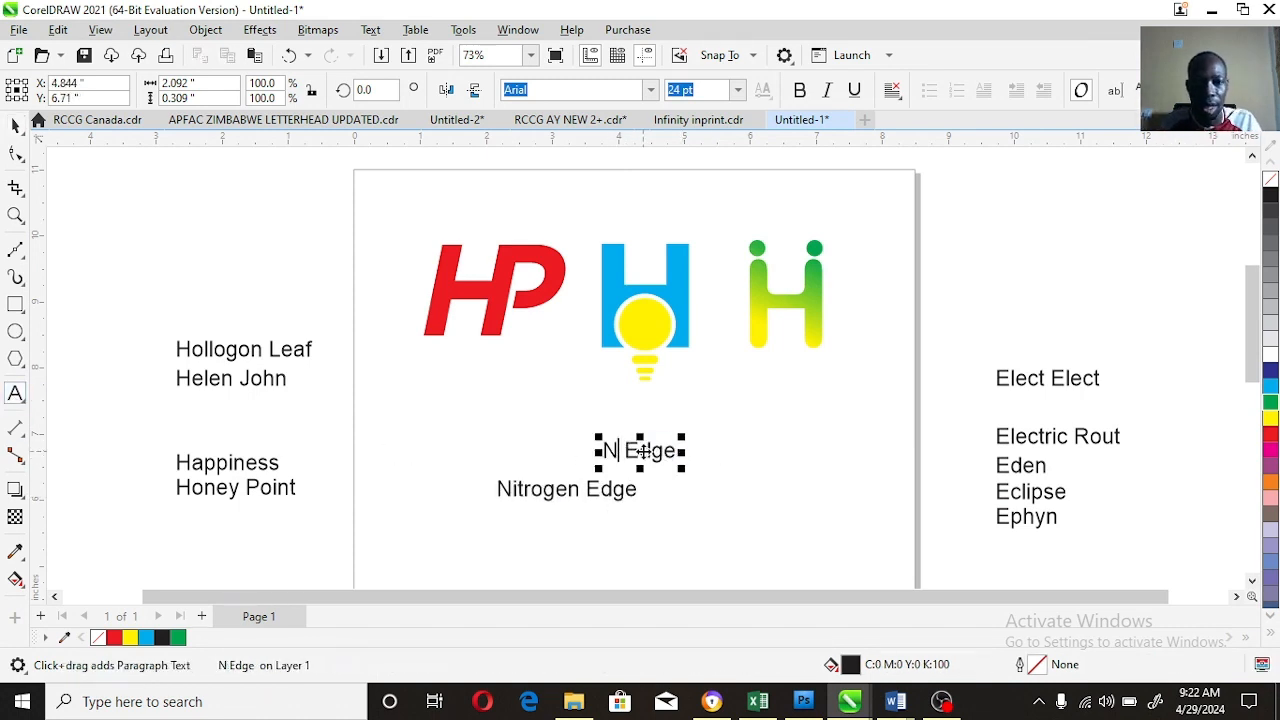
left_click_drag(680, 450, 638, 450)
key("BackSpace")
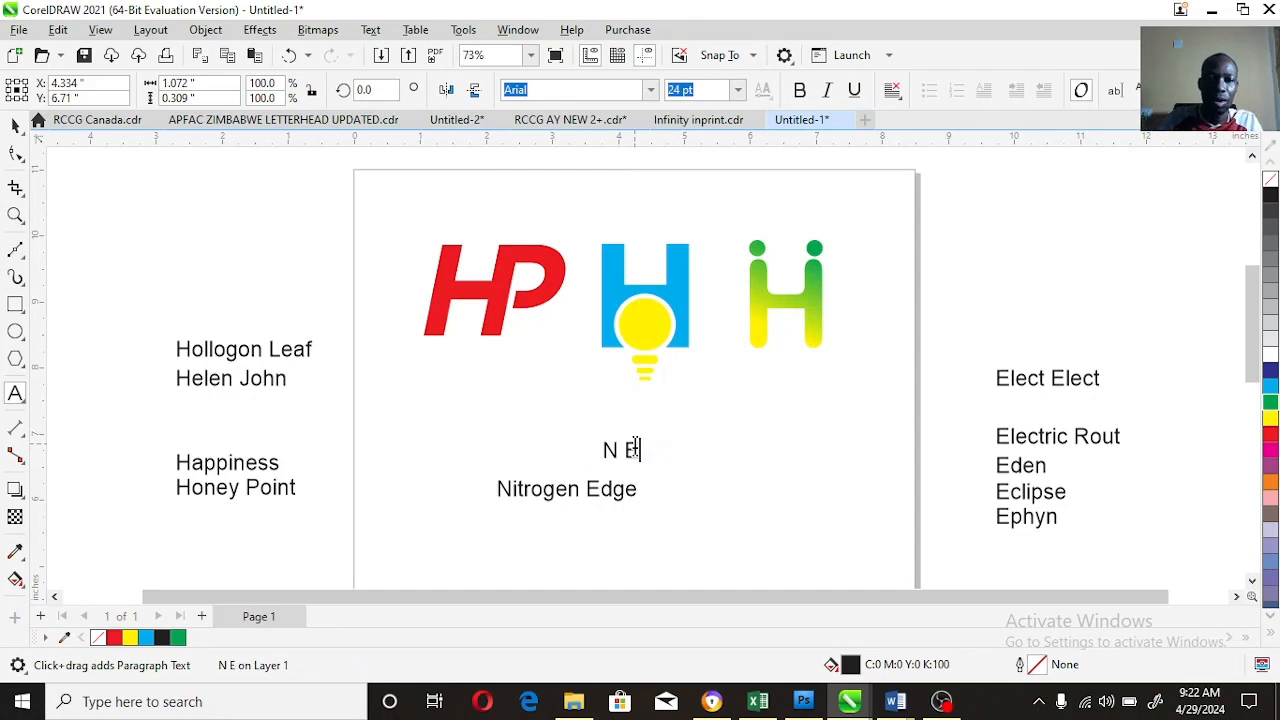
Step: Set the N E initials in bold Gotham and enlarge them to about 1.57 in tall
key("ctrl+space")
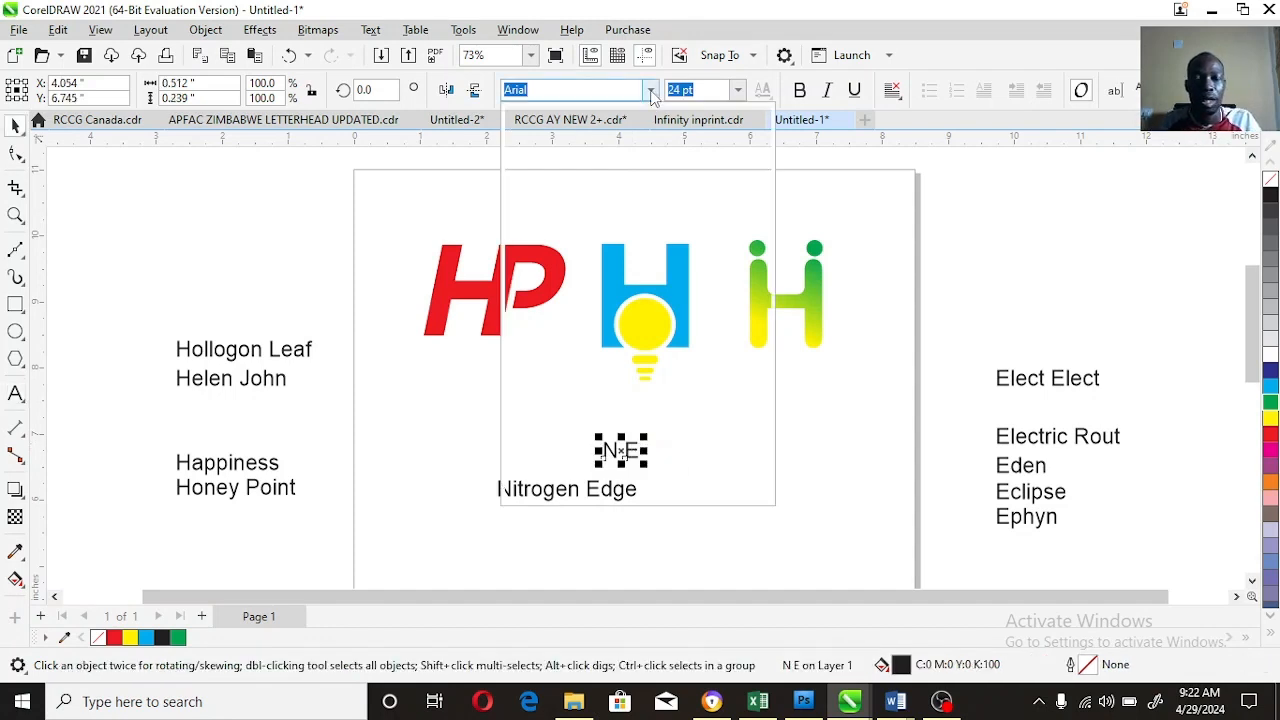
left_click(650, 90)
key("Escape")
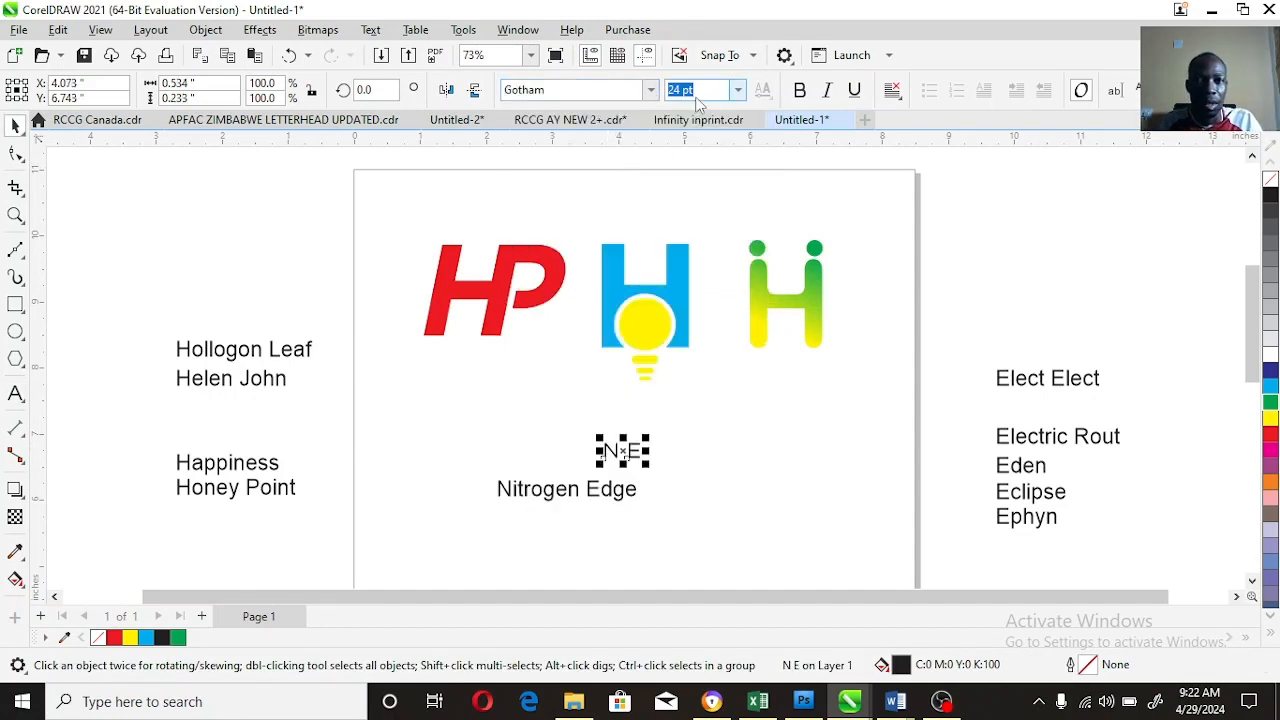
left_click_drag(648, 468, 748, 514)
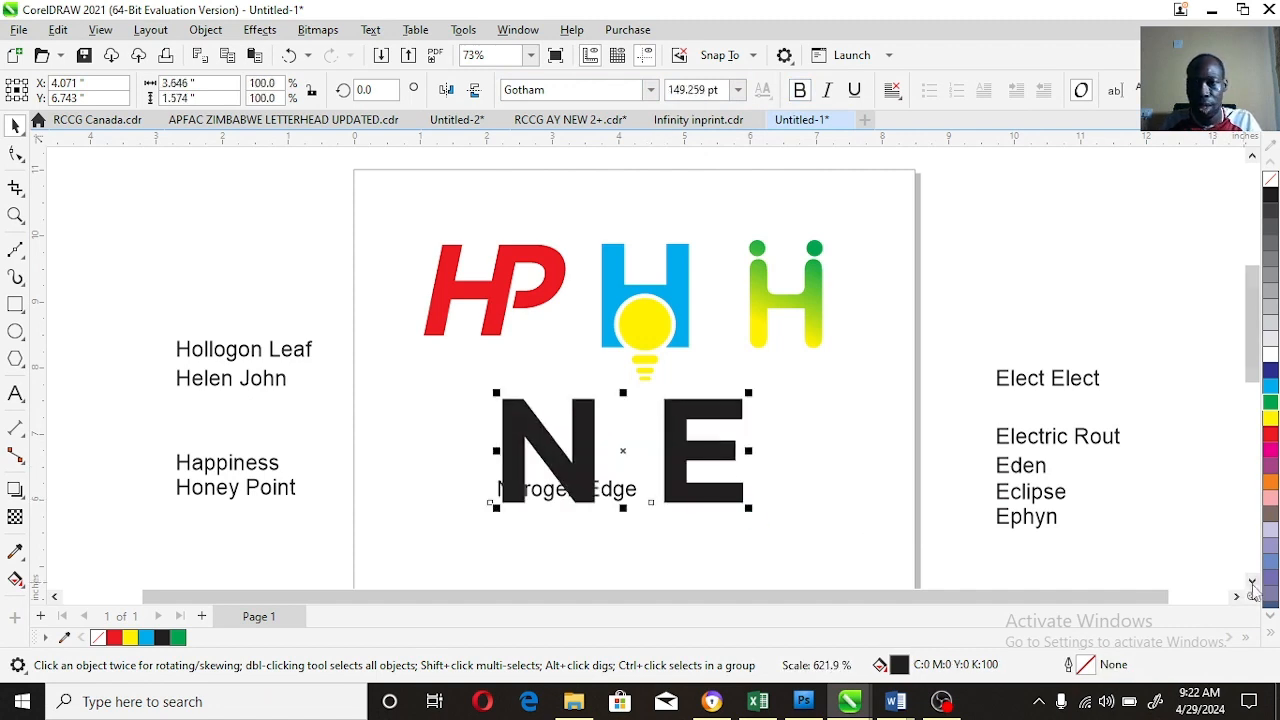
Step: Separate the initials, place the E close beside the N, and put the Nitrogen Edge name beneath them
scroll(1104, 548, "down", 2)
left_click_drag(681, 322, 572, 436)
left_click(643, 440)
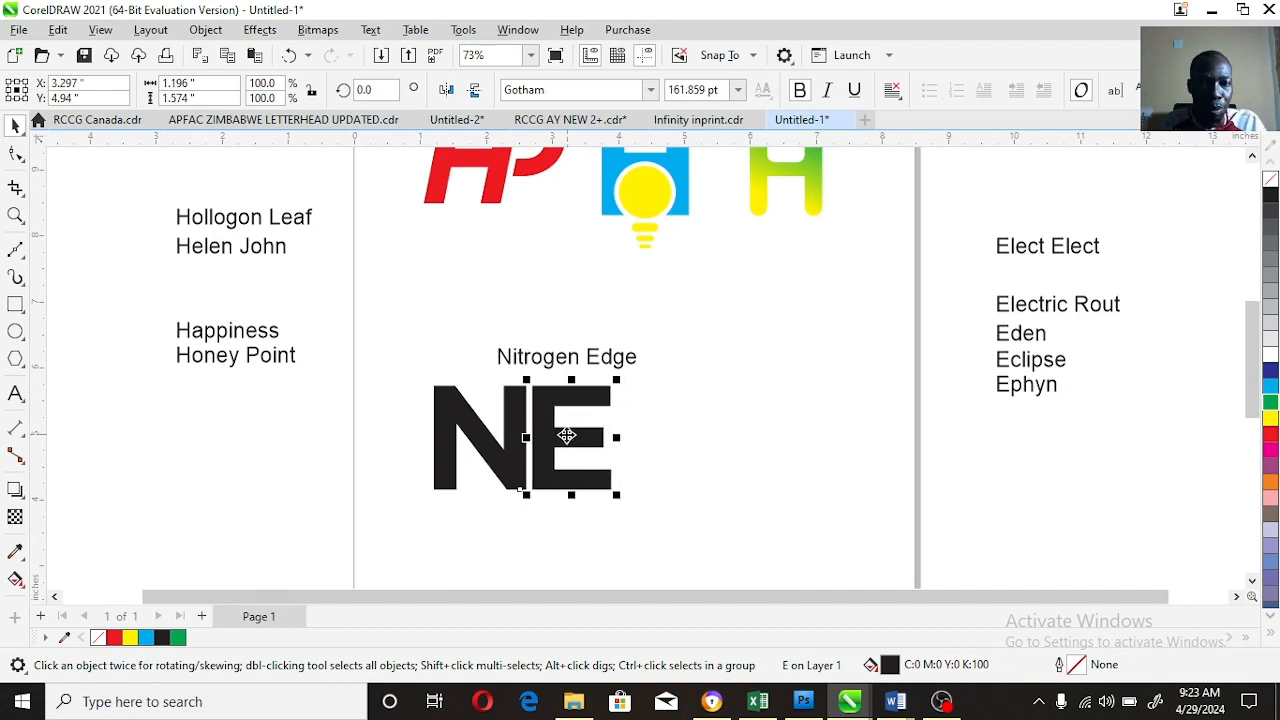
left_click_drag(576, 368, 524, 514)
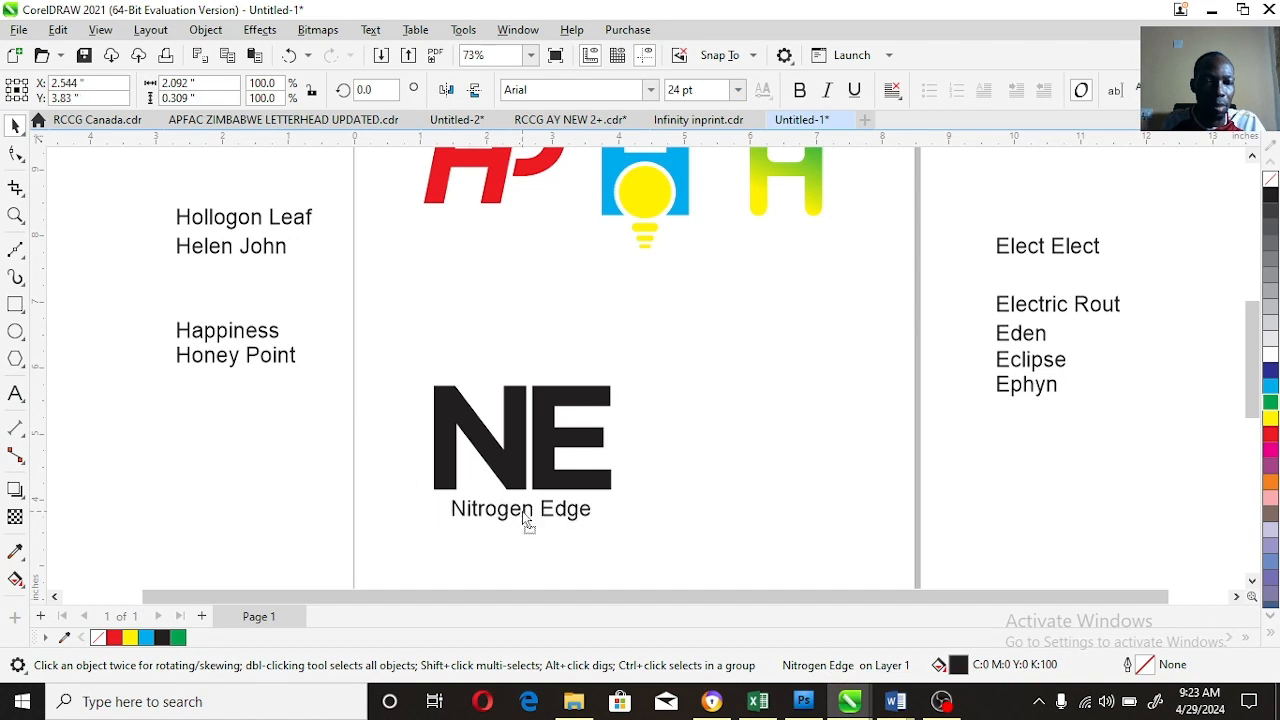
Step: Draw a rectangle about 0.75 by 1.01 in over the N's upper notch and convert it to curves
left_click(15, 215)
left_click(368, 432)
key("space")
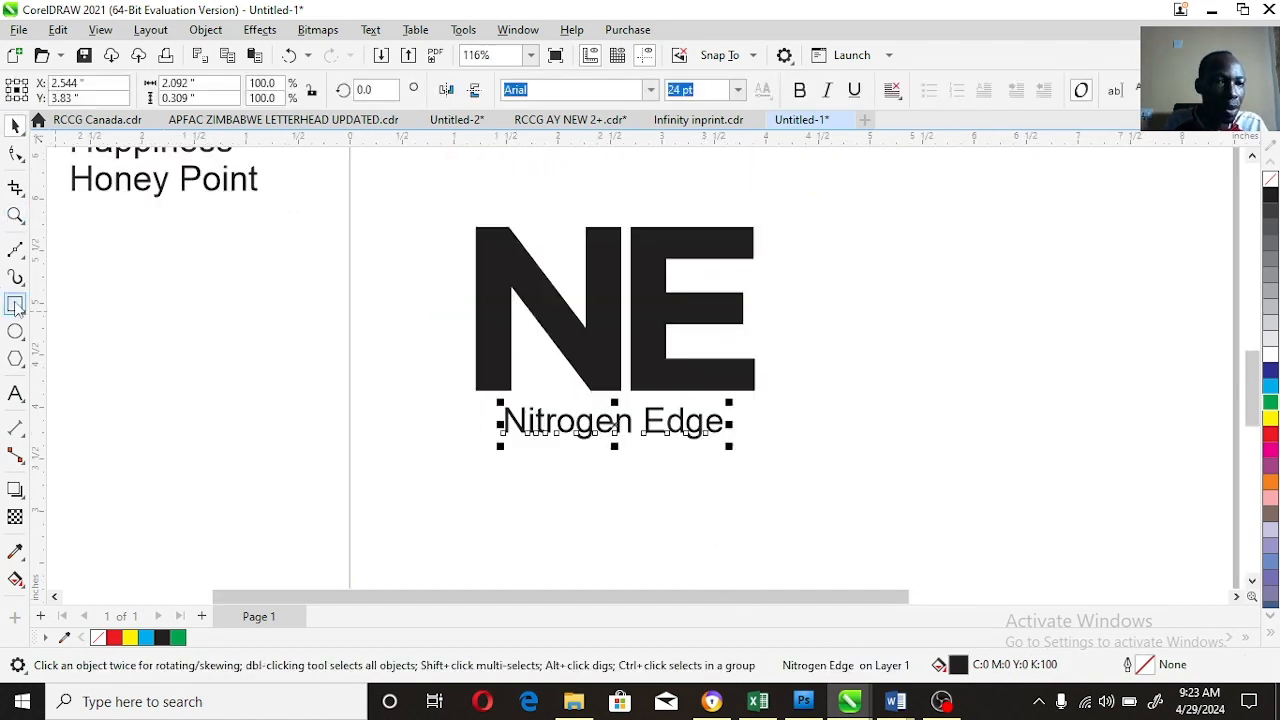
key("F6")
left_click_drag(507, 227, 590, 336)
left_click(15, 152)
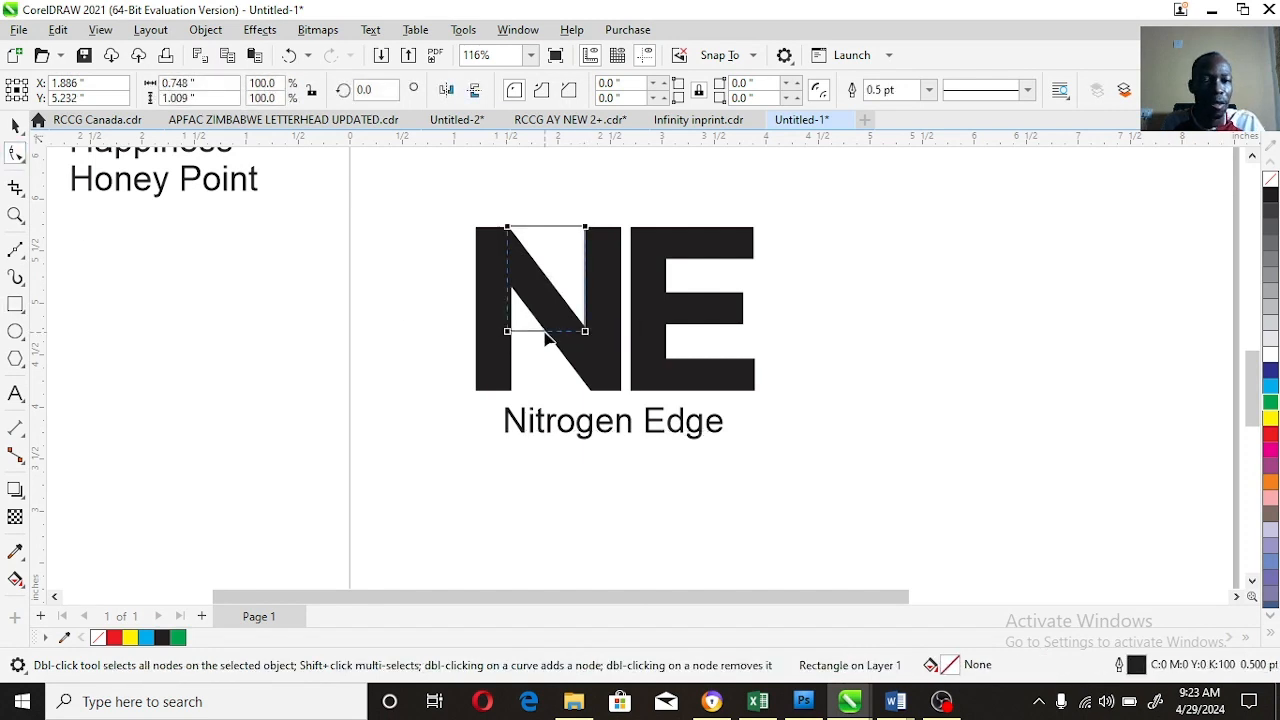
key("ctrl+q")
key("space")
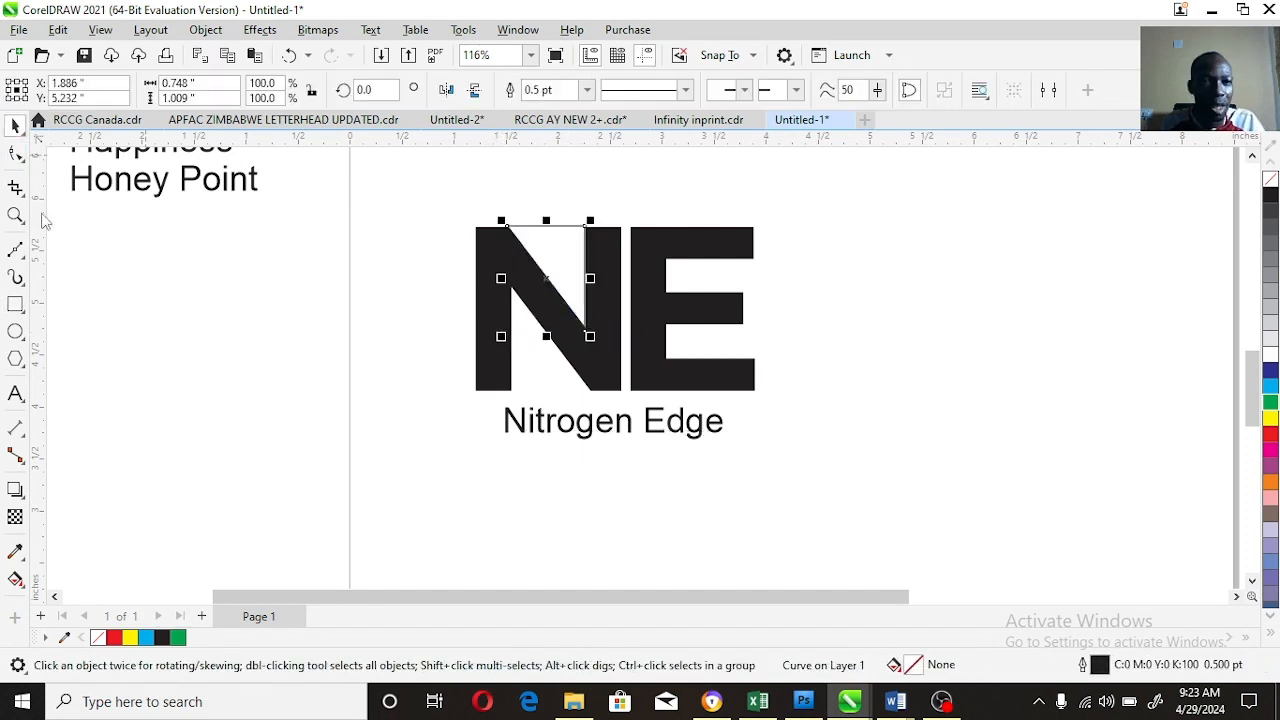
Step: Turn the rectangle into a triangle by removing its lower left node, and fit its lowest node to the notch's tip
left_click(15, 215)
left_click_drag(462, 205, 824, 465)
key("space")
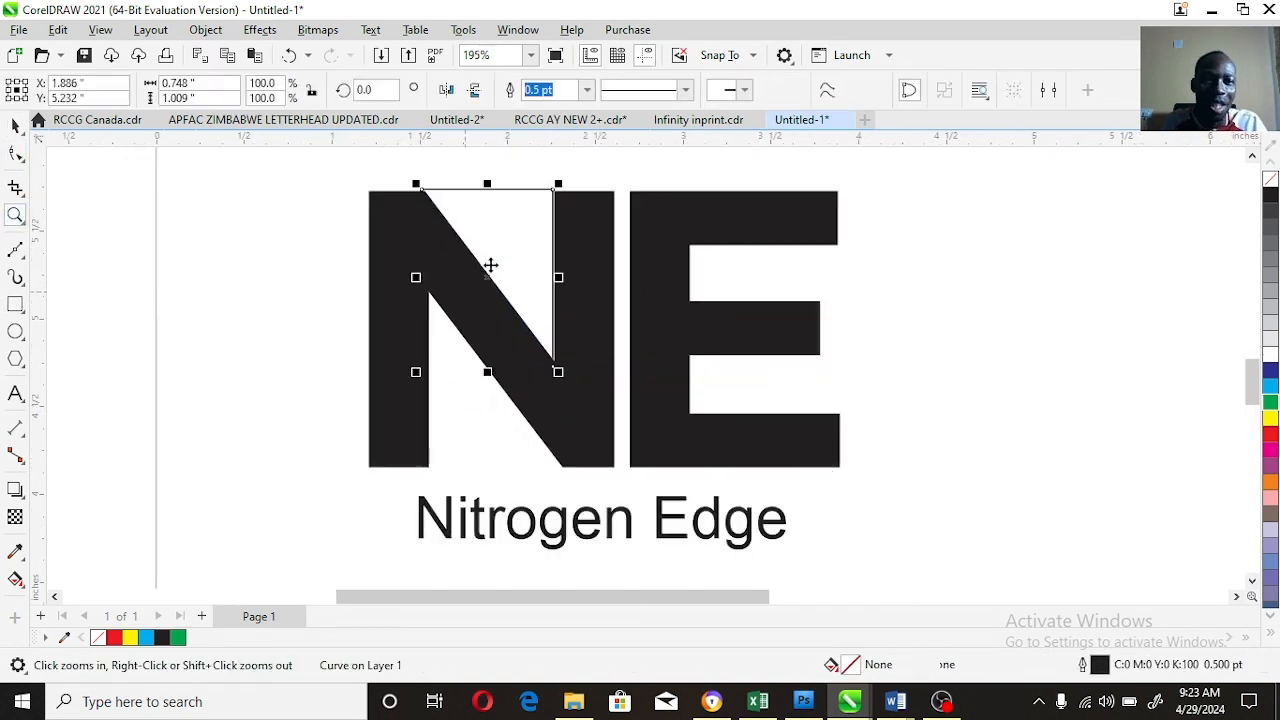
key("F10")
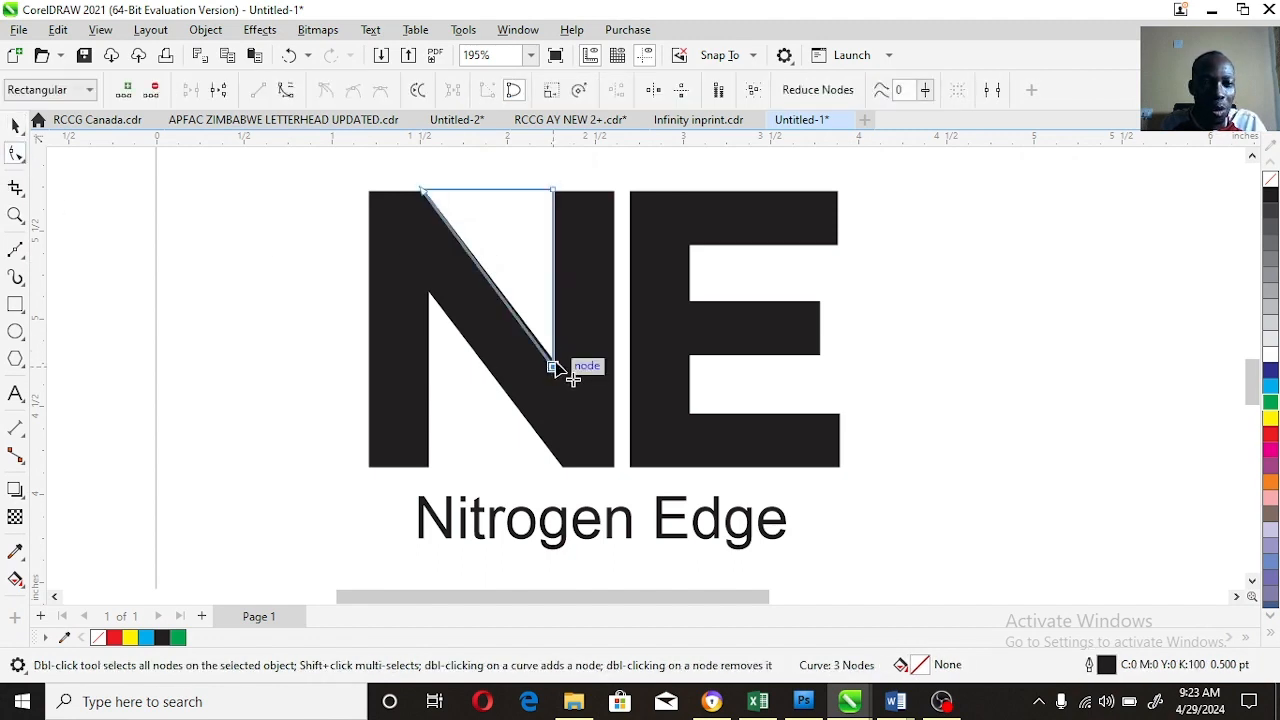
left_click(556, 366)
key("space")
key("F10")
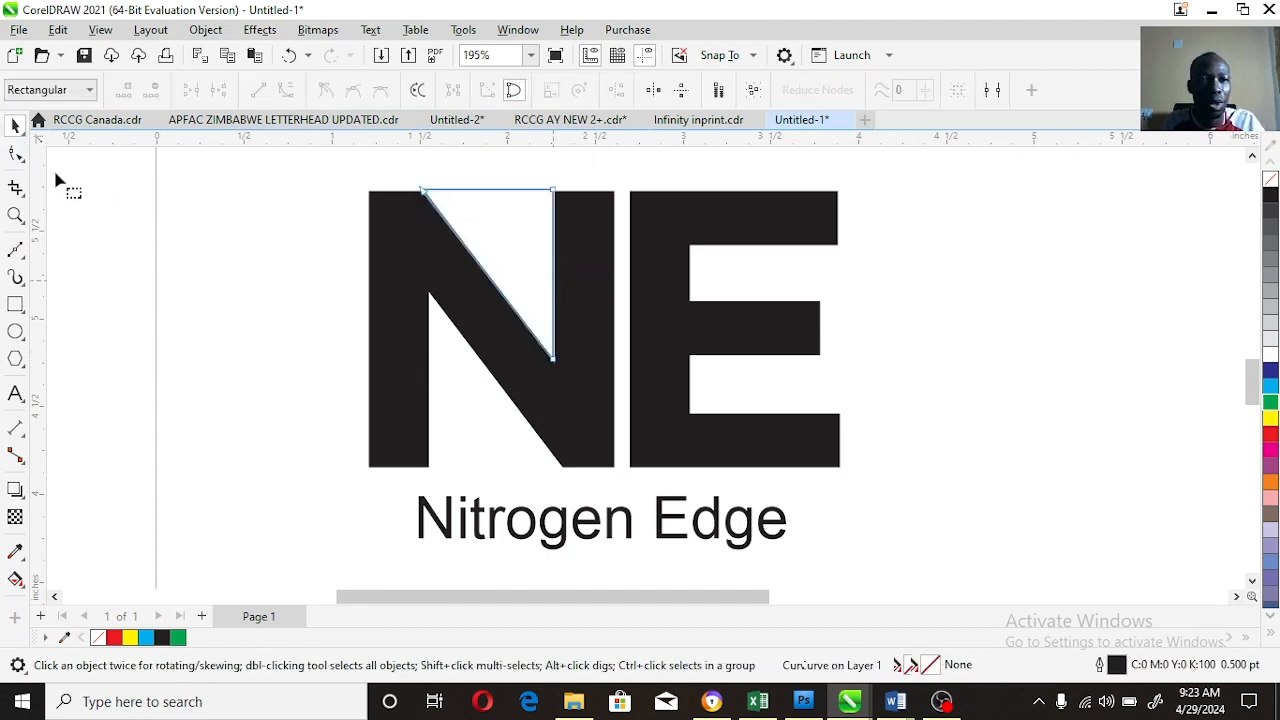
Step: Lower the triangle's top edge to the top of the N, about 0.95 in tall overall, and nudge the triangle right
left_click(15, 215)
left_click_drag(309, 183, 648, 273)
key("space")
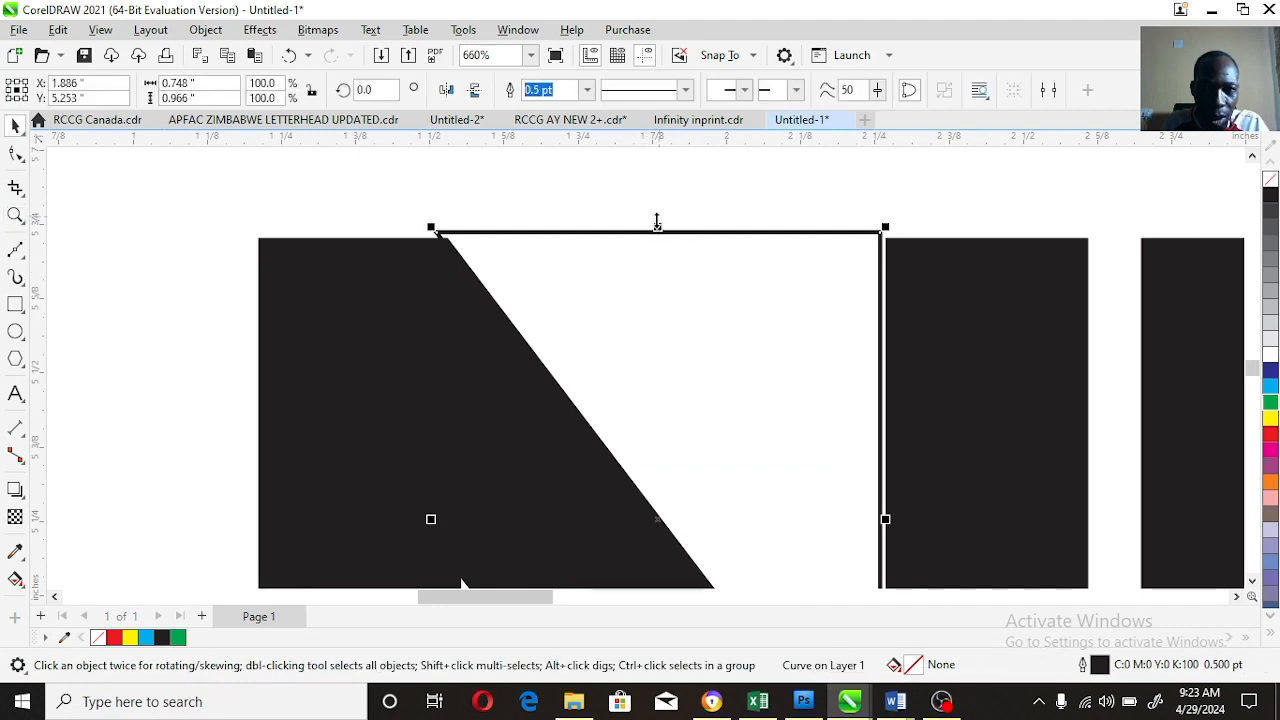
left_click_drag(657, 224, 657, 235)
key("Right")
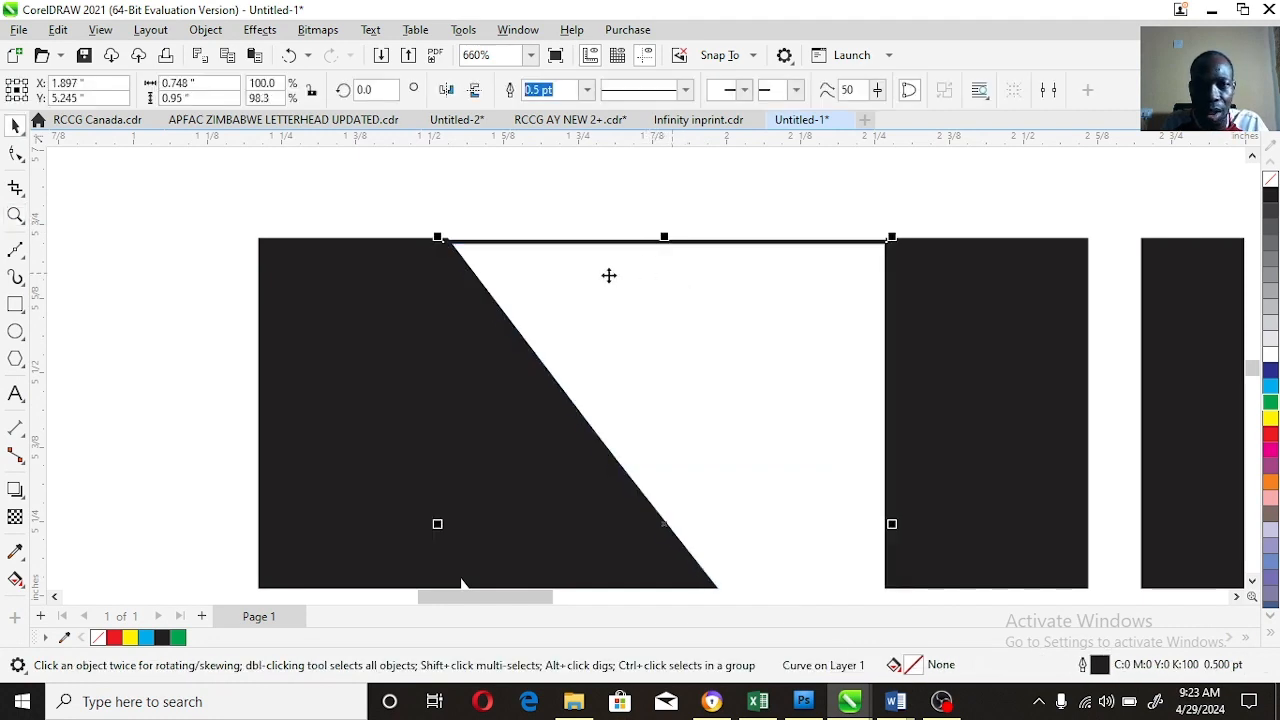
Step: Move the triangle's upper left node right onto the edge of the N's diagonal
key("F10")
left_click(448, 244)
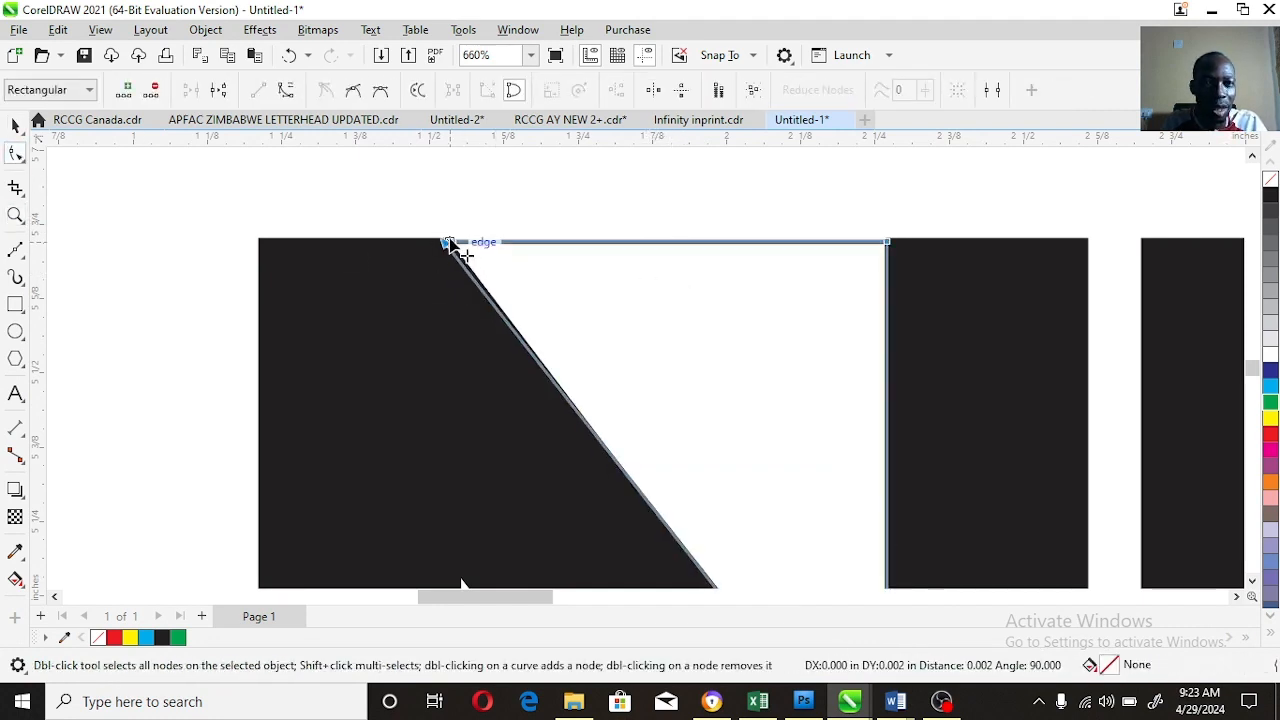
key("z")
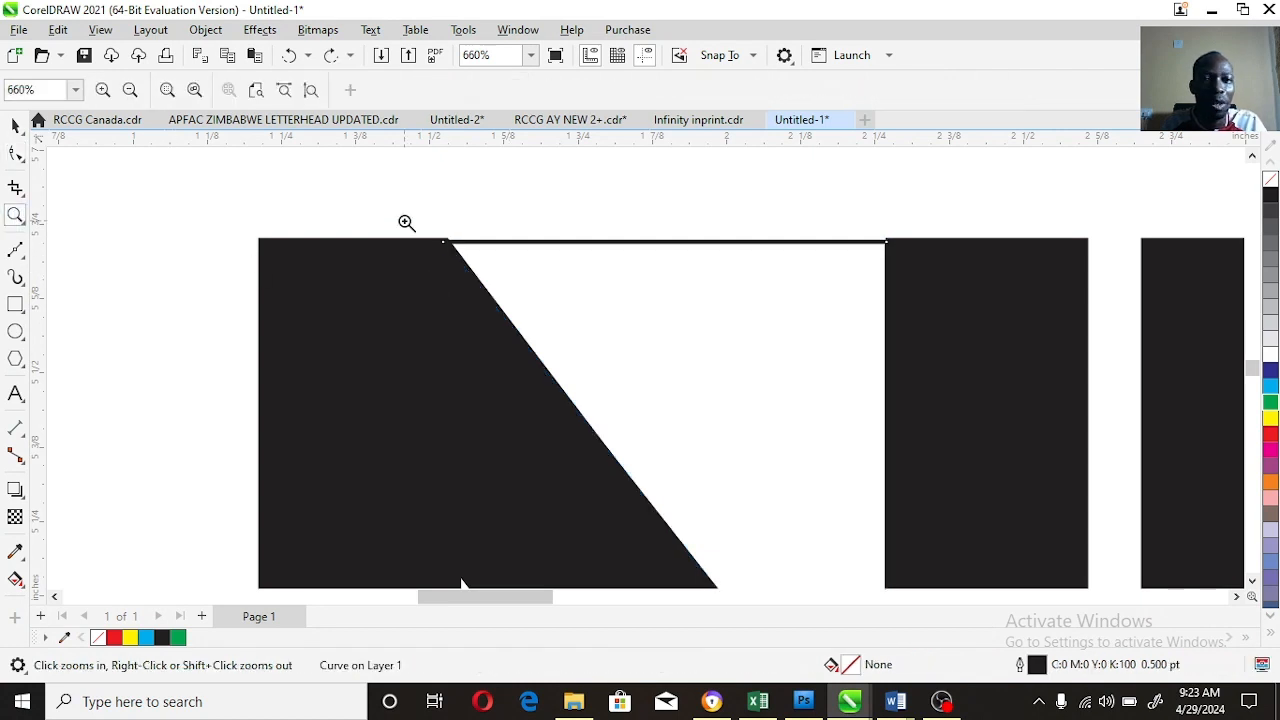
left_click_drag(406, 220, 562, 300)
key("F10")
left_click_drag(440, 276, 480, 276)
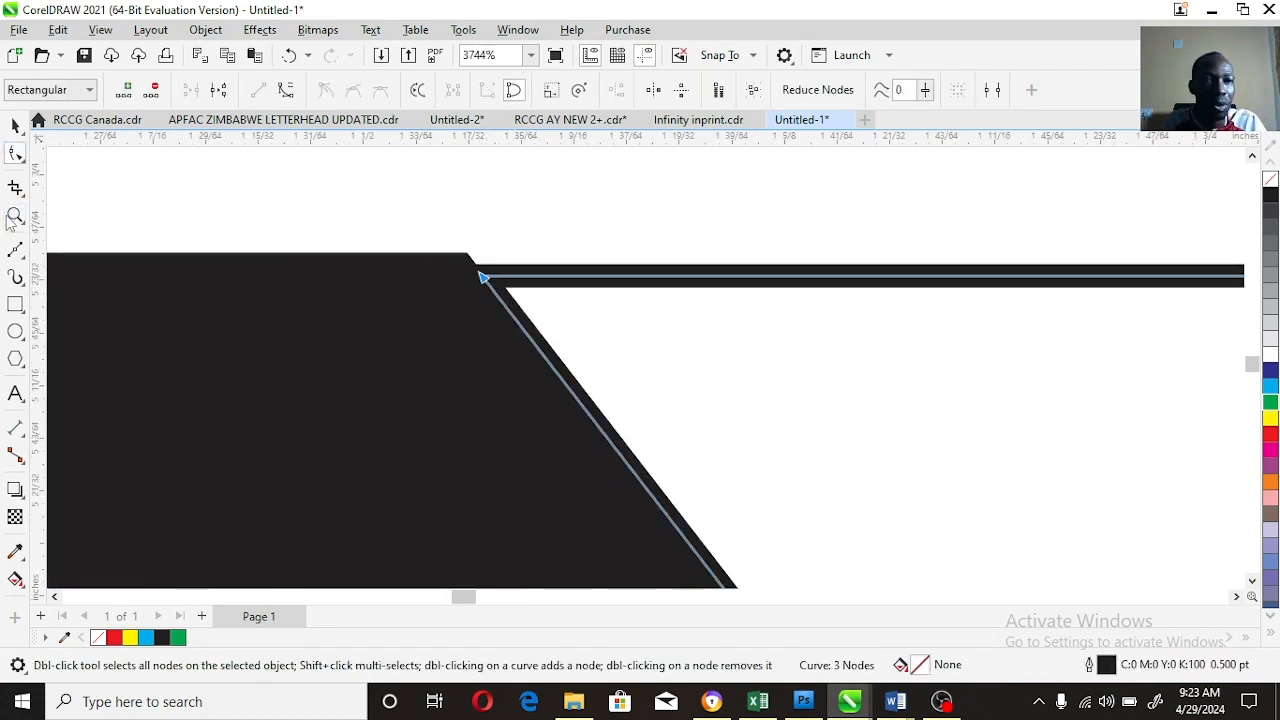
key("z")
scroll(694, 340, "down", 6)
scroll(531, 353, "up", 6)
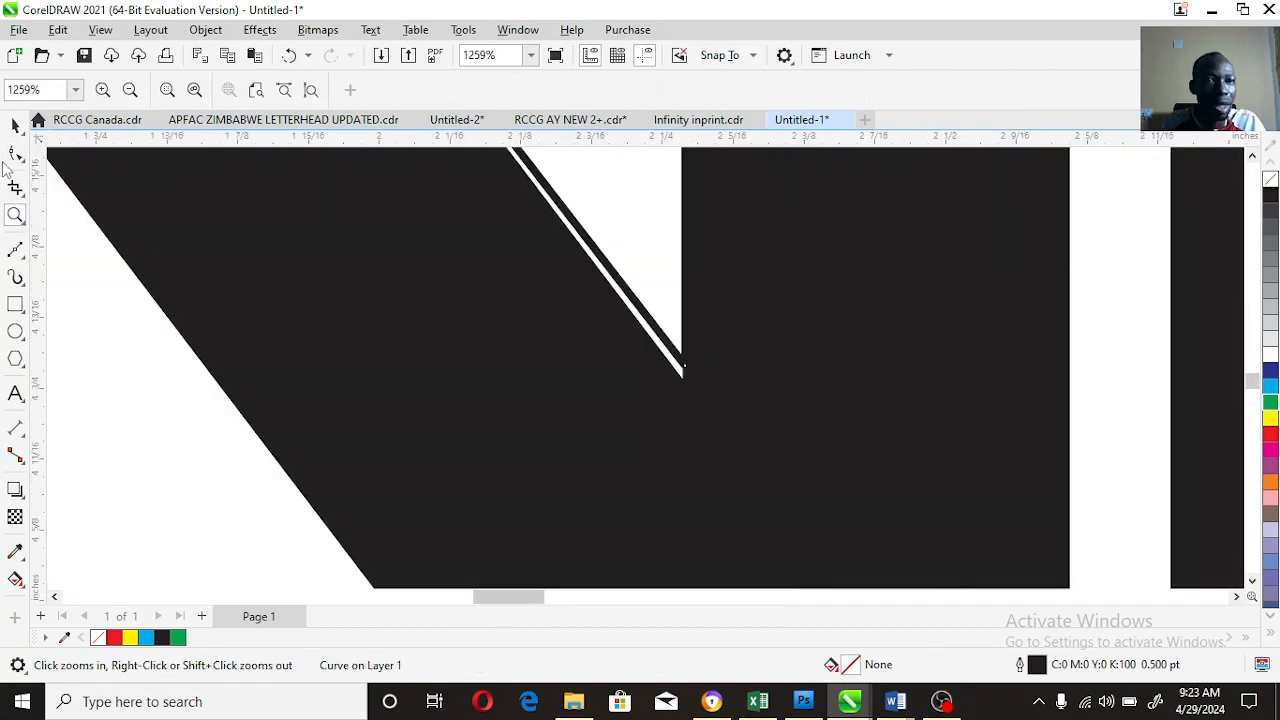
Step: Move the triangle's lowest node onto the tip of the N's upper notch
key("F10")
left_click_drag(686, 371, 681, 377)
key("z")
scroll(532, 354, "down", 6)
key("space")
left_click(505, 192)
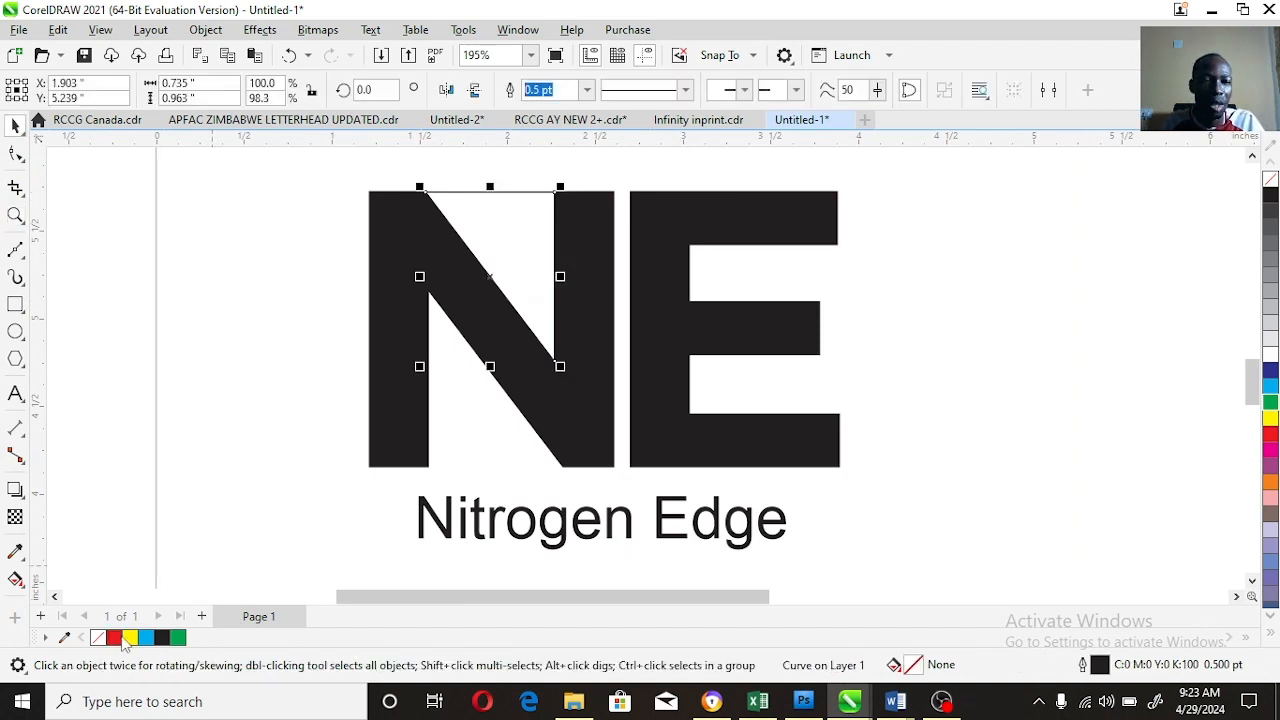
Step: Fill the triangle red without an outline and make a copy below it, flipped vertically and horizontally
left_click(114, 638)
right_click(98, 638)
left_click_drag(489, 187, 490, 538)
left_click(447, 92)
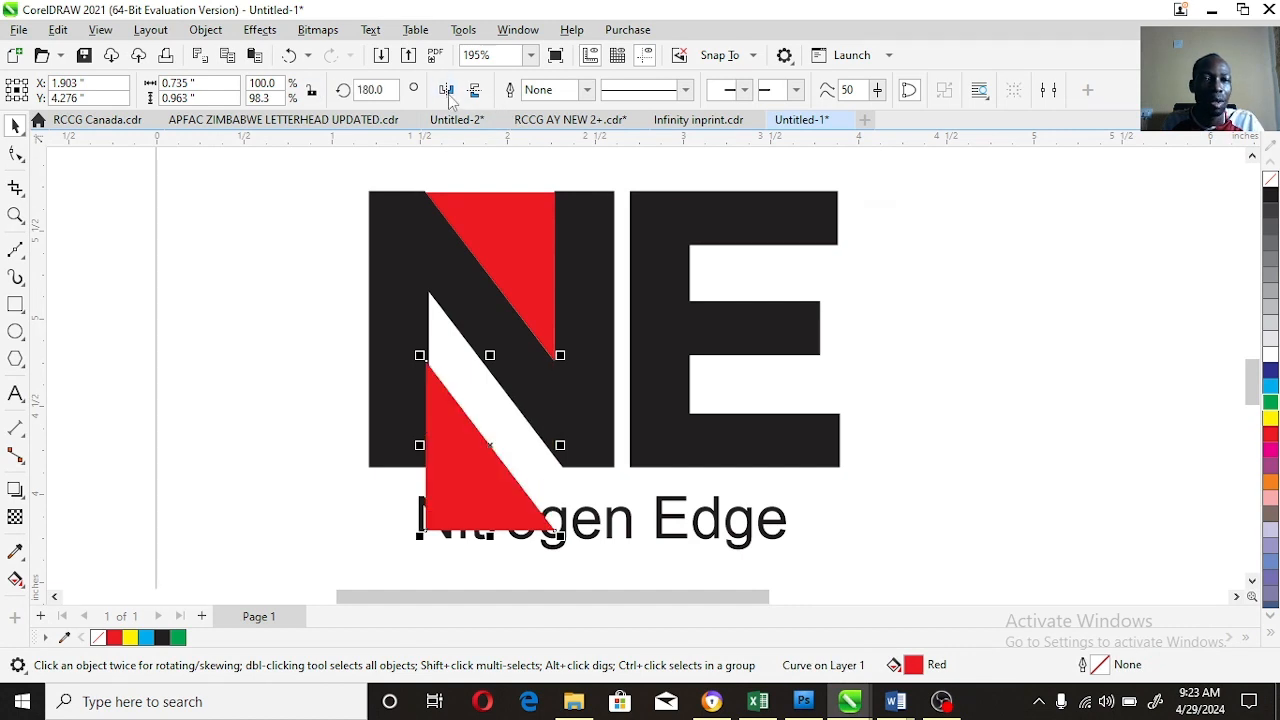
Step: Move the flipped triangle into the N's lower notch and enlarge it to about 0.76 by 1.0 in to fill the notch
left_click_drag(483, 466, 492, 403)
left_click(15, 215)
left_click_drag(286, 277, 620, 466)
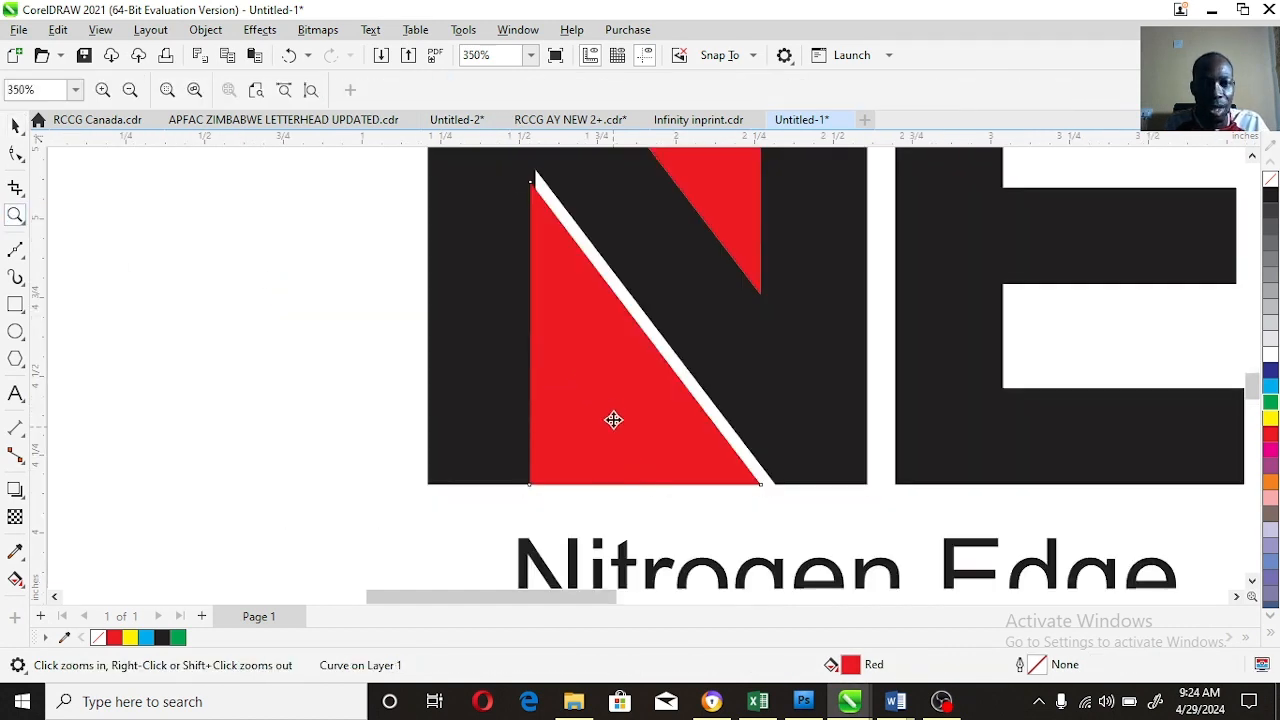
key("space")
left_click_drag(614, 393, 615, 390)
left_click_drag(770, 478, 778, 490)
key("Right")
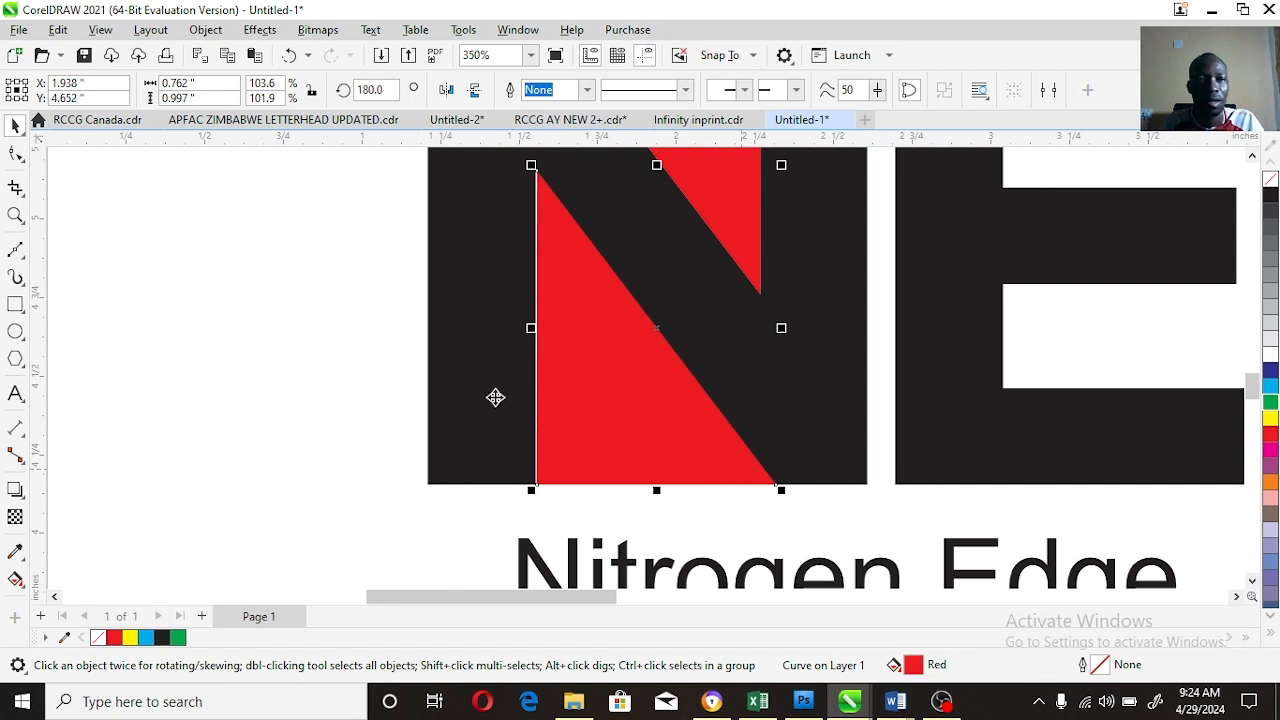
key("z")
scroll(652, 331, "down", 2)
key("space")
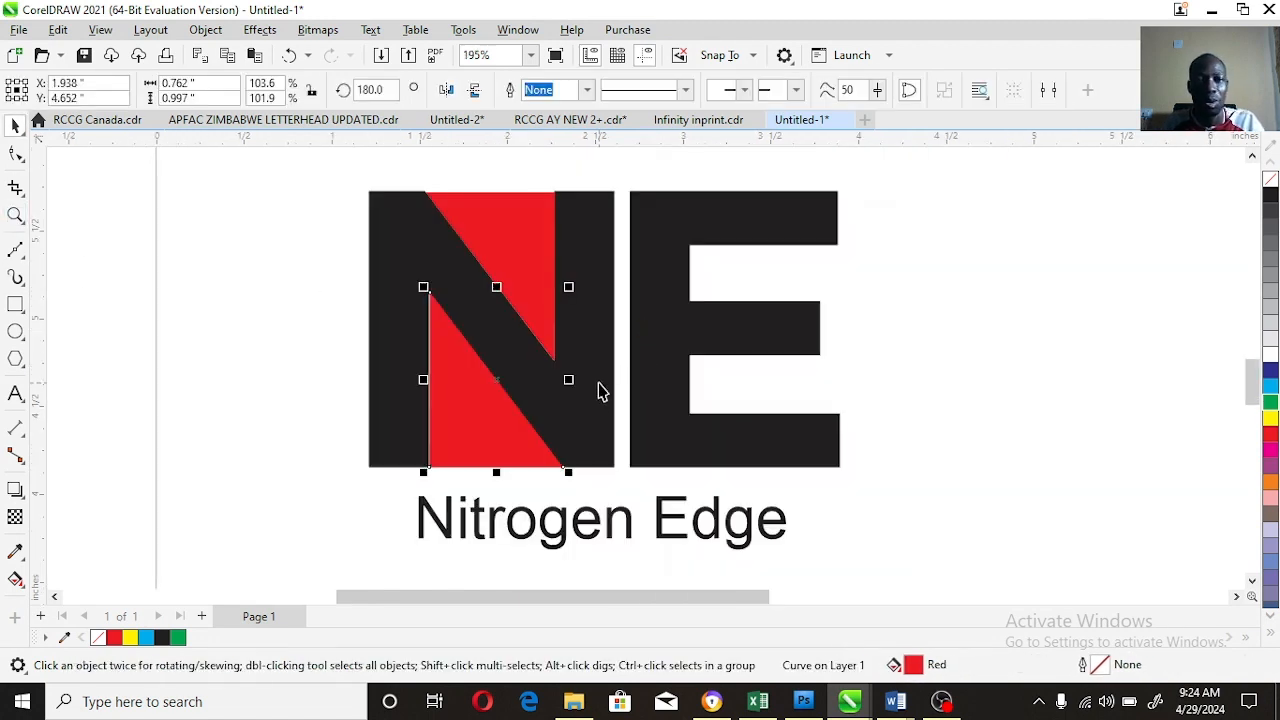
Step: Move the letter E left until it joins the N's right stem
left_click_drag(323, 166, 885, 468)
left_click(975, 425)
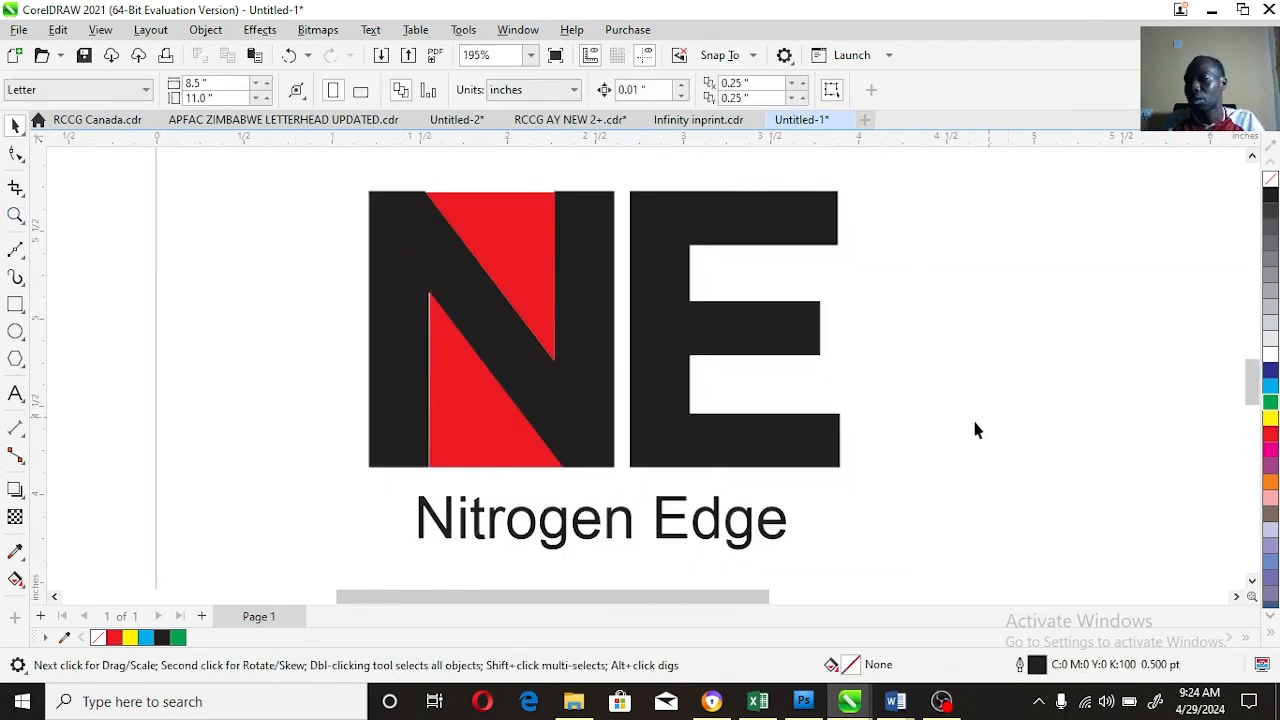
left_click_drag(795, 457, 775, 453)
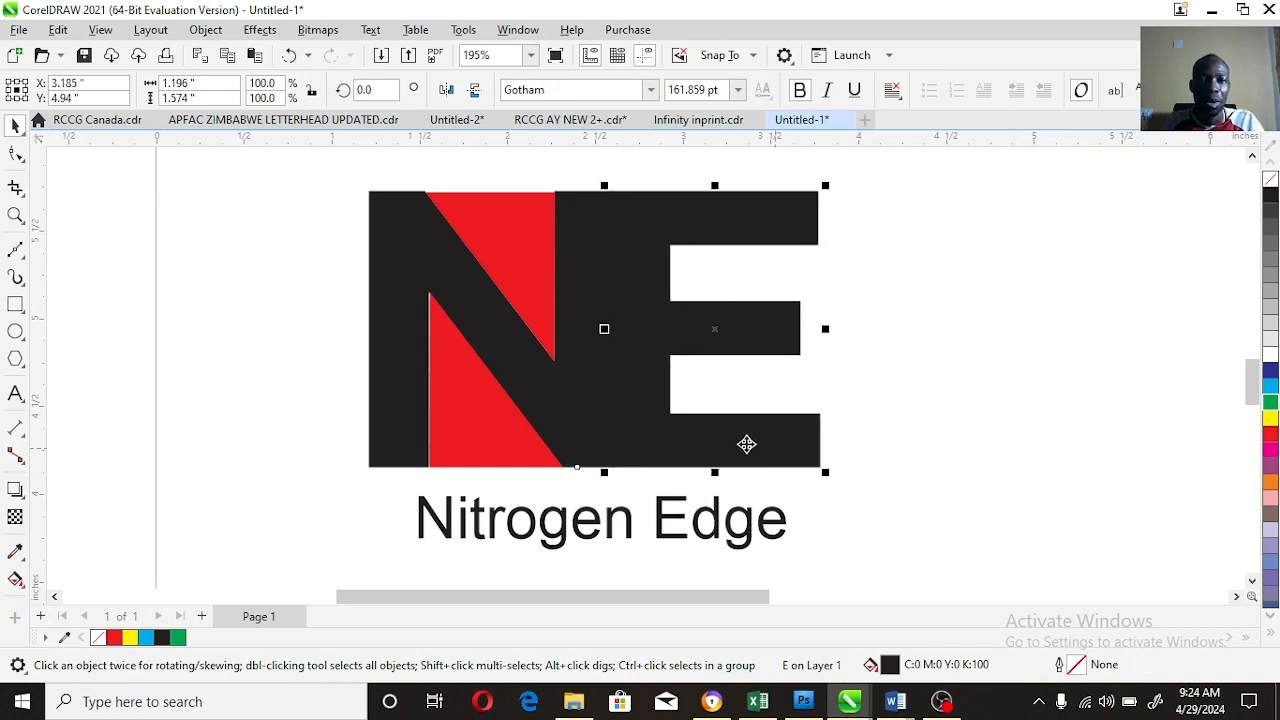
Step: Skew the N, the E and both red triangles together horizontally so they slant to the right
left_click_drag(315, 163, 894, 503)
left_click(680, 313)
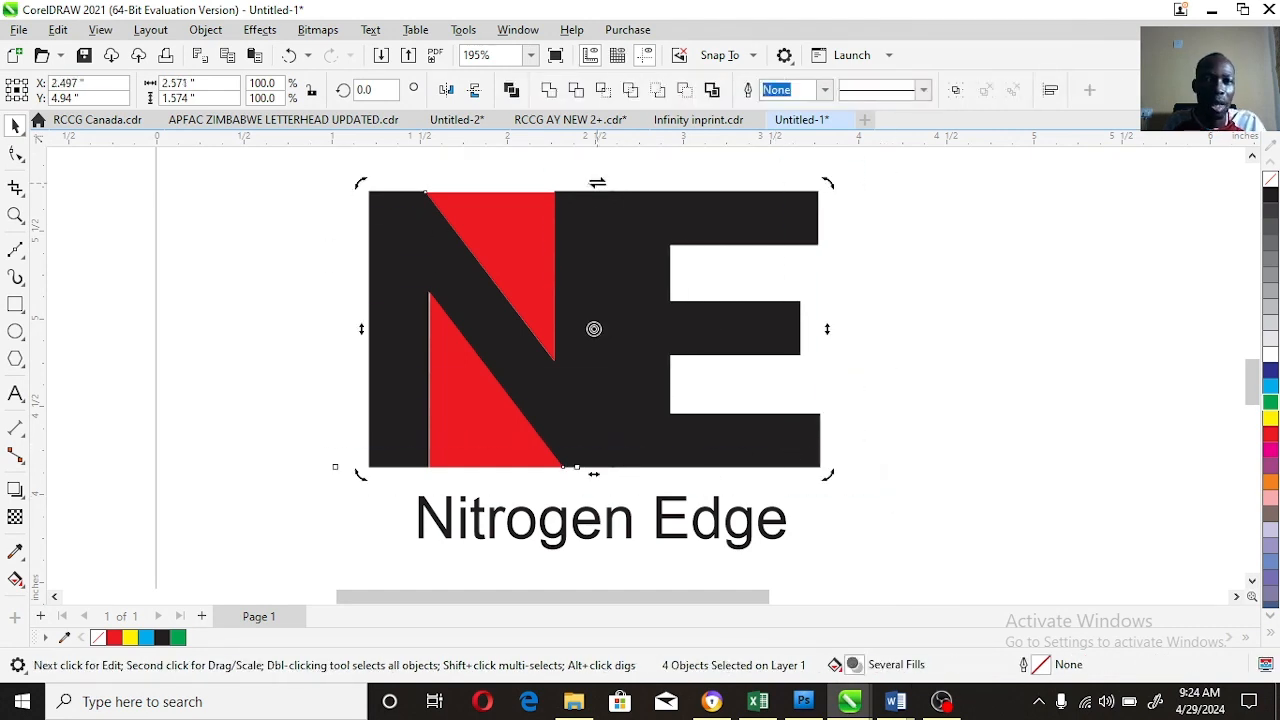
left_click_drag(597, 183, 672, 183)
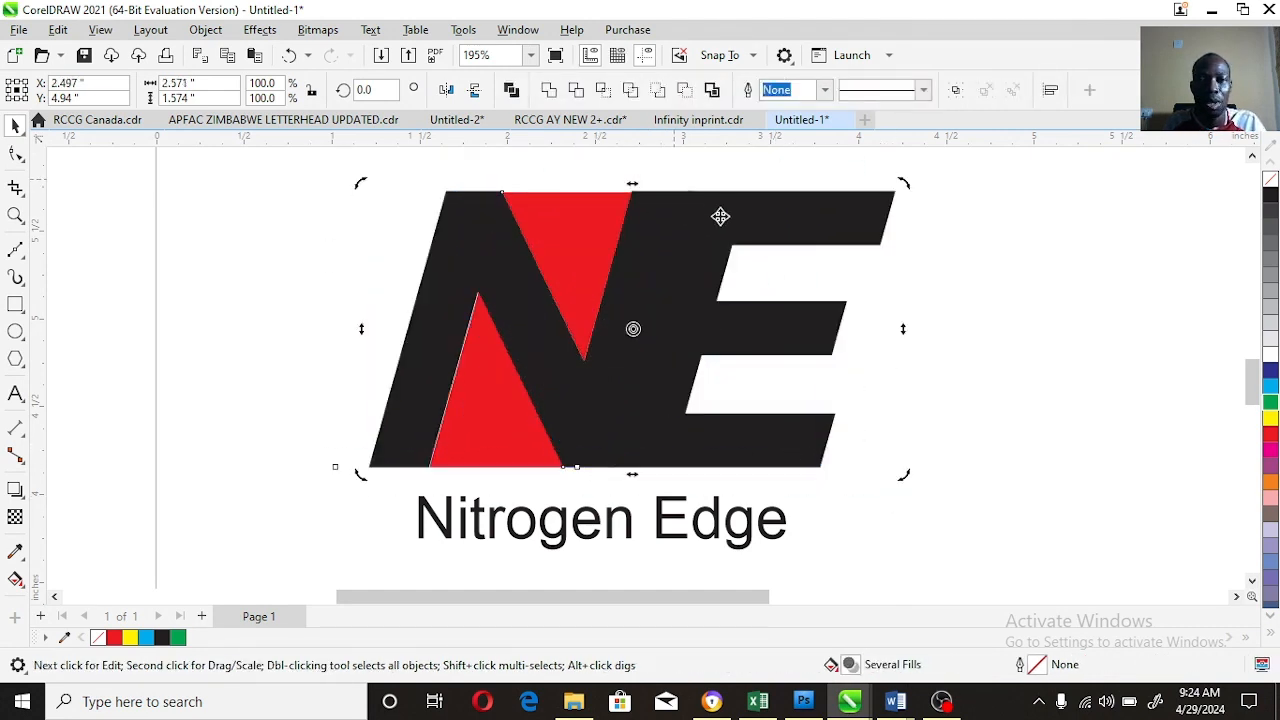
left_click(983, 338)
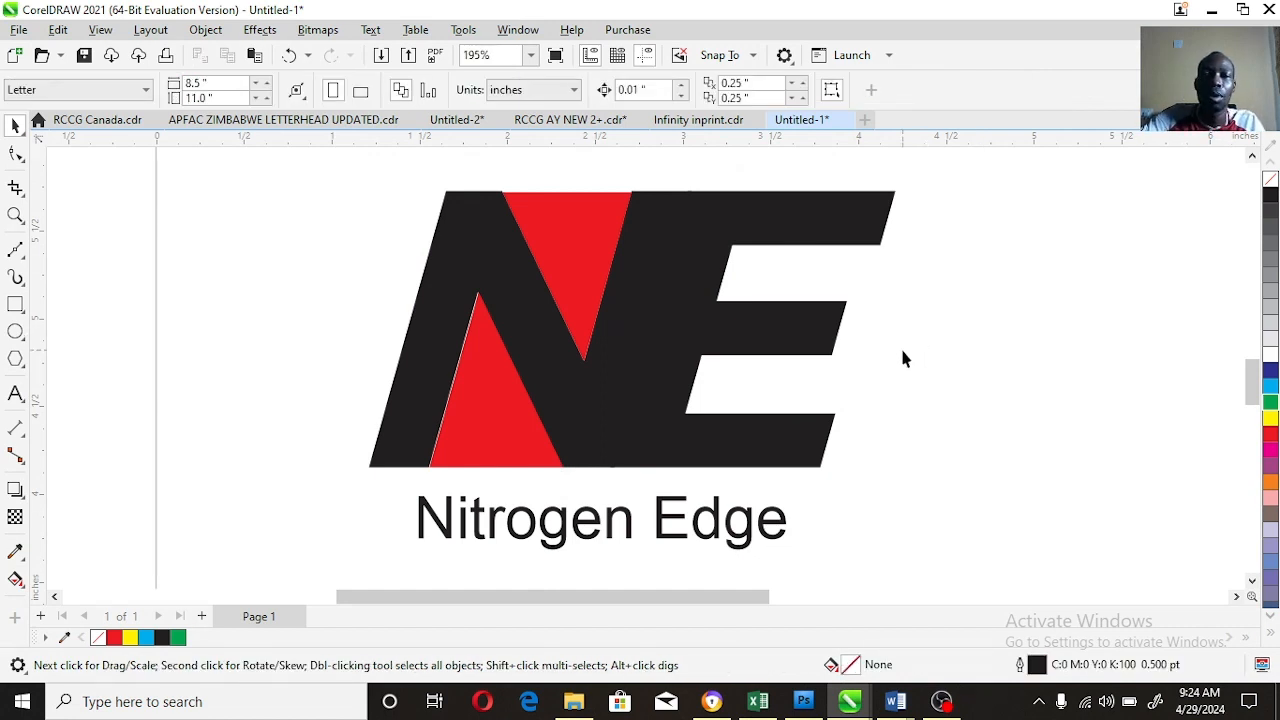
Step: Delete the black letter N, keeping the two red triangles and the E
left_click(814, 333)
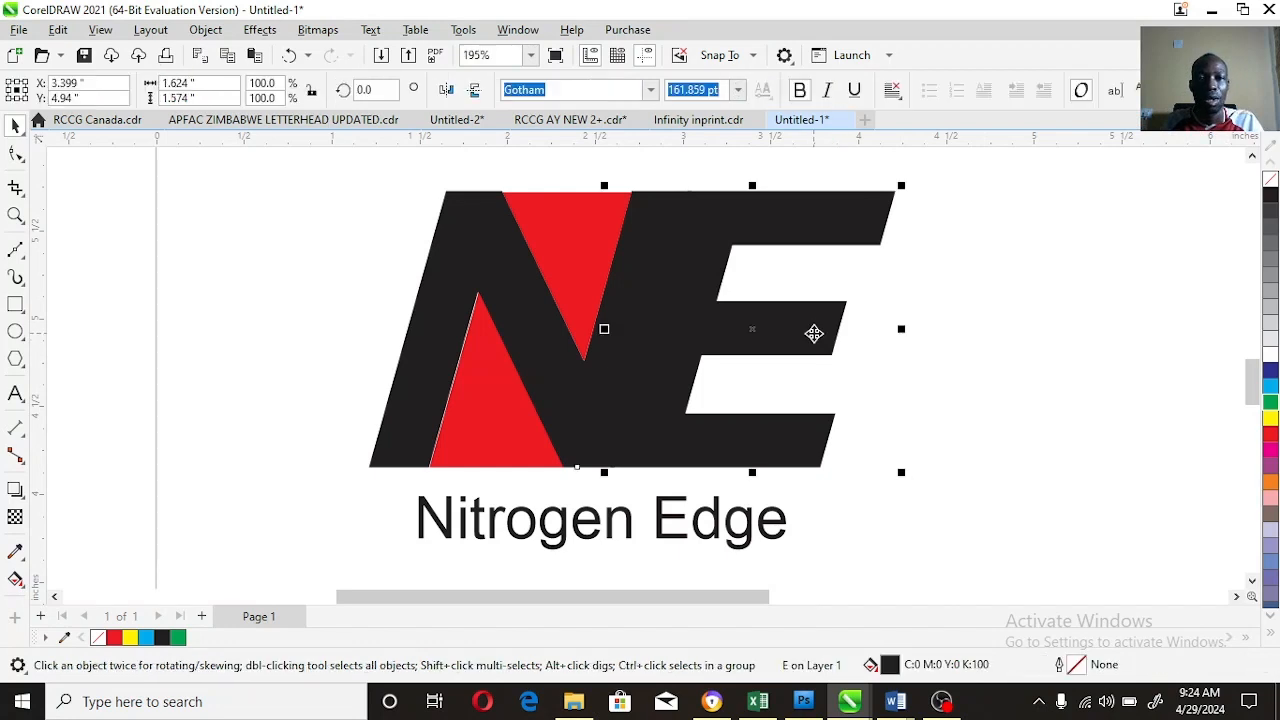
left_click(569, 385)
key("Delete")
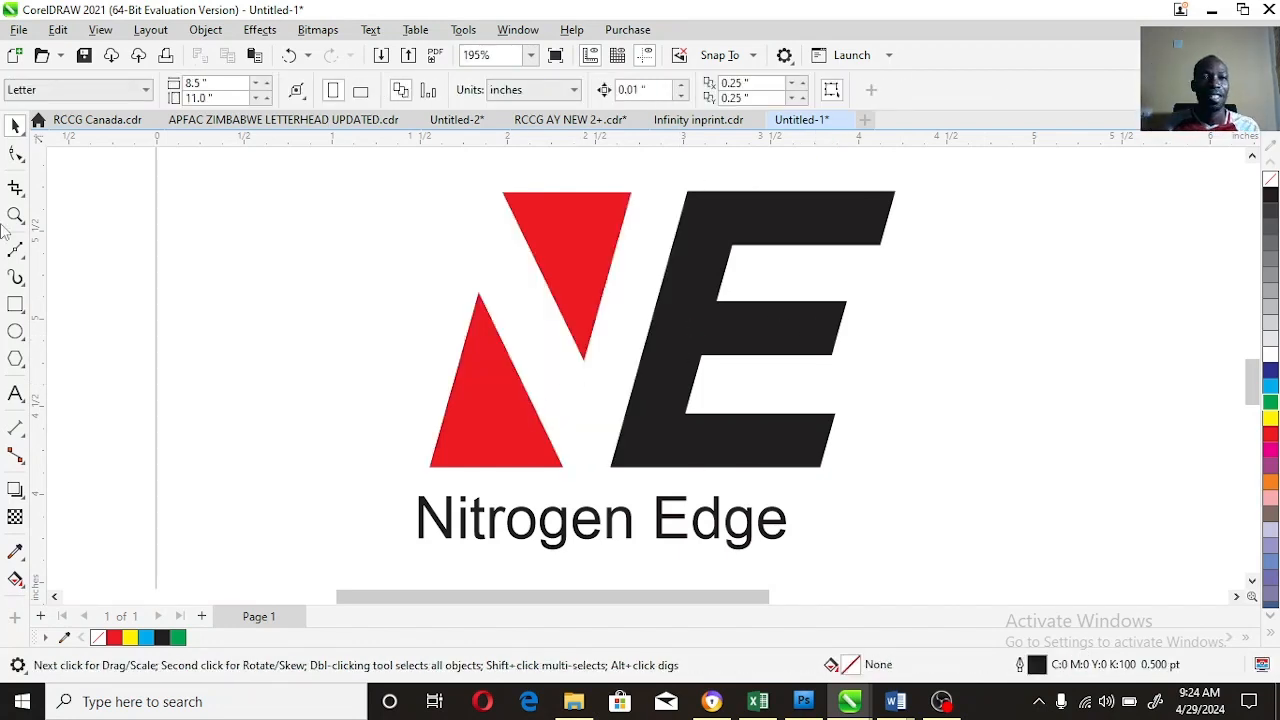
Step: Fill the slanted letter E with red
scroll(631, 281, "down", 2)
key("space")
left_click(745, 319)
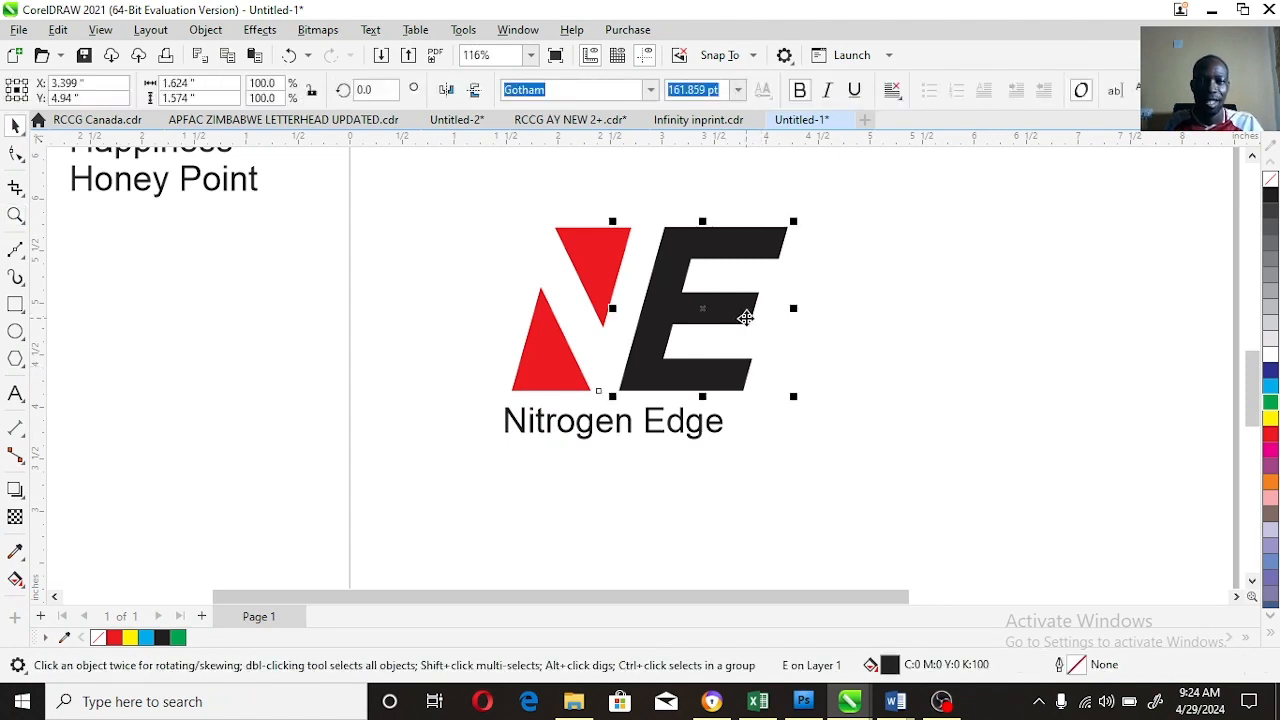
left_click(1268, 432)
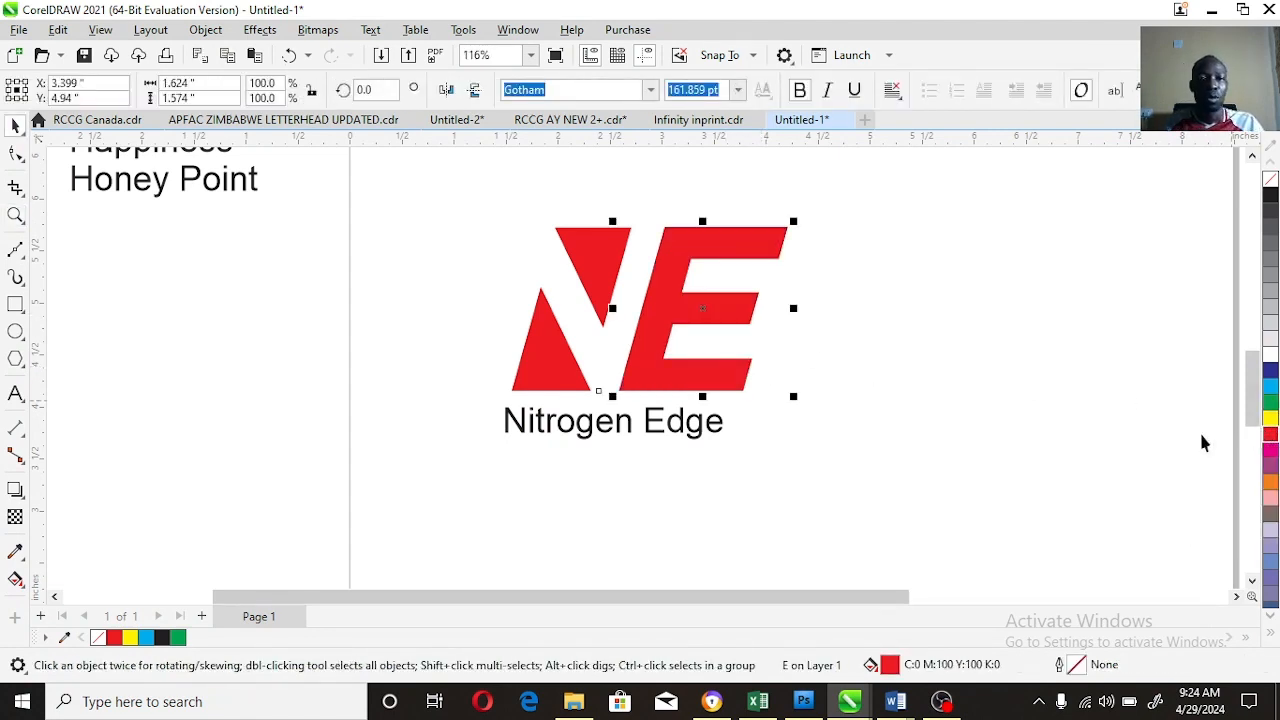
Step: Set the Nitrogen Edge text in Gotham bold italic and move it slightly up and left beneath the monogram
left_click(690, 432)
left_click(650, 89)
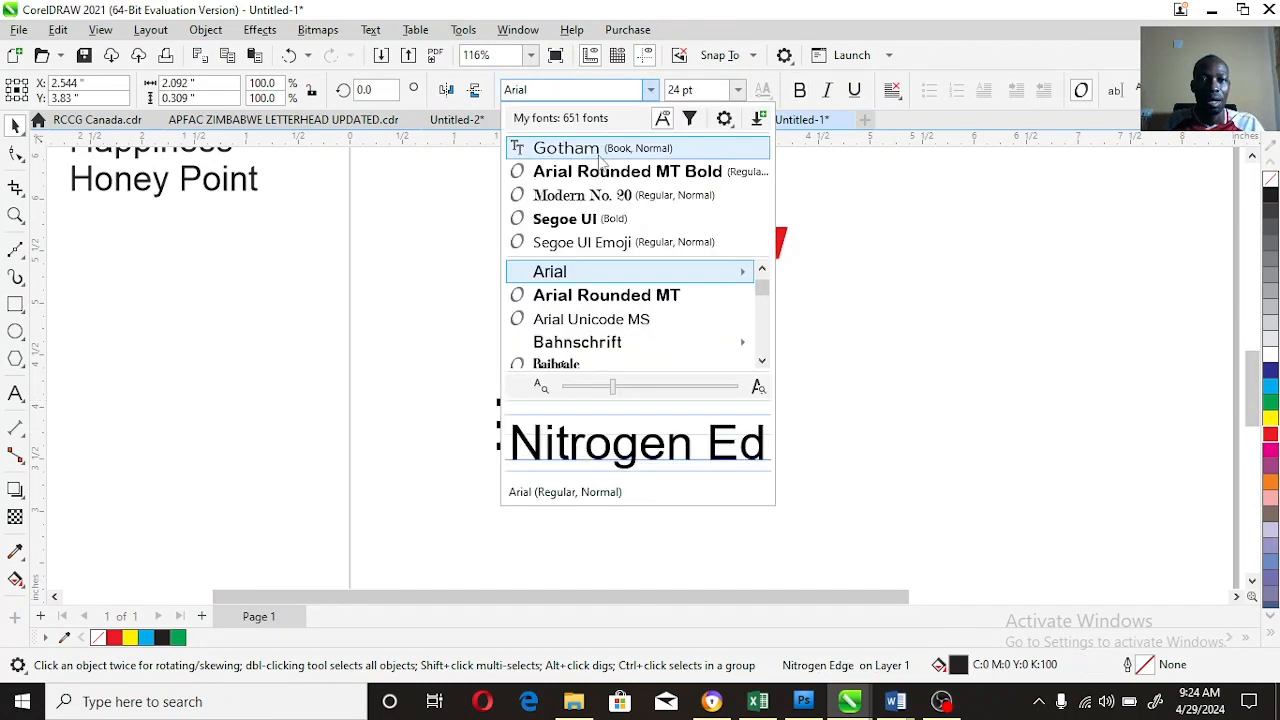
left_click(600, 149)
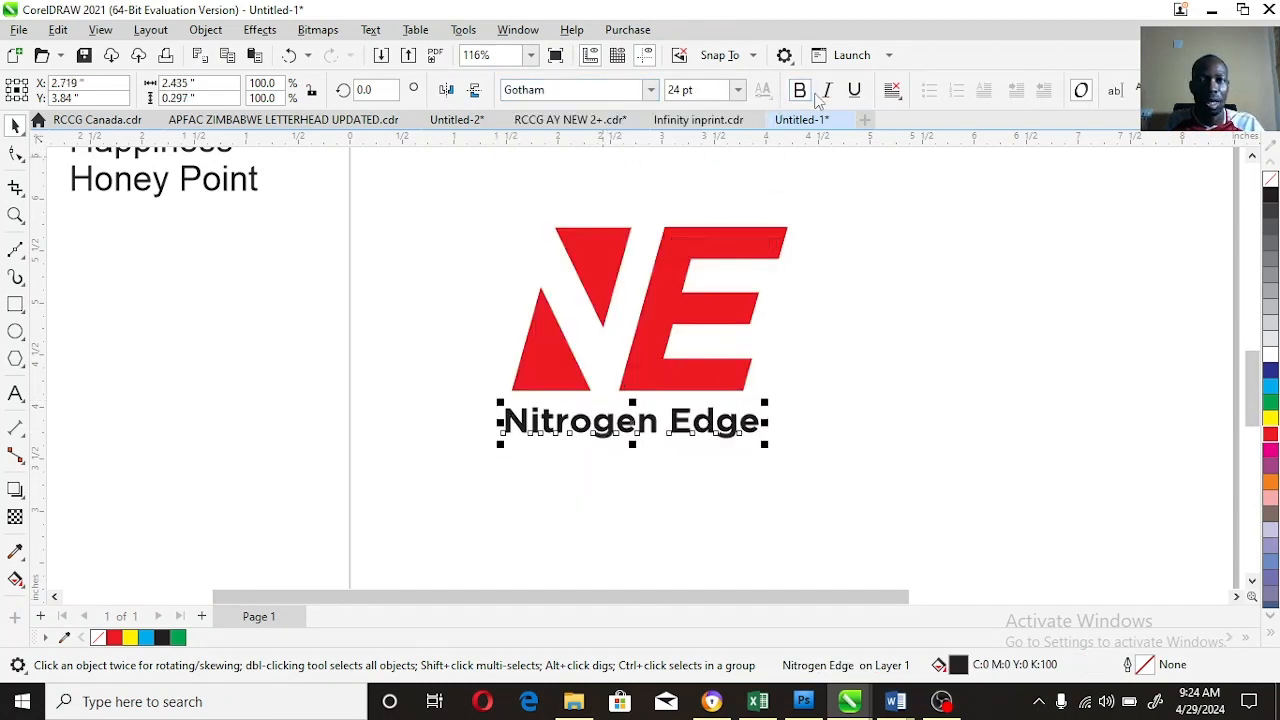
left_click(826, 90)
mouse_move(748, 422)
left_mouse_down()
mouse_move(743, 407)
mouse_move(737, 420)
left_mouse_up()
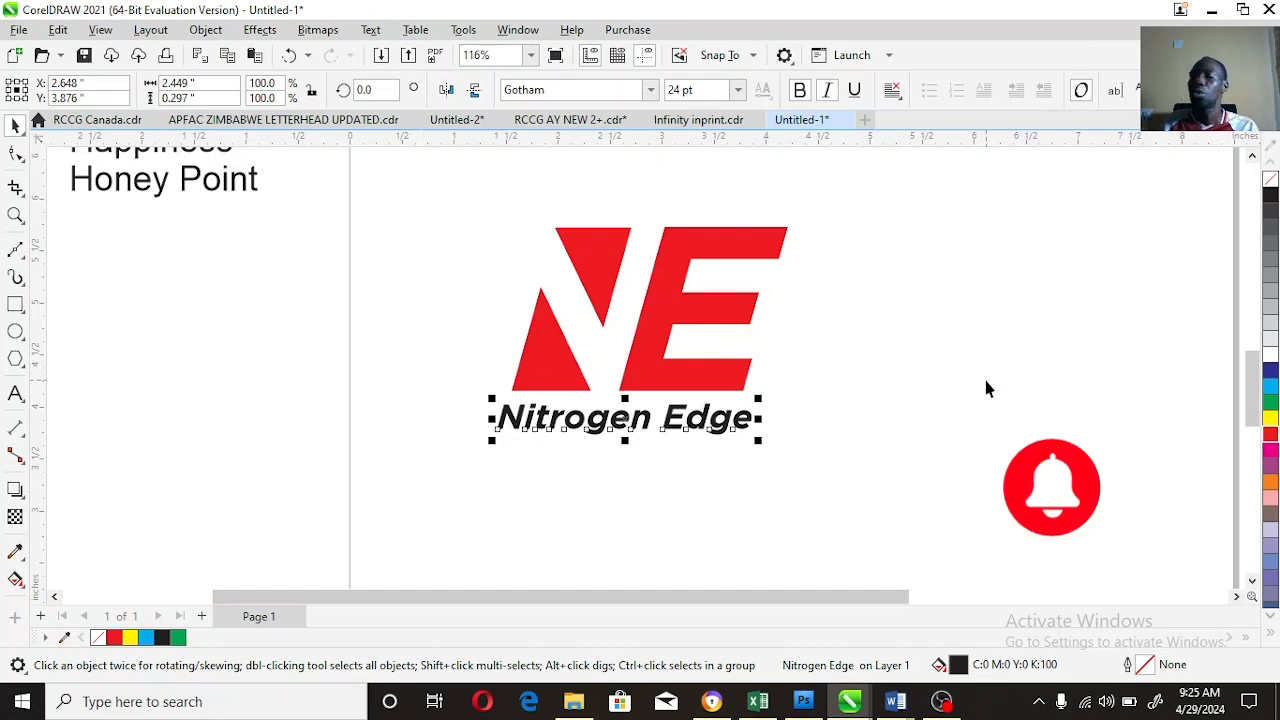
Step: Place a copy of the name Eden beside the NE logo, enlarged to about 70 pt, and change its text to ED
key("F3")
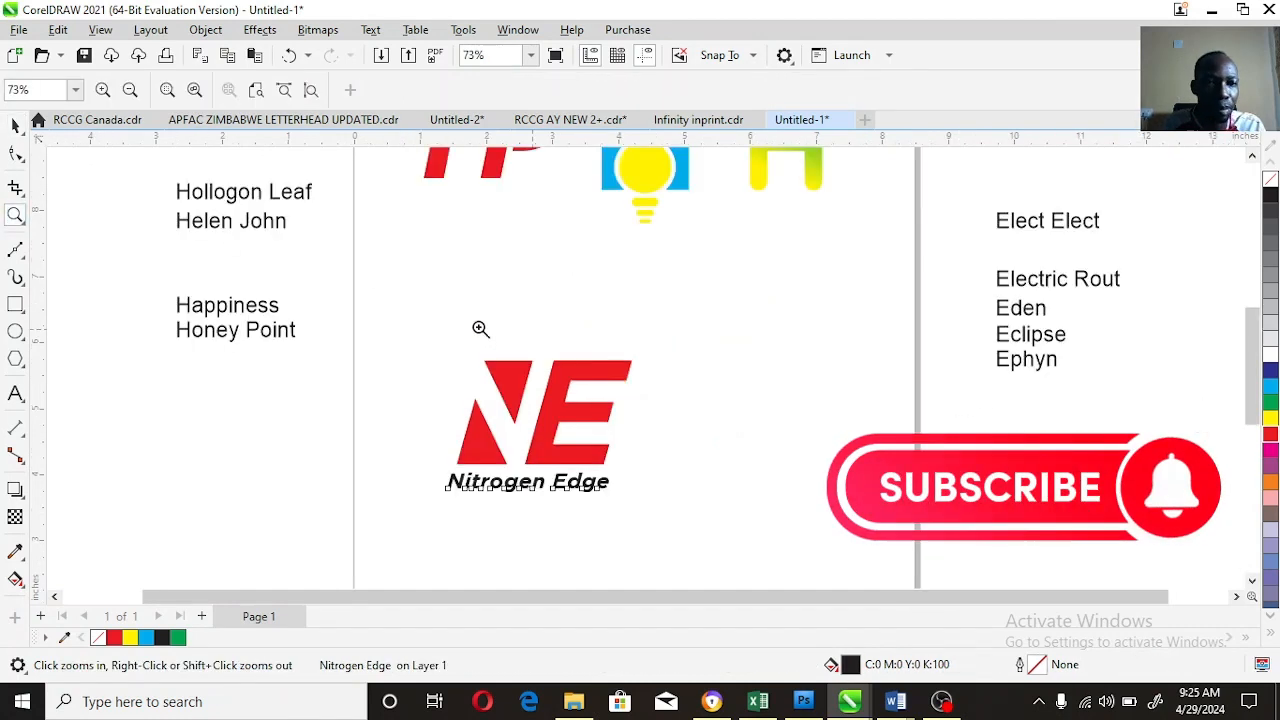
key("space")
left_click_drag(1020, 308, 863, 365)
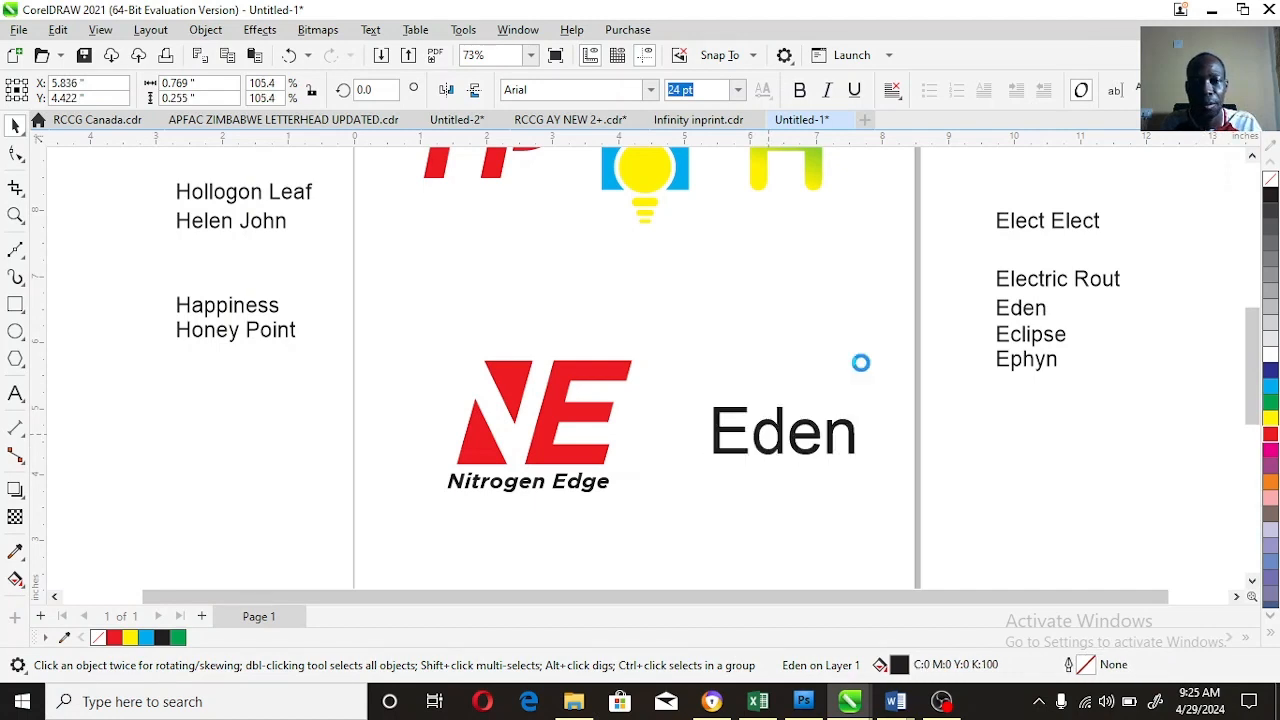
left_click(15, 393)
left_click_drag(751, 432, 951, 448)
type("D")
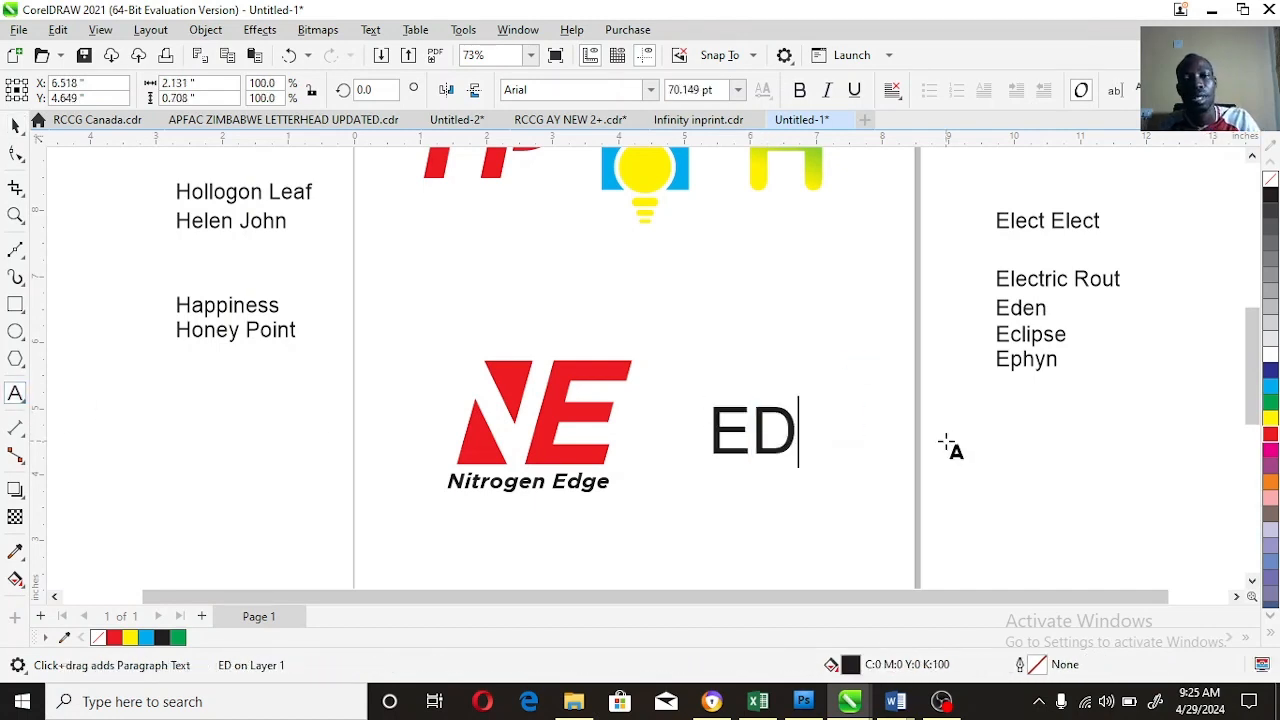
key("Escape")
Step: Set the ED text in bold Gotham and enlarge it to about 179 pt beside the NE logo
left_click(650, 89)
left_click(580, 143)
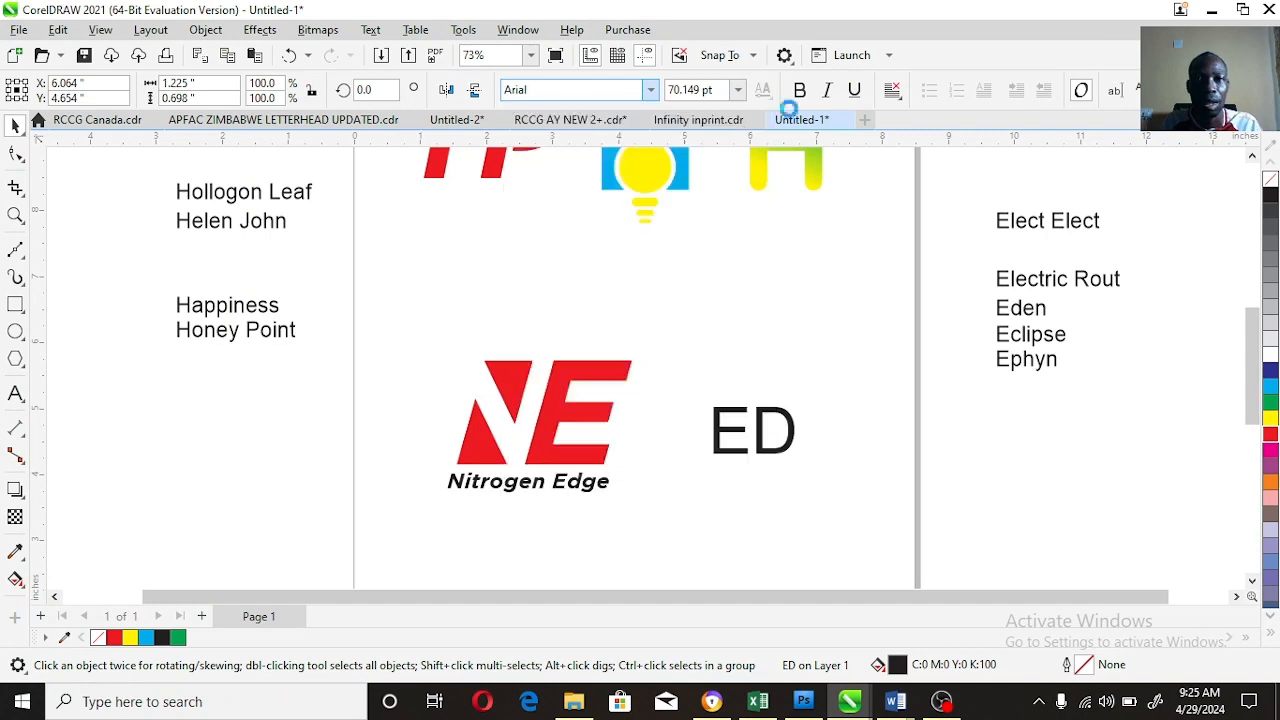
left_click(800, 94)
left_click_drag(877, 339, 803, 403)
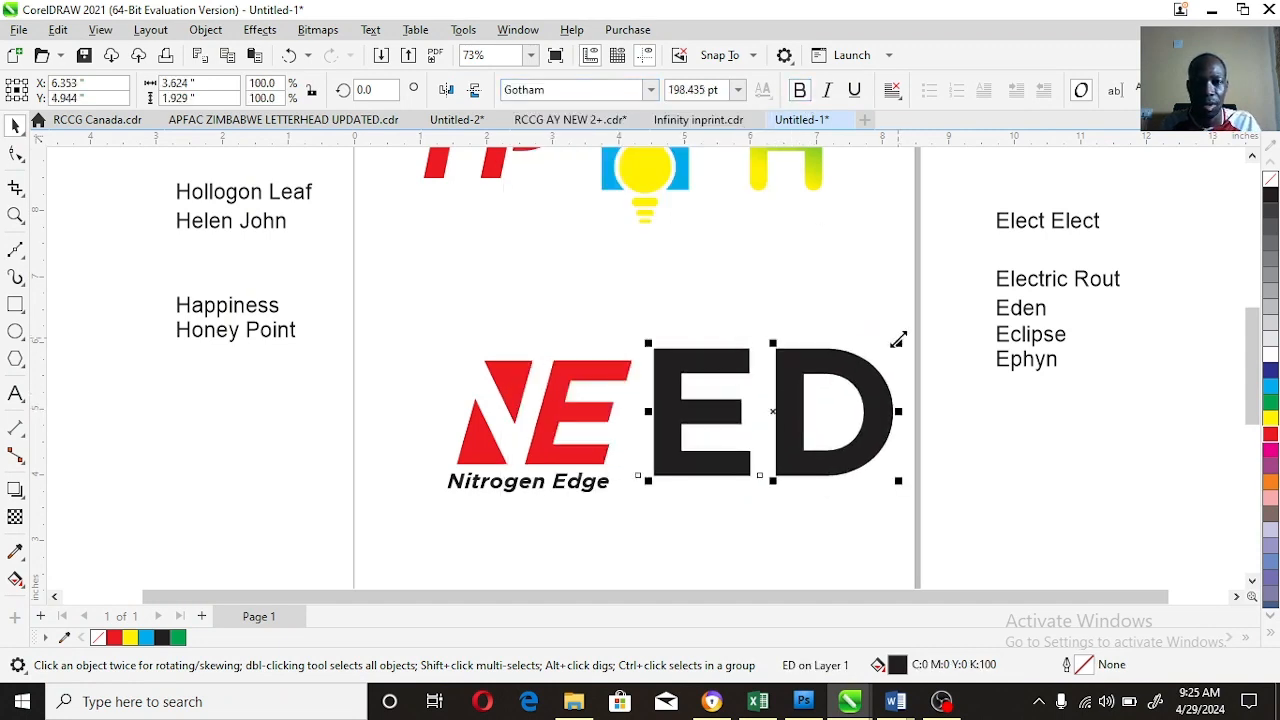
left_click_drag(898, 340, 879, 352)
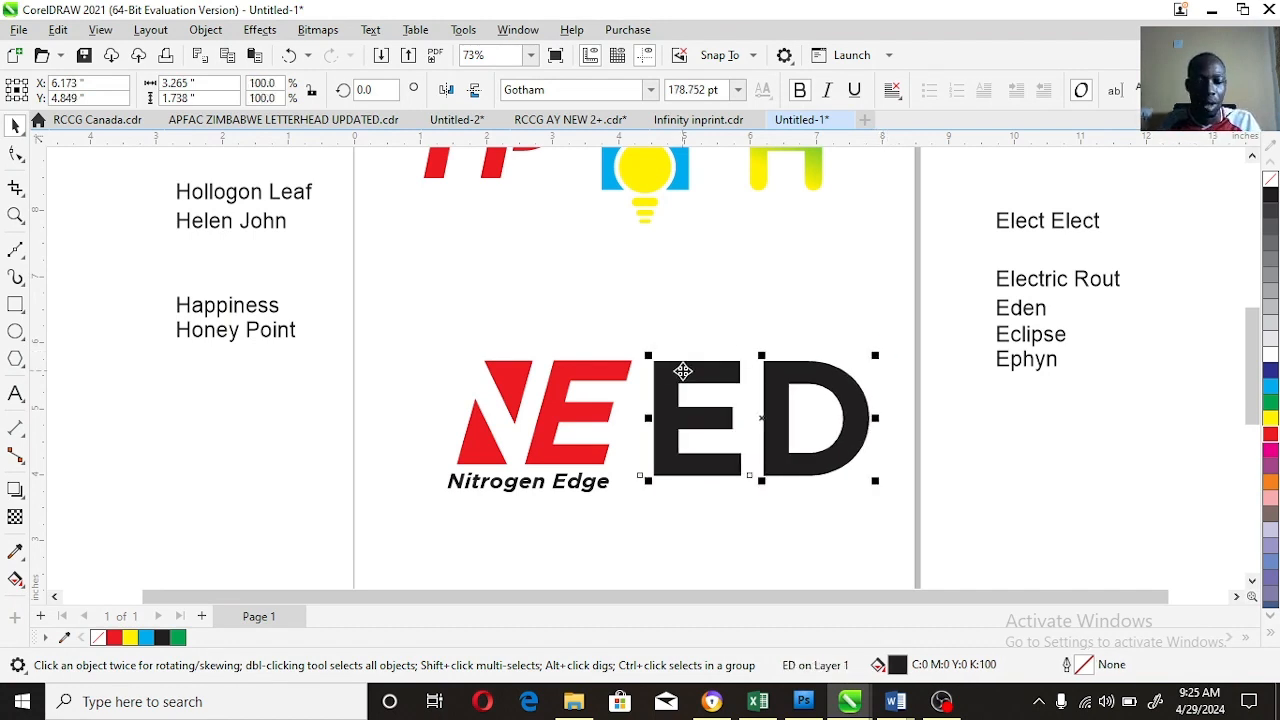
Step: Break ED apart into separate letters and move the D left until its stem overlaps the E's arms
left_click(682, 371)
left_click_drag(771, 414, 735, 408)
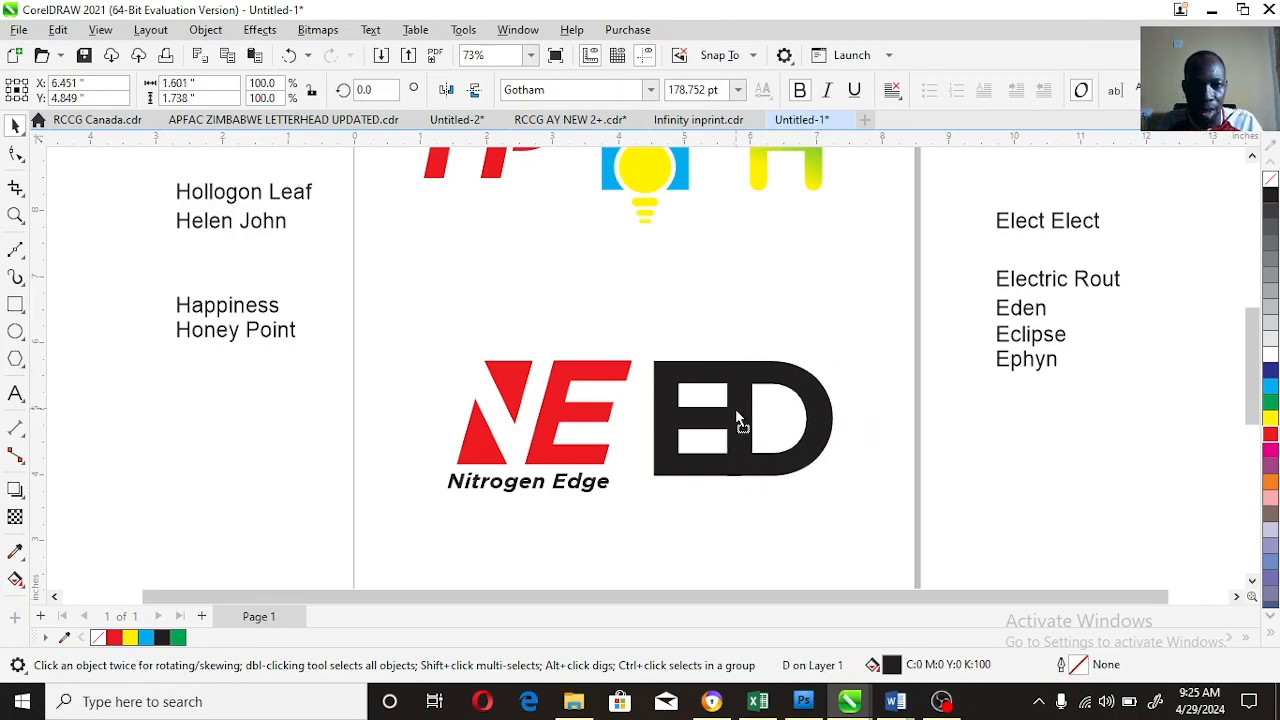
left_click(708, 381)
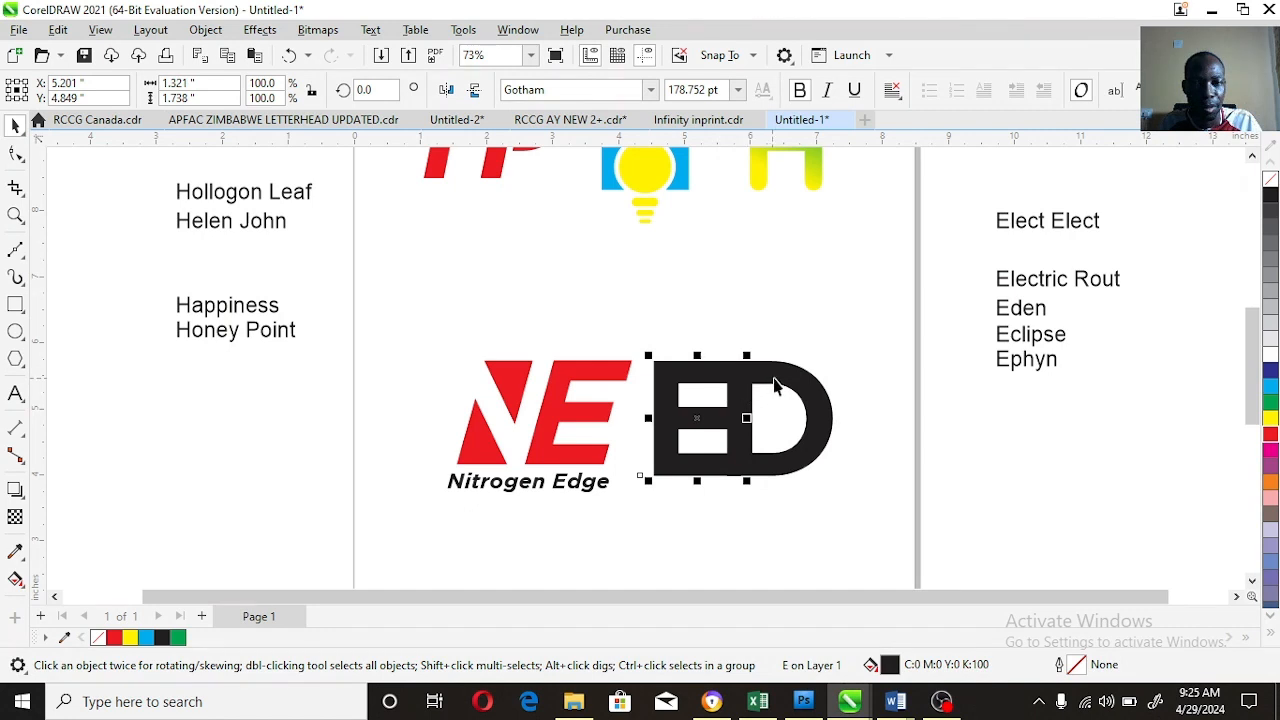
left_click_drag(786, 377, 756, 395)
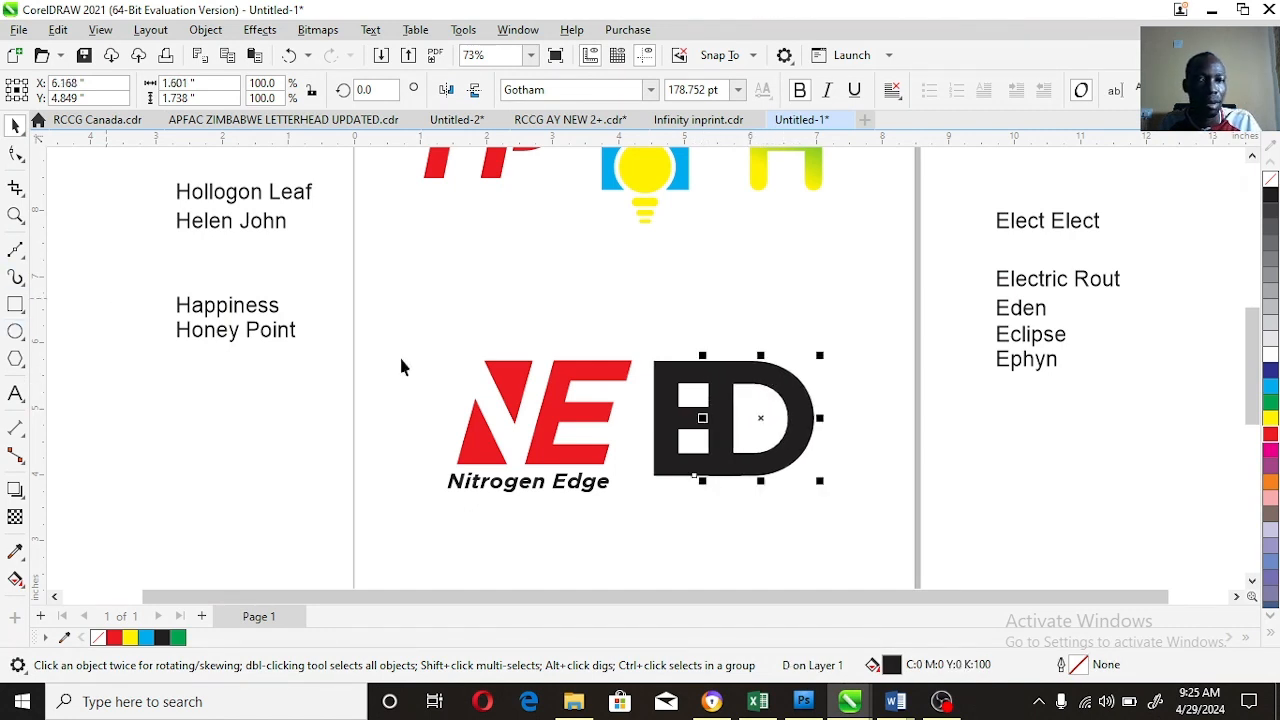
Step: Trim the E with the overlapping D
left_click(694, 366, "shift")
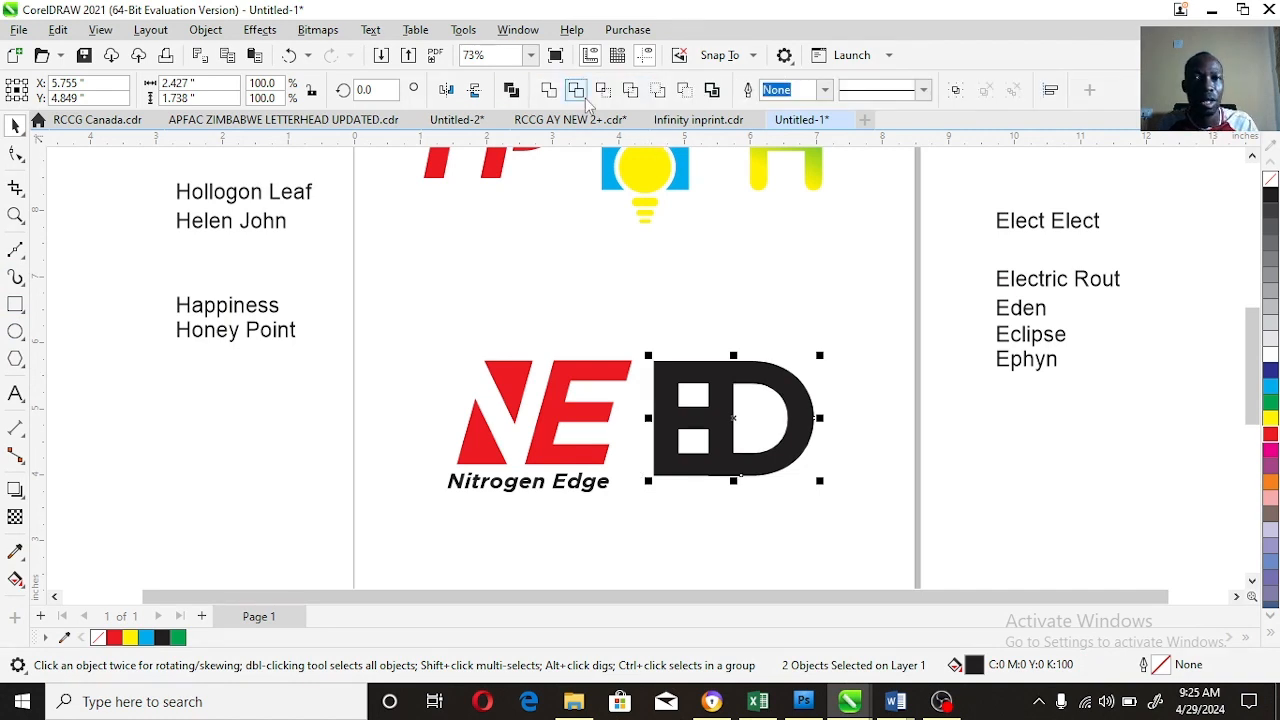
left_click(582, 96)
left_click(843, 284)
Step: Try slanting the trimmed E and the D together to the right, and undo the skew
left_click(769, 373)
left_click(687, 377, "shift")
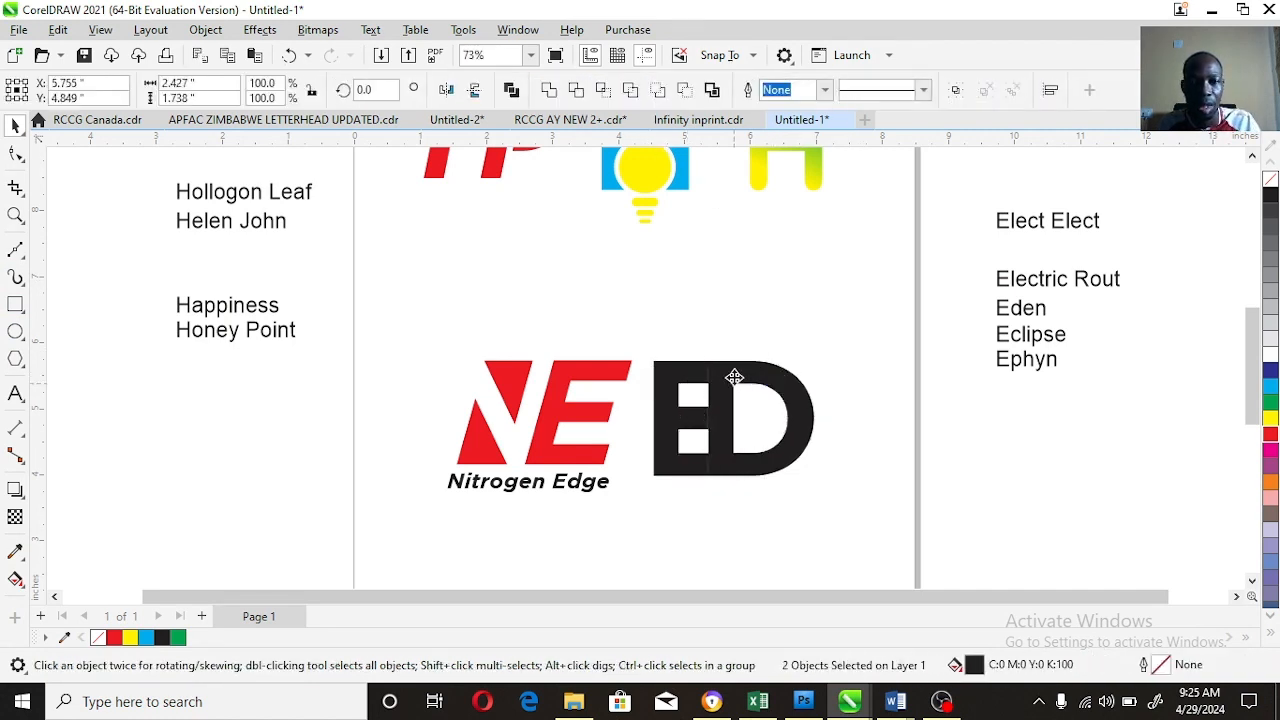
left_click(734, 376)
left_click_drag(743, 353, 774, 352)
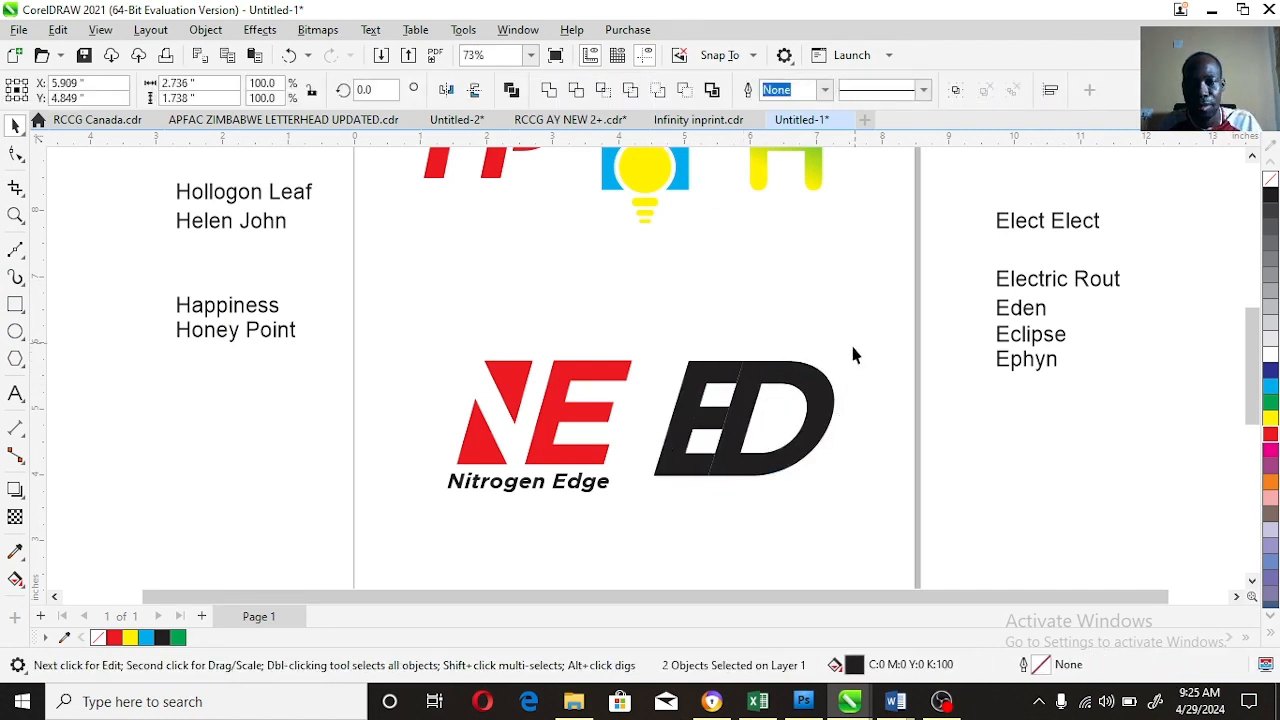
key("ctrl+z")
Step: Move the D slightly right of the E and extend the E's middle arm into the D, making the E about 1.51 in wide
left_click(826, 392)
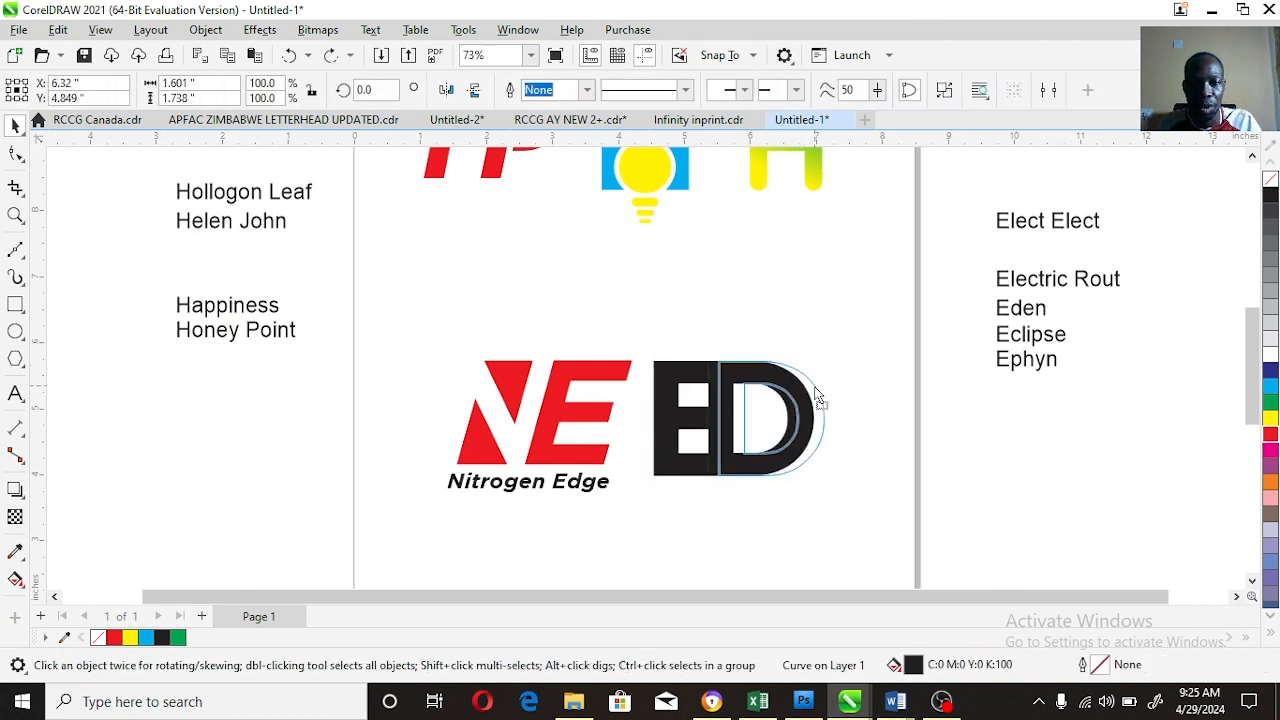
left_click(868, 385)
left_click(685, 424)
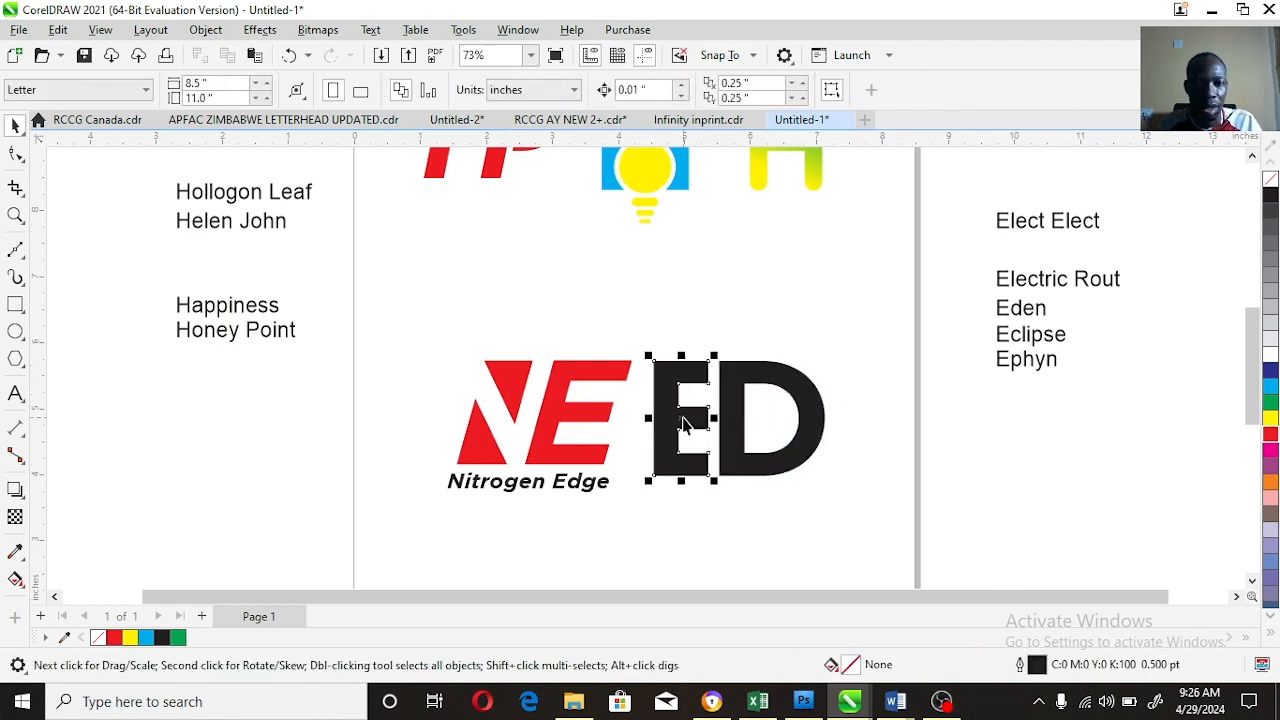
key("F10")
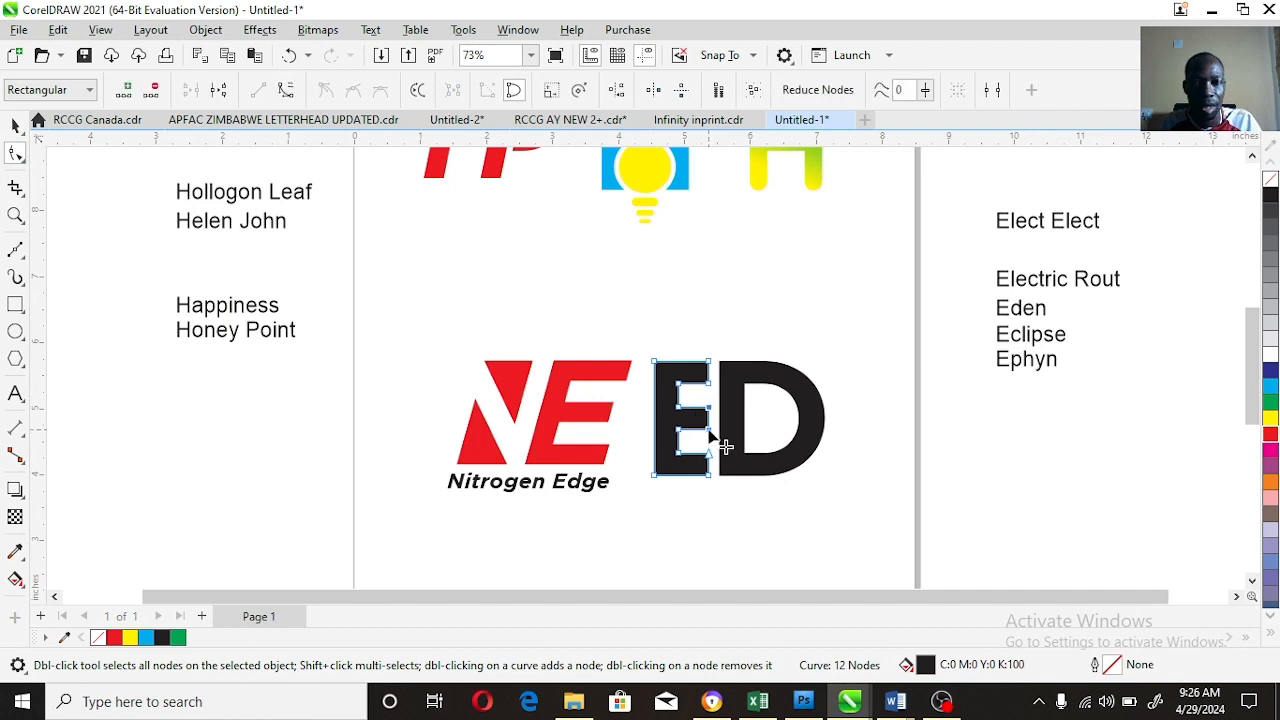
left_click_drag(709, 431, 797, 427)
key("space")
Step: Move the D slightly left to narrow the gap between it and the E
left_click(811, 437)
left_click(812, 432)
left_click(885, 448)
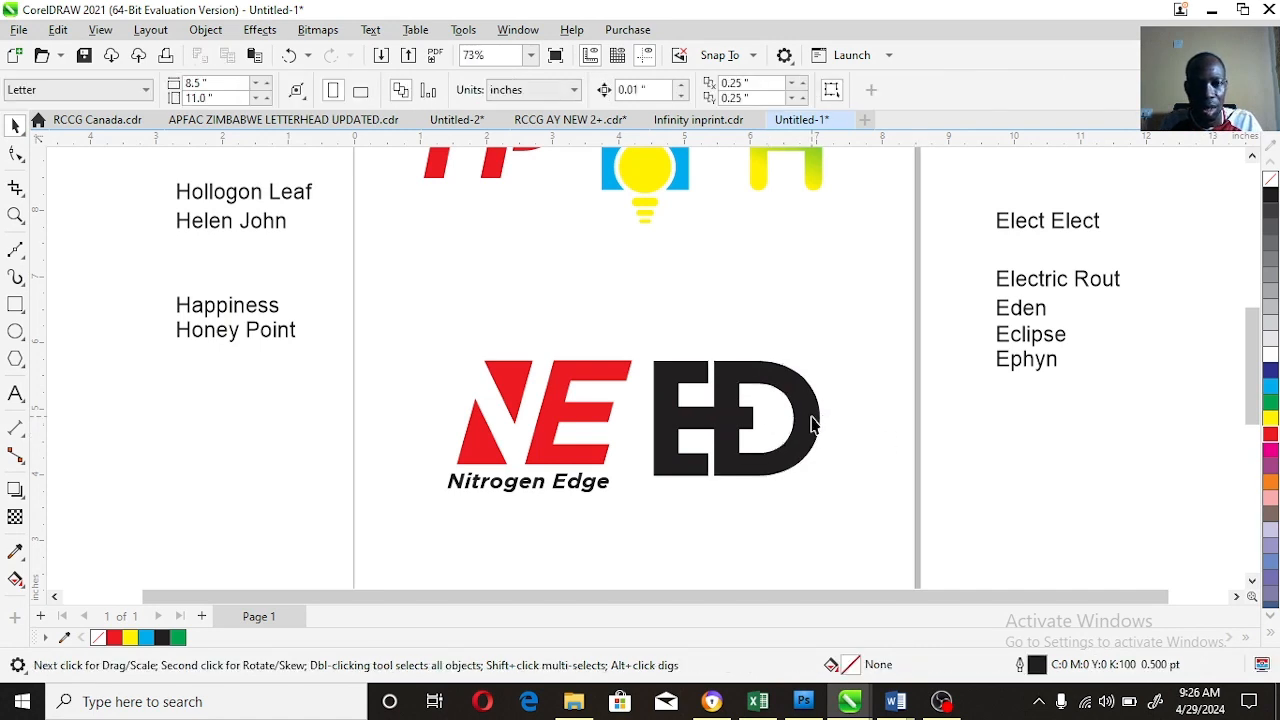
Step: Try to trim the overlap between the D and the E's extended middle arm
left_click(671, 417)
left_click(671, 417, "shift")
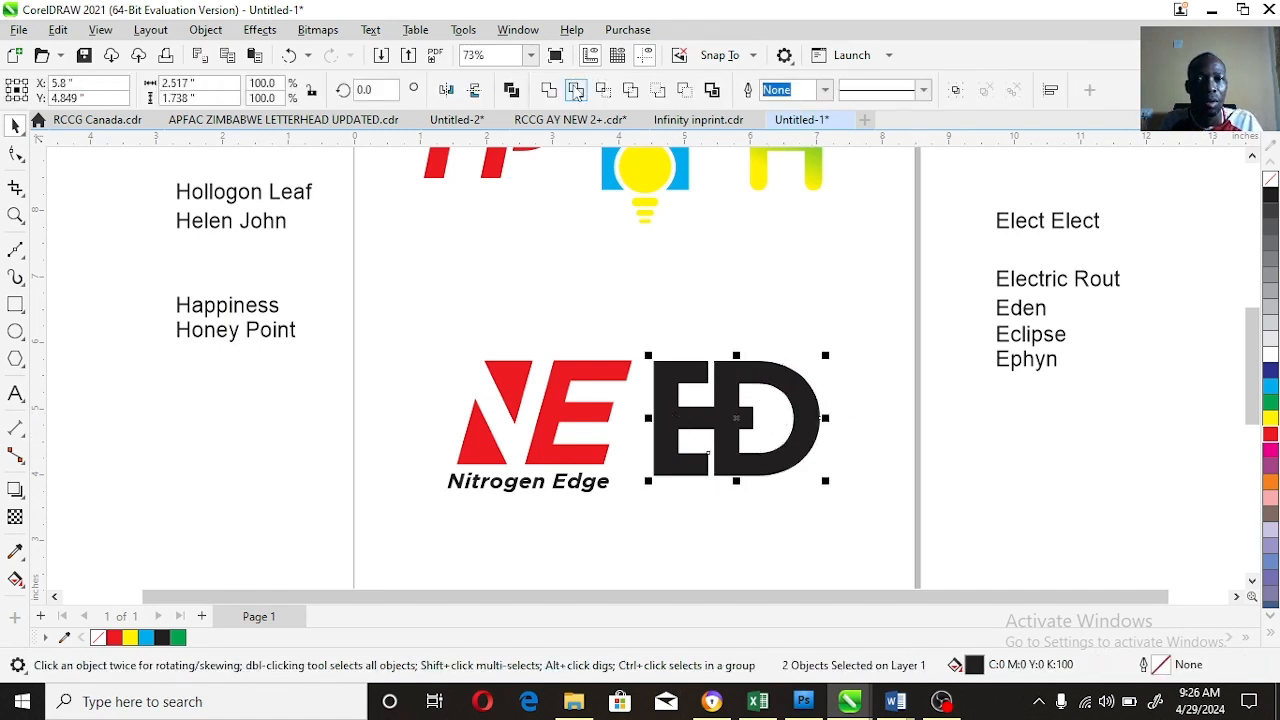
left_click(831, 343)
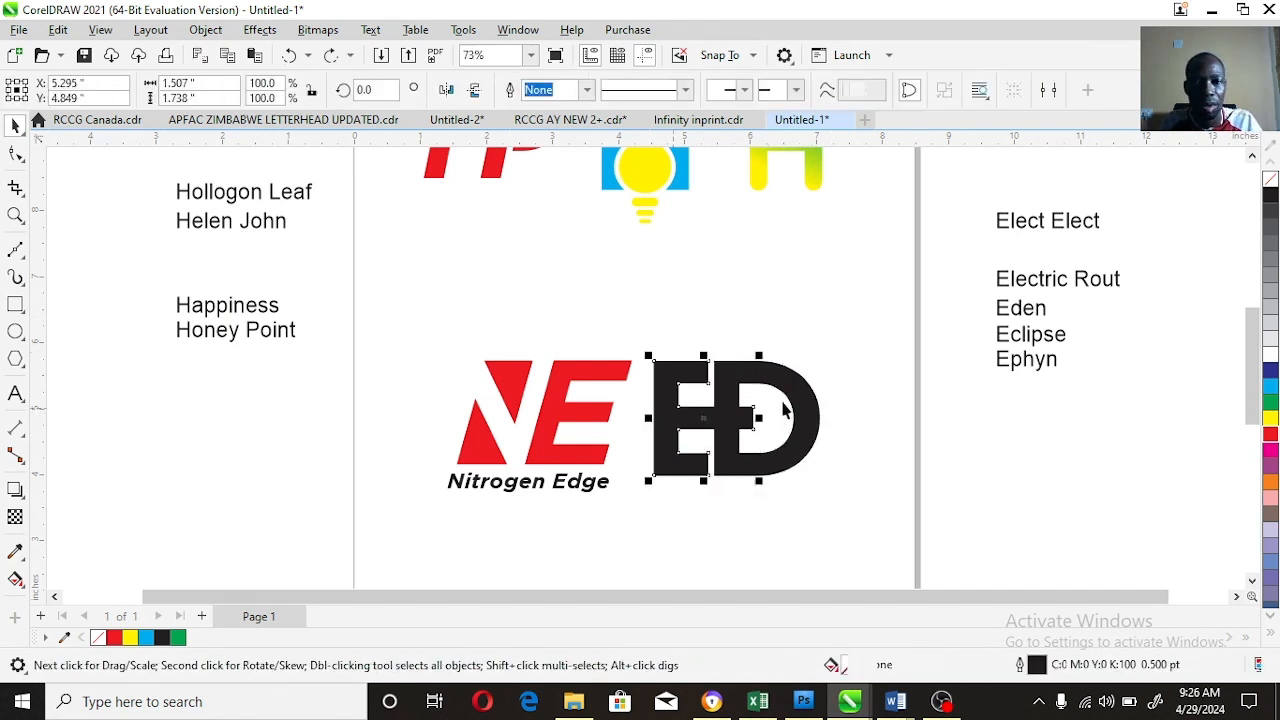
Step: Draw a rectangle about 0.84 by 0.57 in around the E's middle arm where it crosses the D, and centre it vertically with the D
left_click(576, 91)
key("Escape")
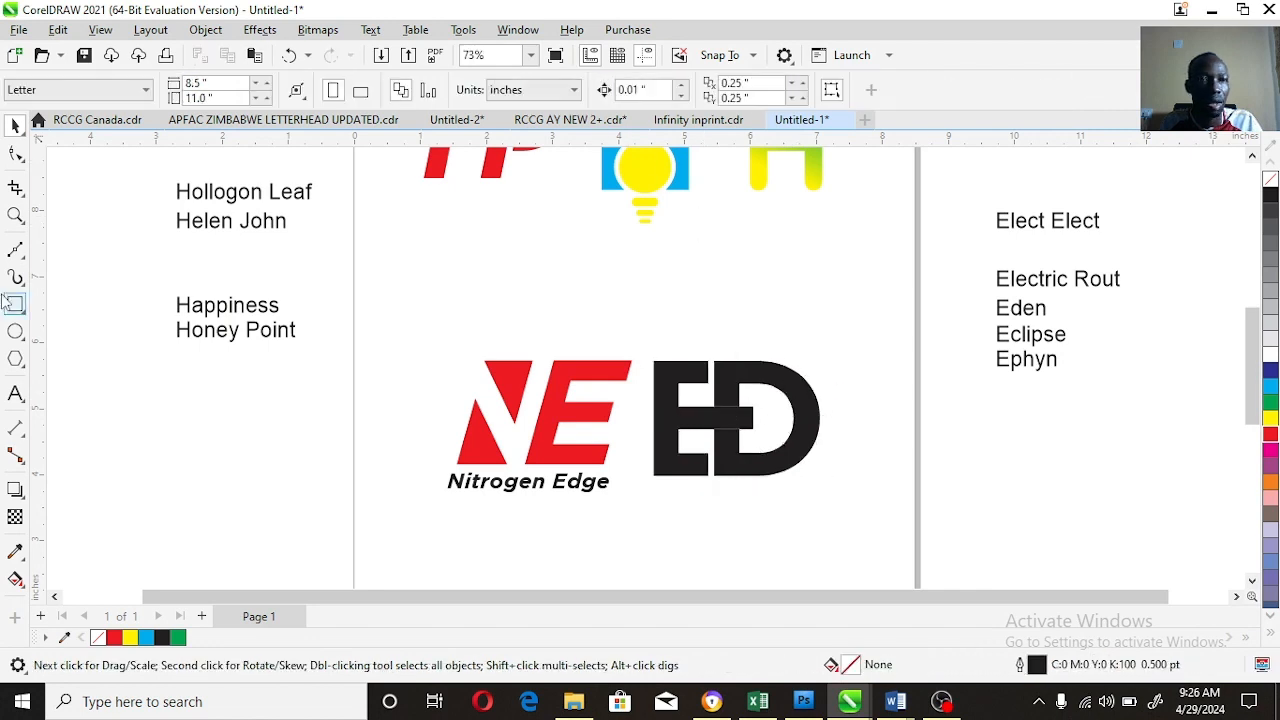
left_click(15, 305)
left_click_drag(704, 402, 759, 438)
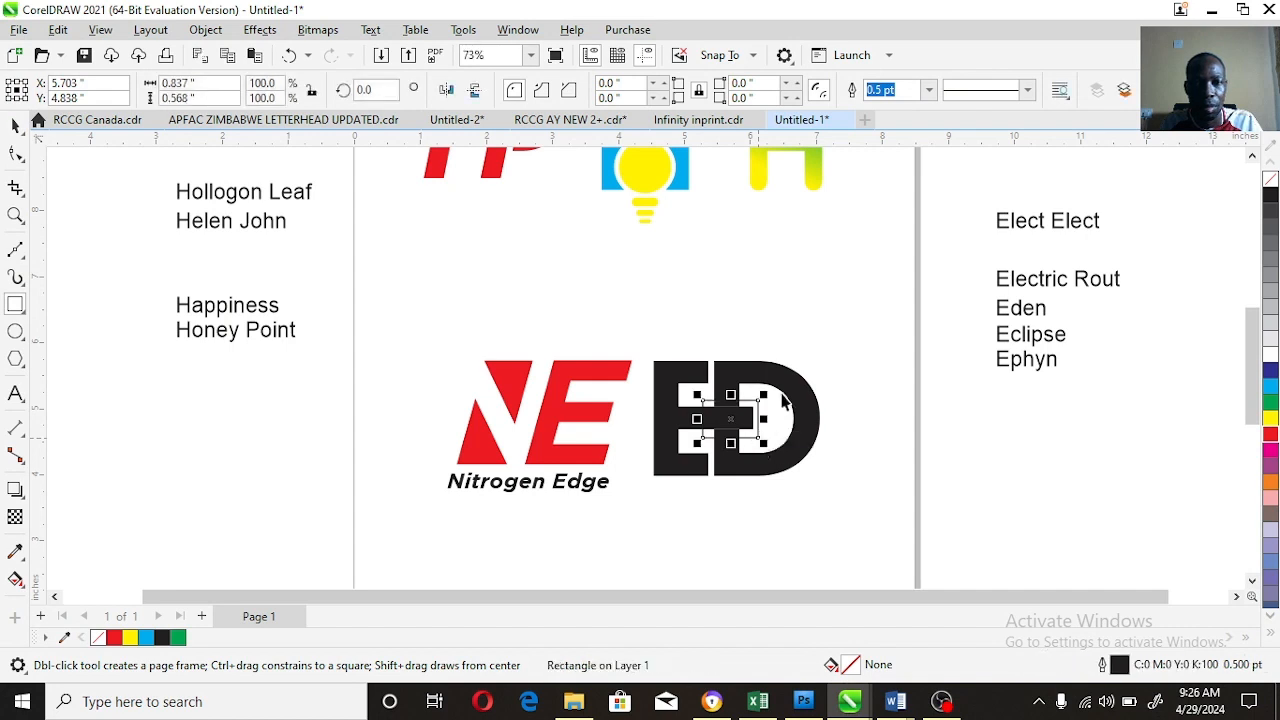
key("space")
left_click(787, 389, "shift")
left_click(870, 425)
left_click(806, 433)
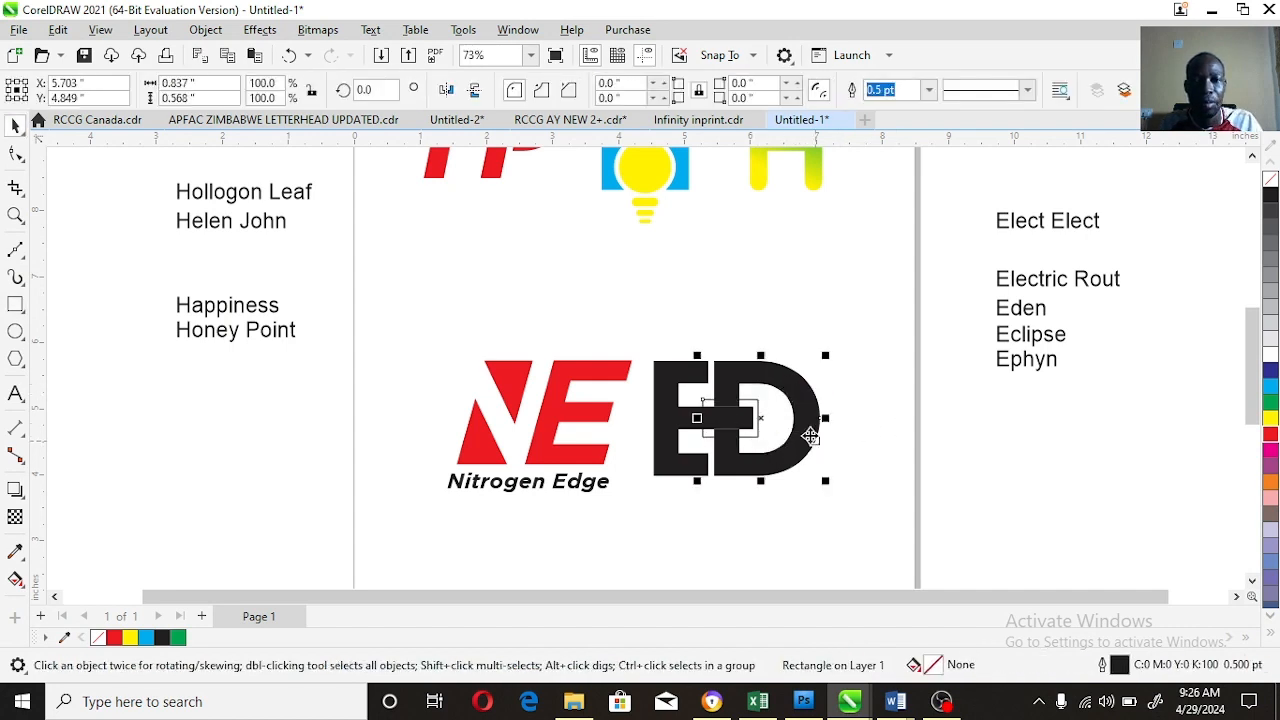
Step: Trim the D with the small rectangle to leave a gap around the E's middle arm, and delete the rectangle
left_click(755, 420, "shift")
left_click(908, 460)
left_click(751, 423)
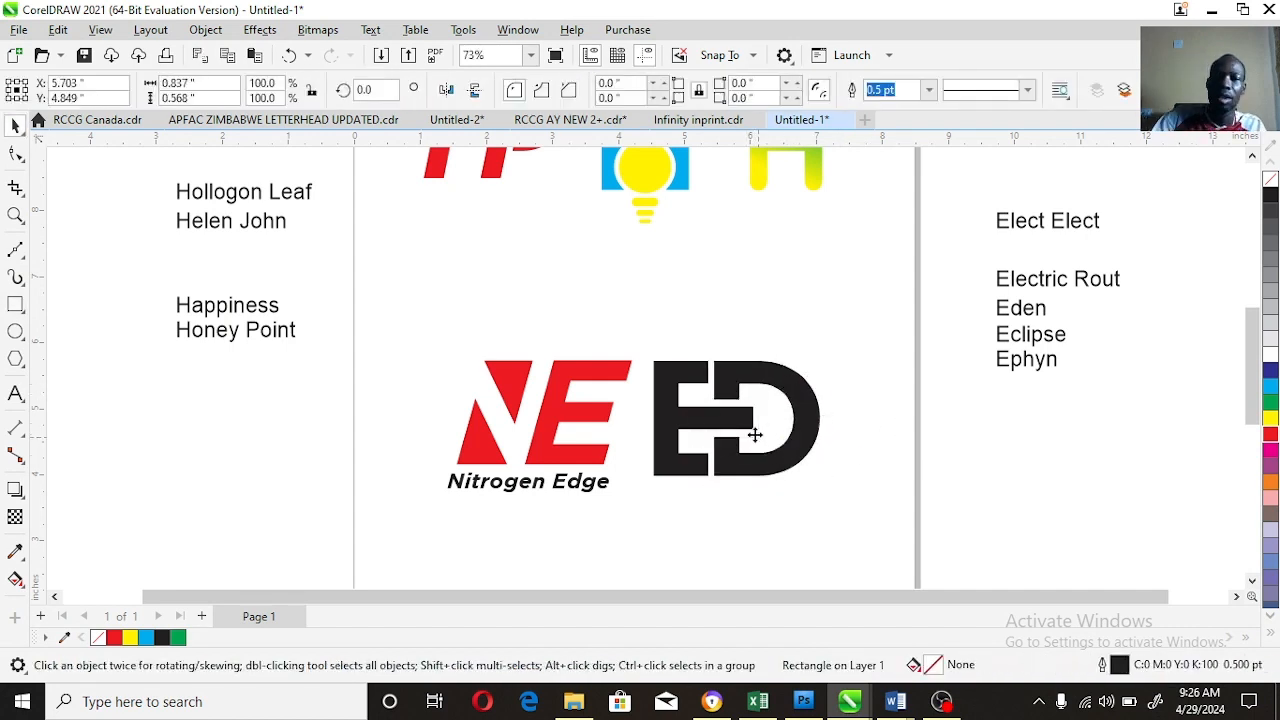
key("Escape")
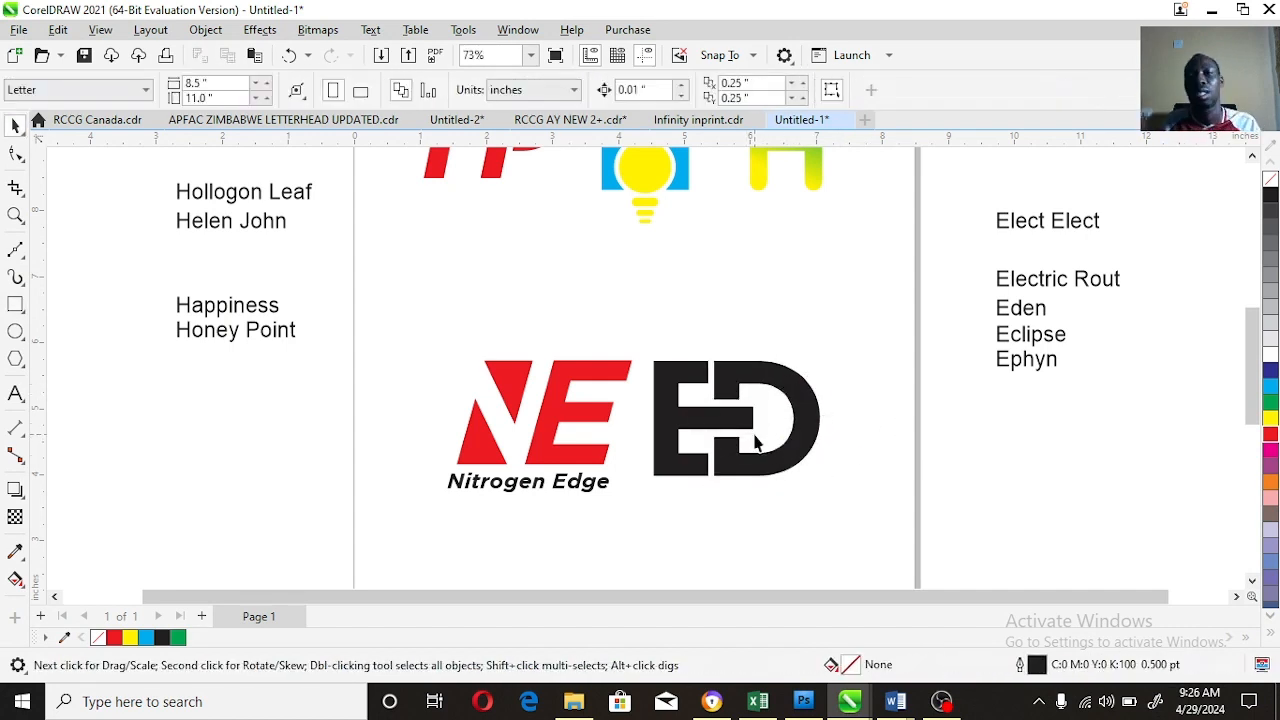
Step: Fill the E with green and the D with light yellow-green
left_click(672, 474)
left_click(1270, 402)
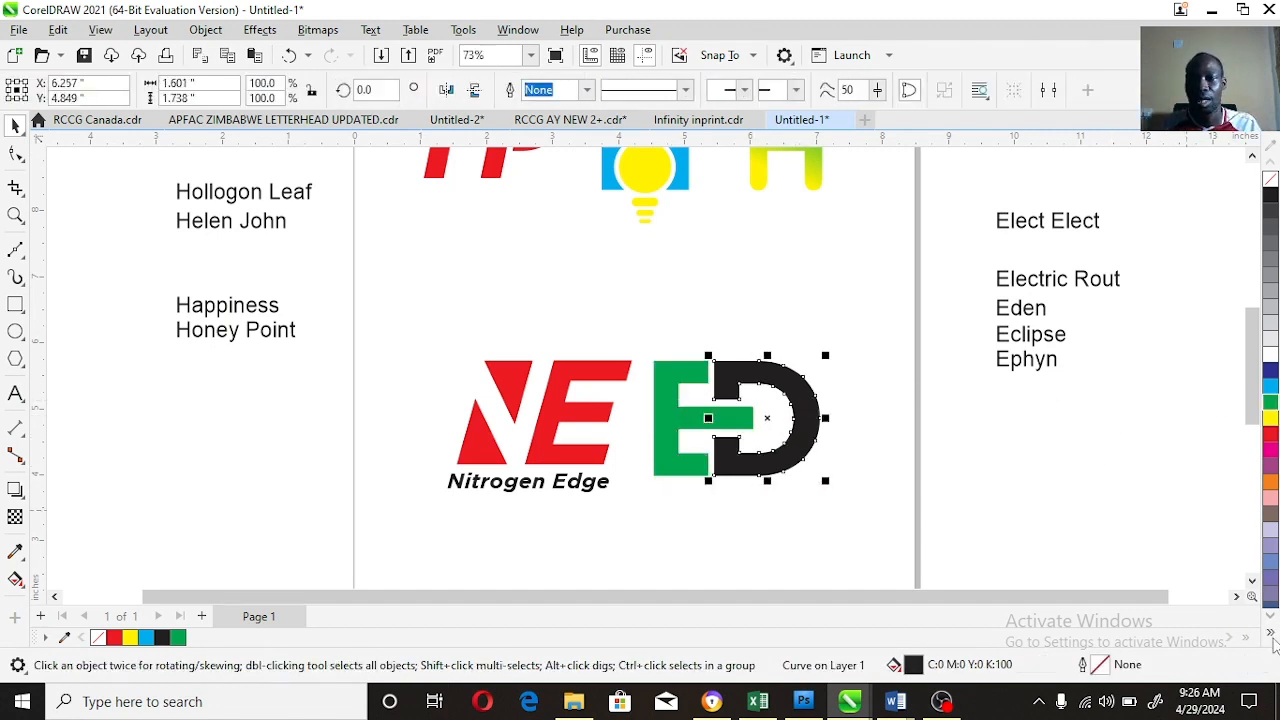
left_click(1273, 337)
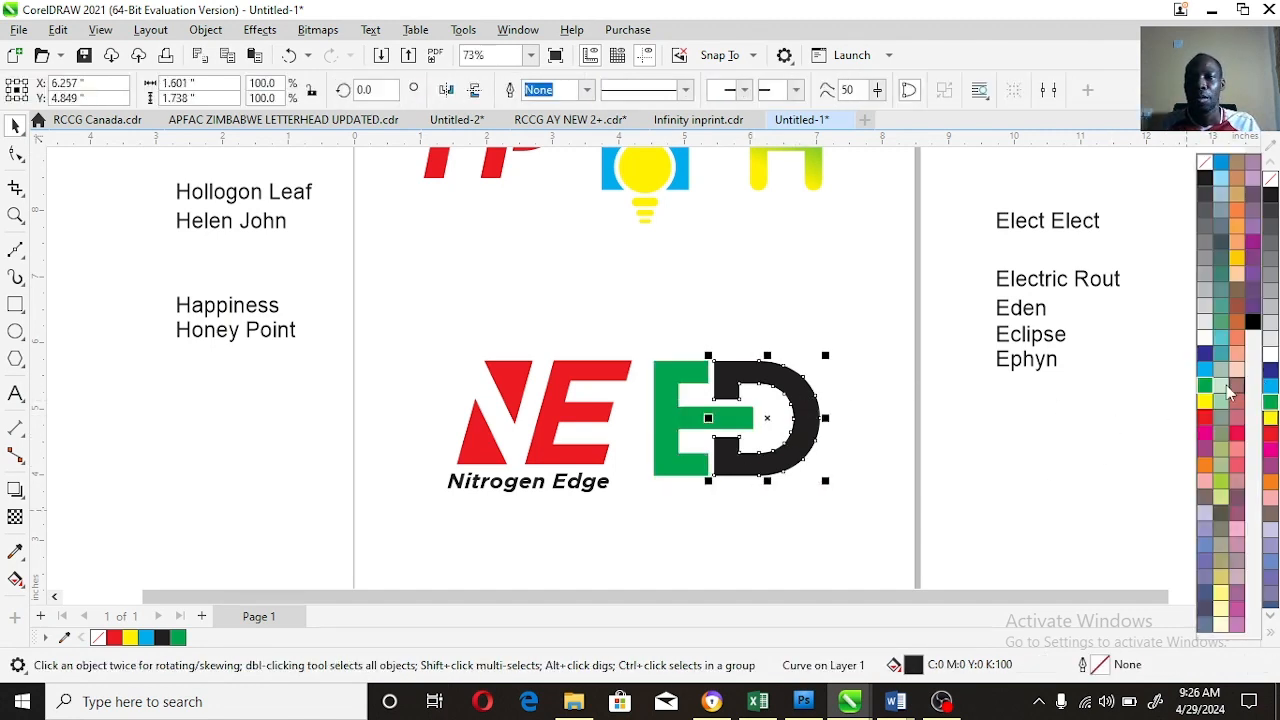
left_click(1218, 490)
left_click(872, 396)
Step: Draw a rectangle about 3.98 by 3.16 in around the Nitrogen Edge logo and centre the logo horizontally within it
left_click(15, 215)
right_click(792, 478)
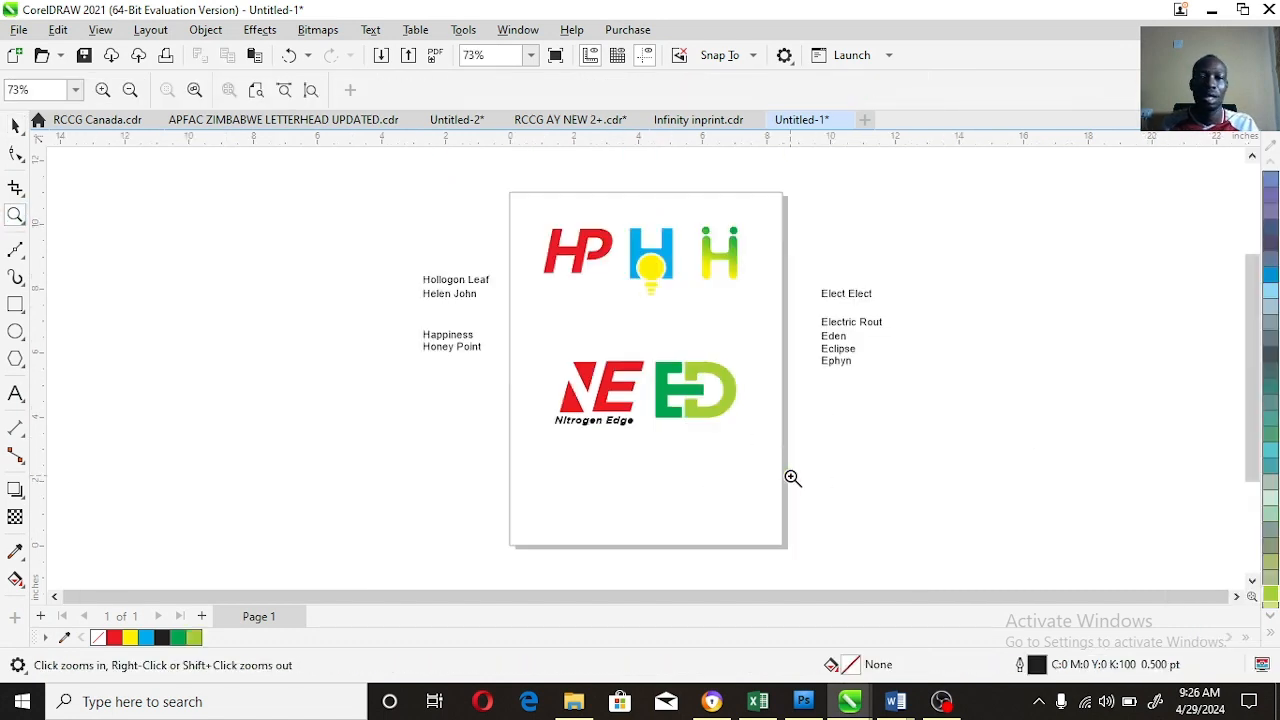
left_click_drag(477, 316, 860, 476)
left_click(15, 305)
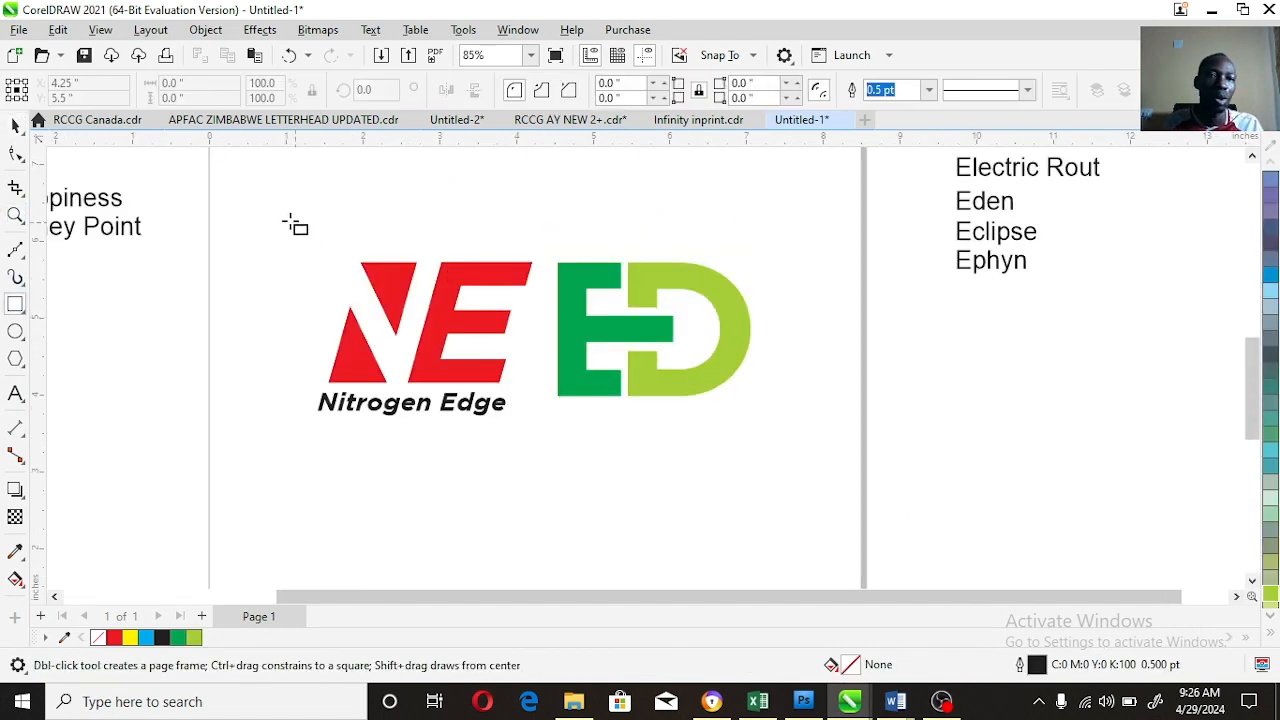
left_click_drag(237, 221, 542, 462)
key("space")
left_click_drag(286, 245, 568, 451)
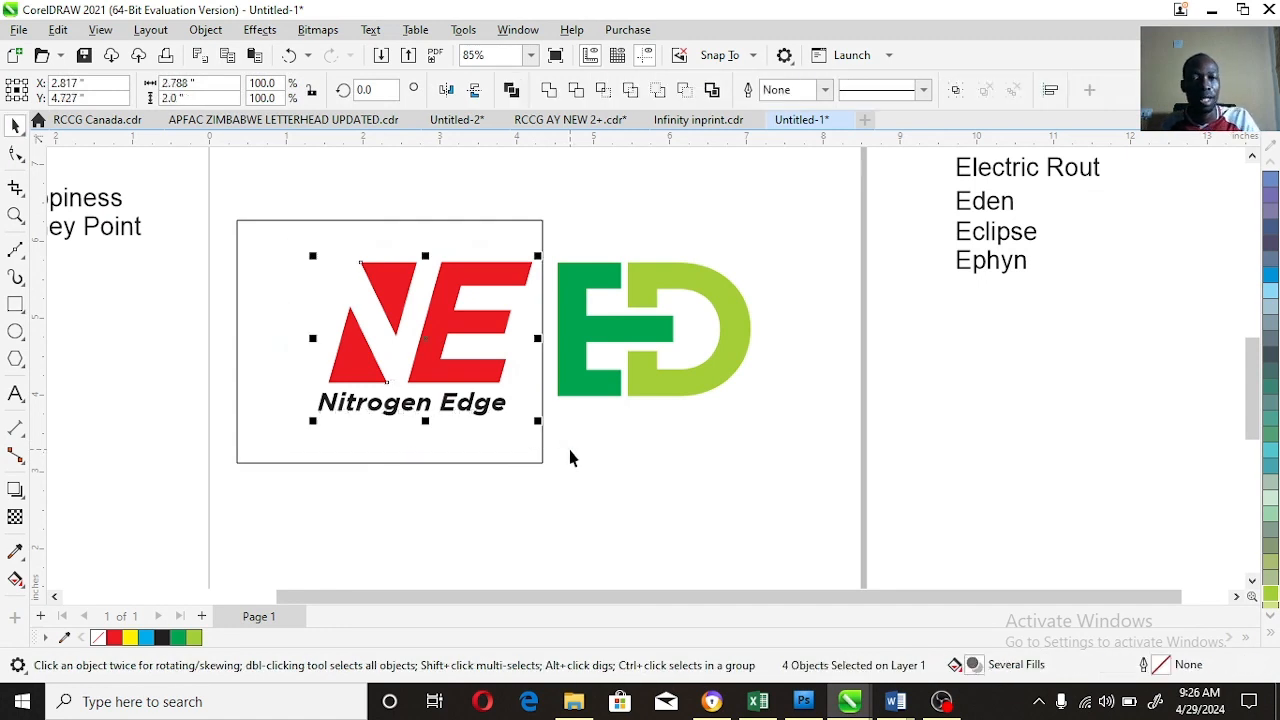
key("c")
left_click(520, 450)
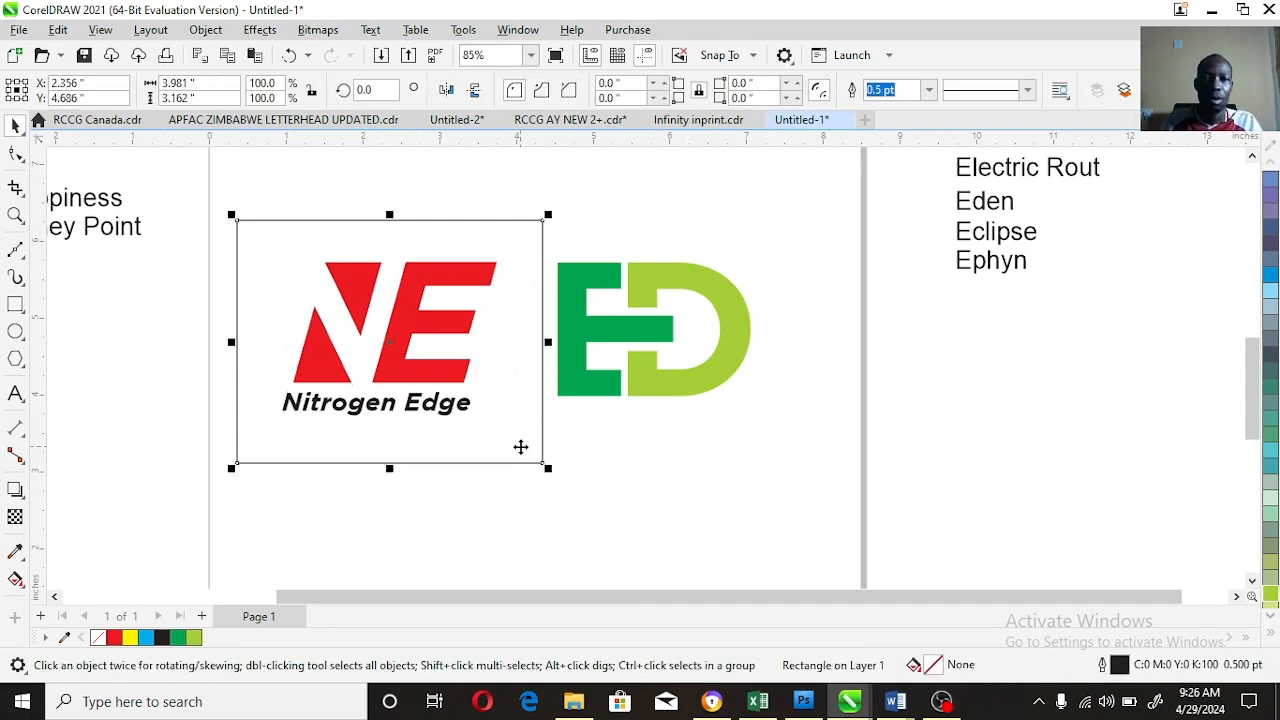
Step: Fill the rectangle behind the Nitrogen Edge logo with black and recolour the brand name text red
left_click(162, 638)
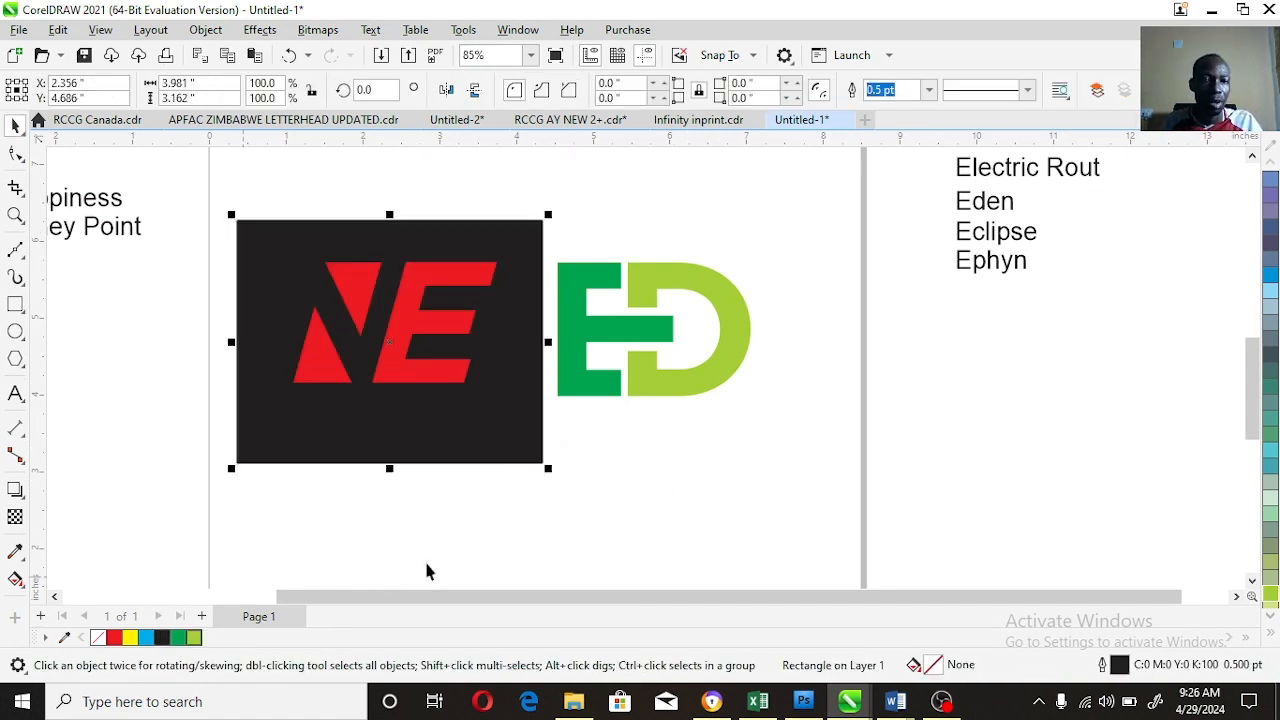
left_click(377, 398, "ctrl")
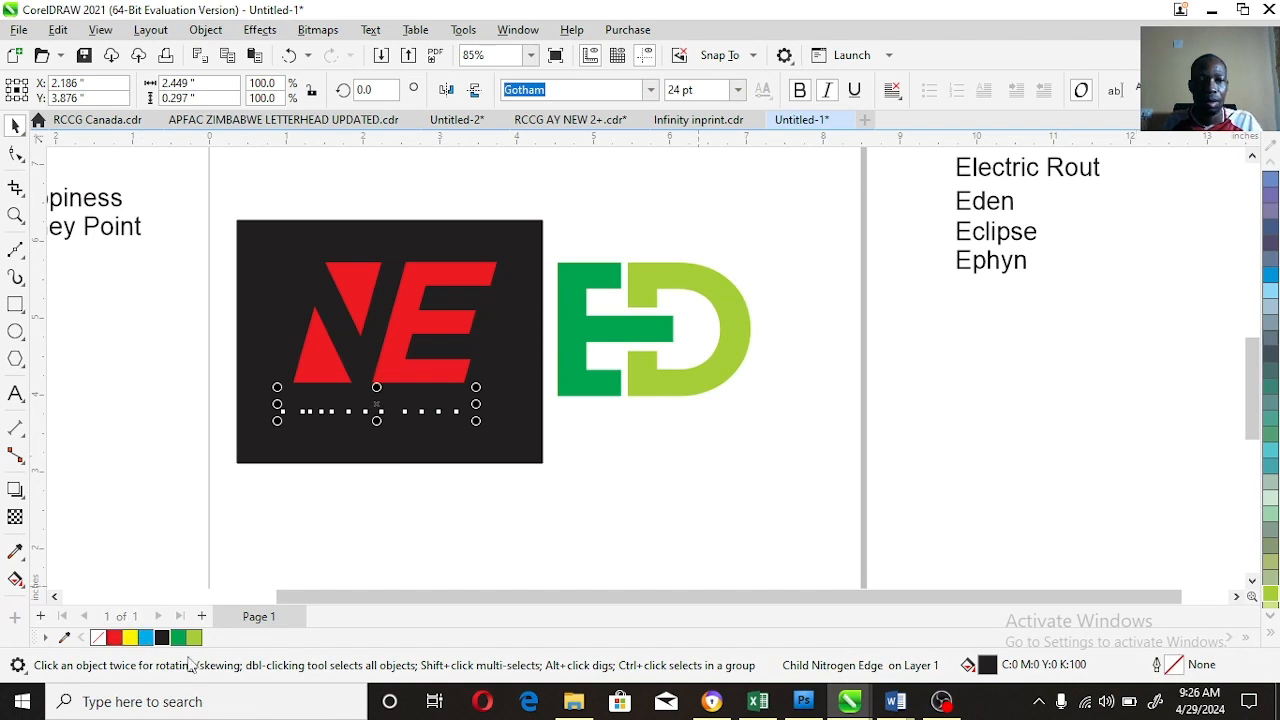
left_click(112, 639)
left_click(611, 497)
left_click(486, 409)
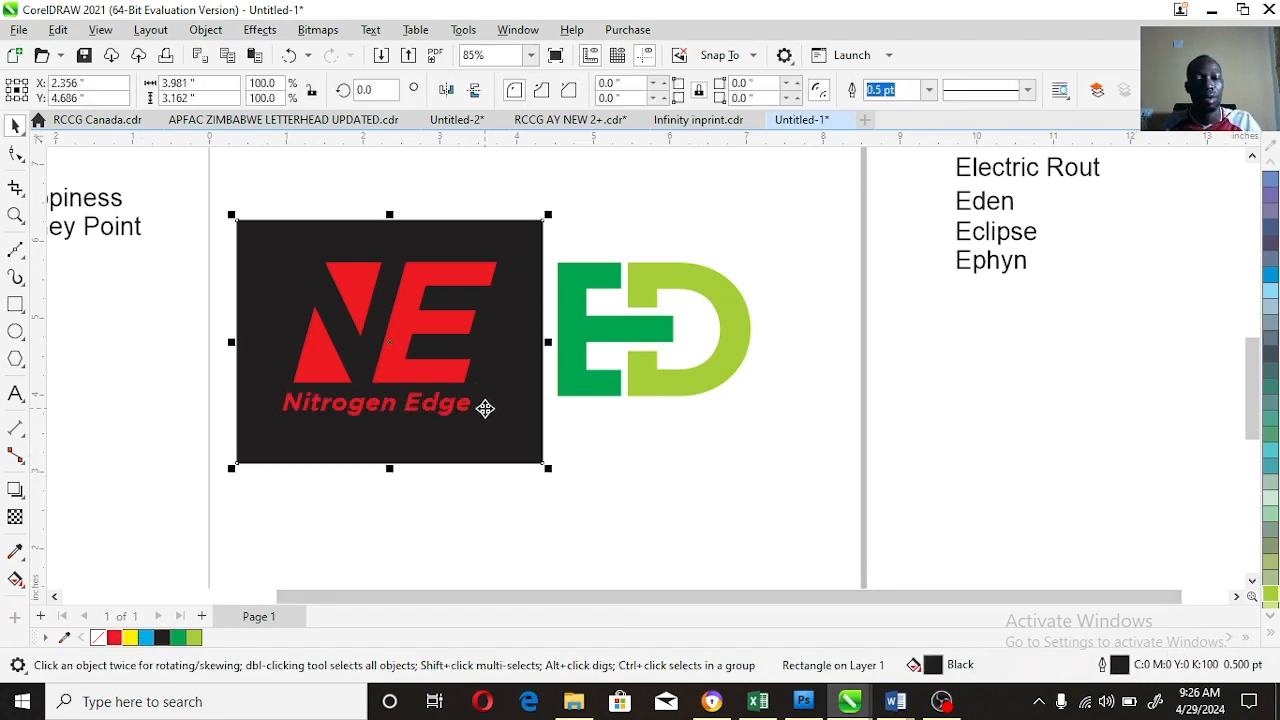
Step: Preview the Nitrogen Edge logo full screen and move it with its black background off the page, to the left
key("shift+F2")
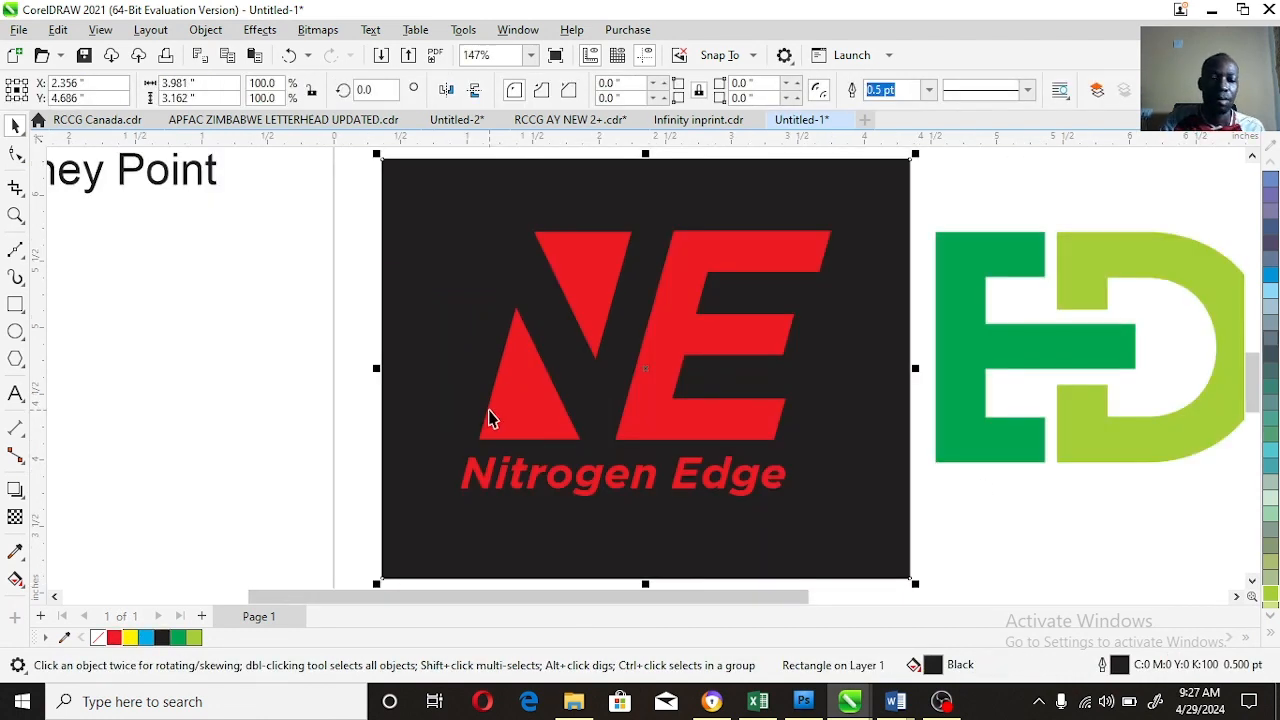
key("F9")
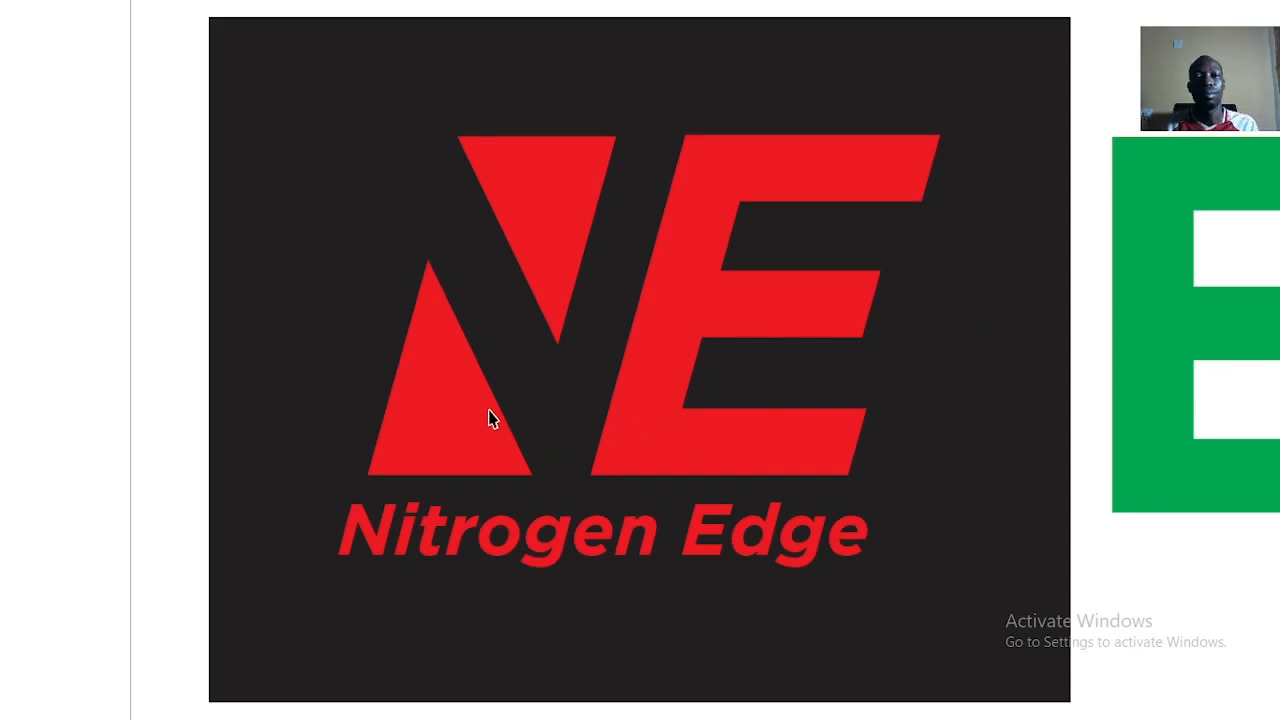
left_click(617, 441)
key("F3")
key("F3")
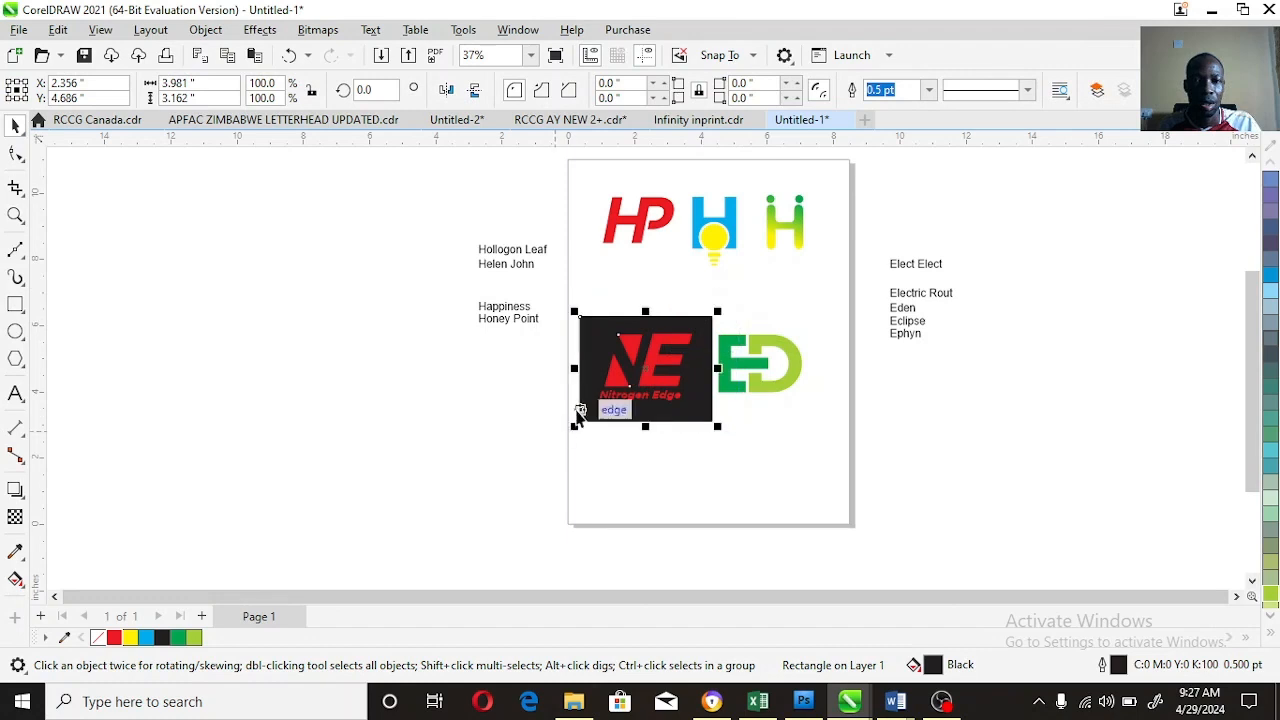
left_click_drag(633, 388, 367, 417)
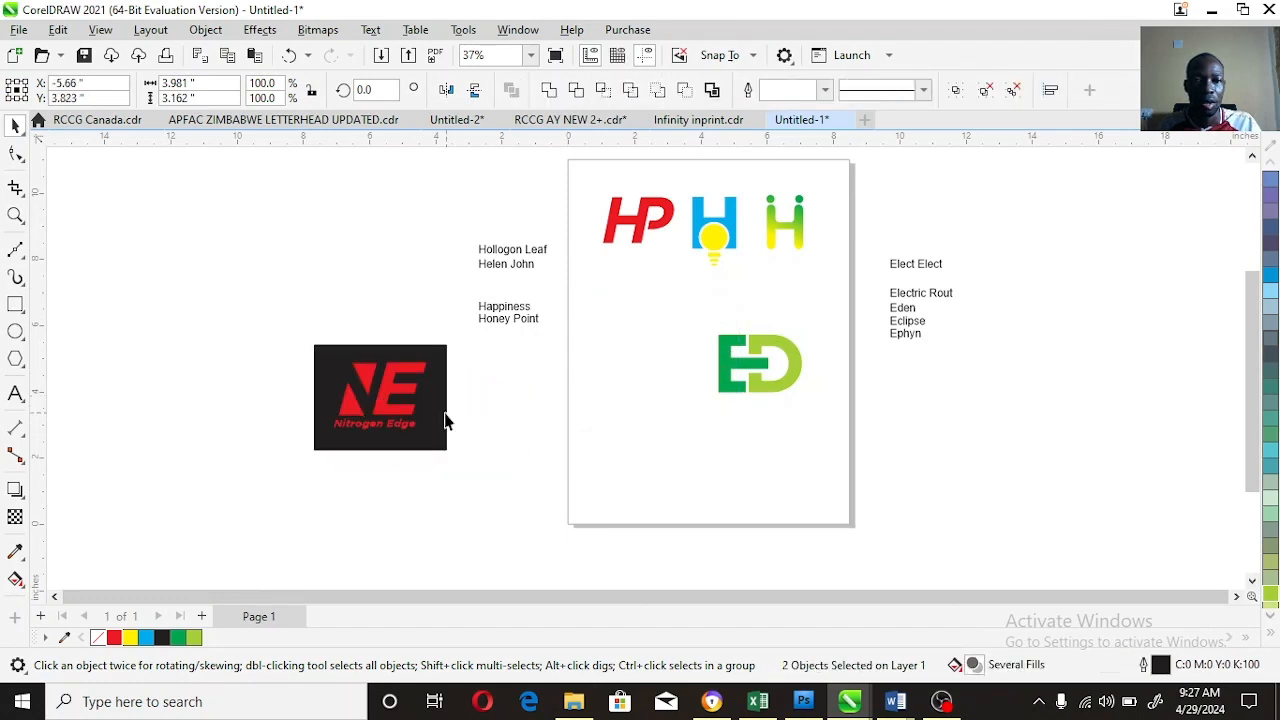
Step: Put a copy of the black rectangle behind the ED logo and place a duplicate of the ED card beside the Nitrogen Edge card
left_click(816, 386)
key("shift+F2")
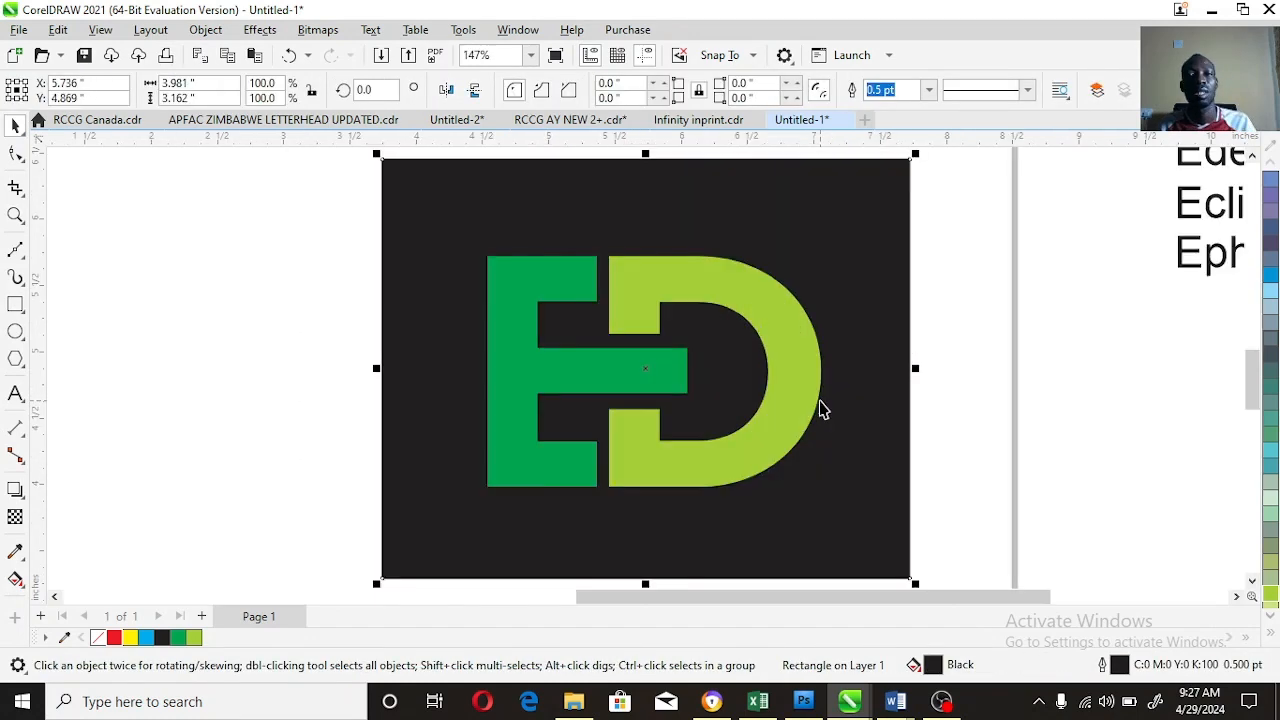
left_click(15, 215)
right_click(709, 348)
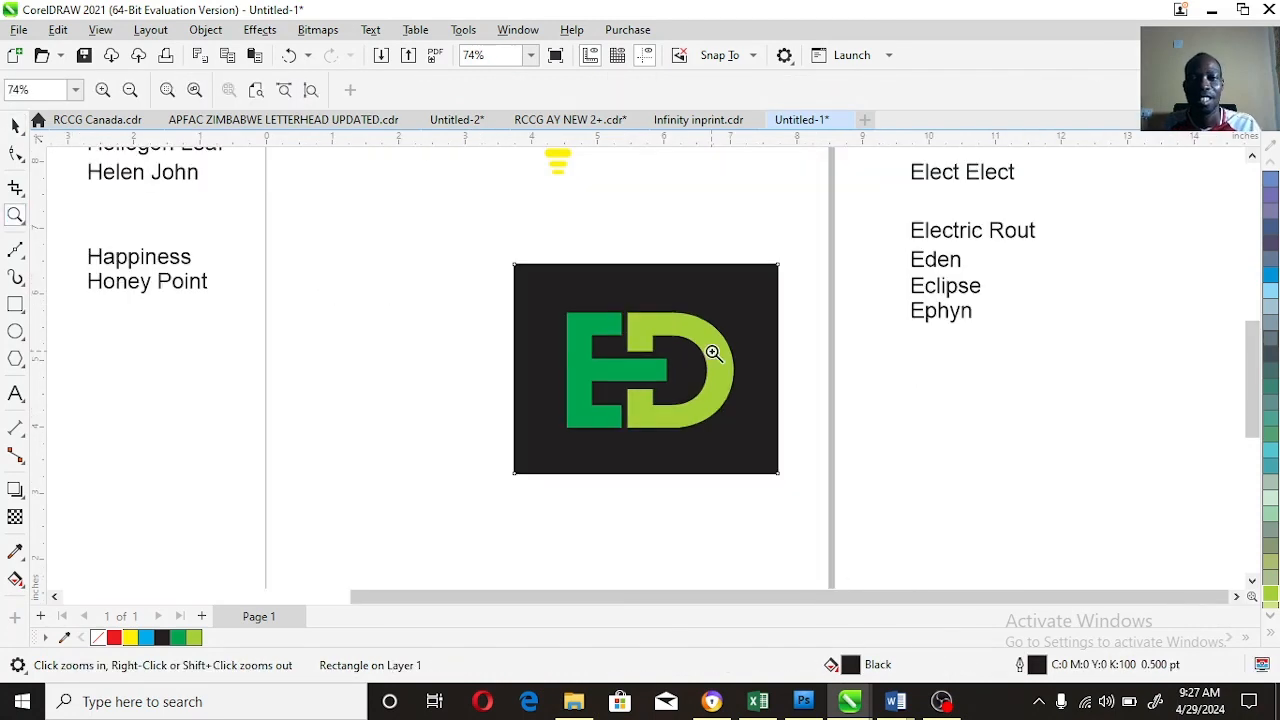
right_click(729, 364)
key("space")
left_click_drag(716, 298, 566, 425)
left_click_drag(667, 383, 437, 431)
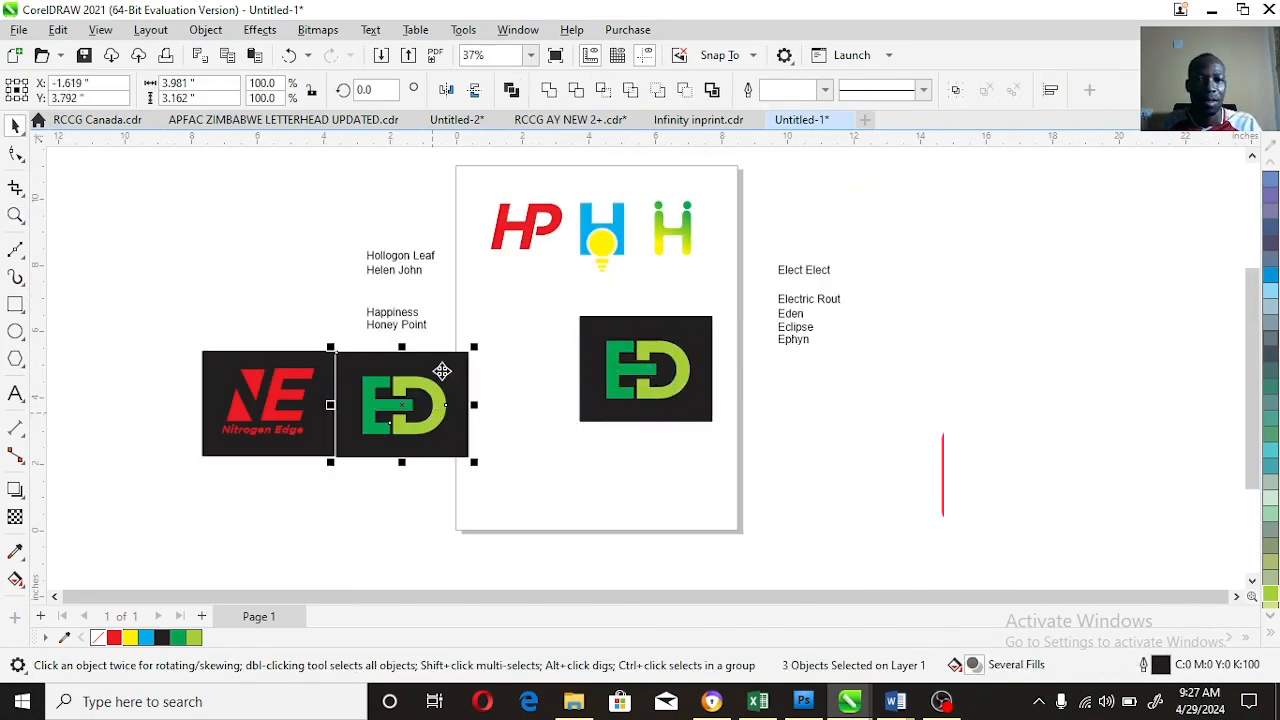
left_click(323, 360, "shift")
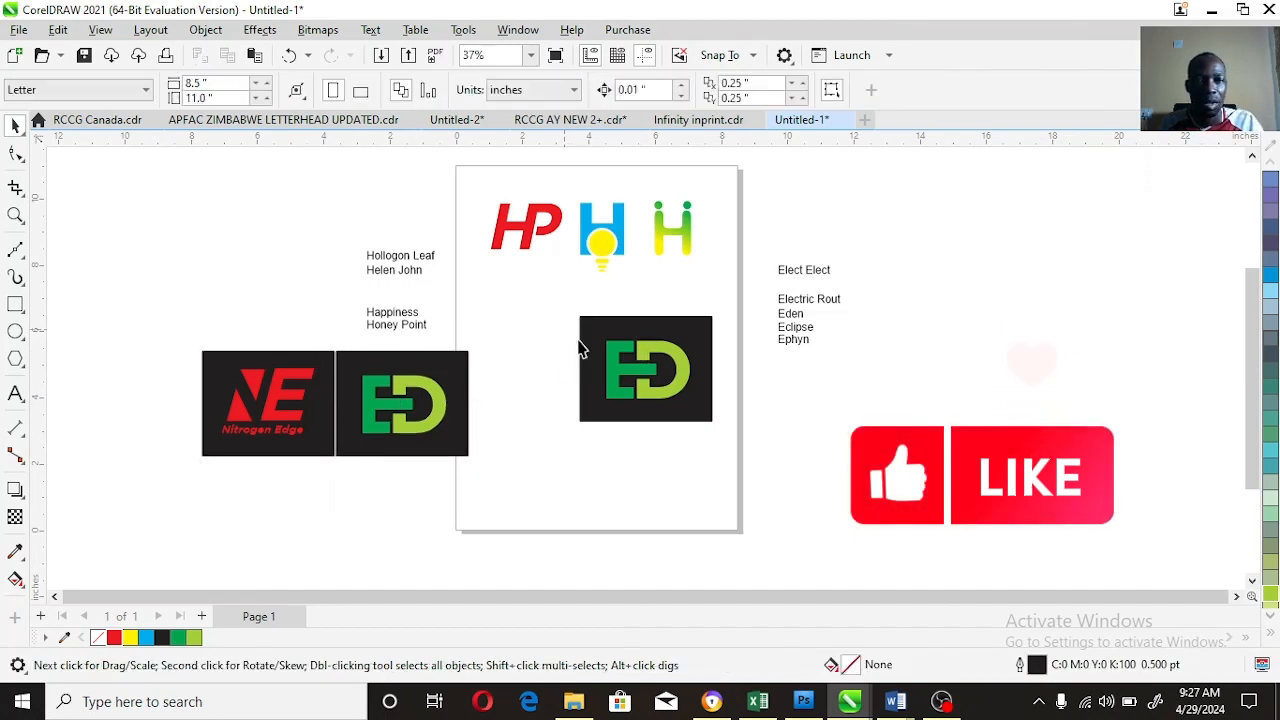
Step: Delete the ED logo from the black card on the page and centre the HP monogram on that card
left_click_drag(580, 349, 700, 420)
key("Delete")
left_click_drag(597, 270, 597, 270)
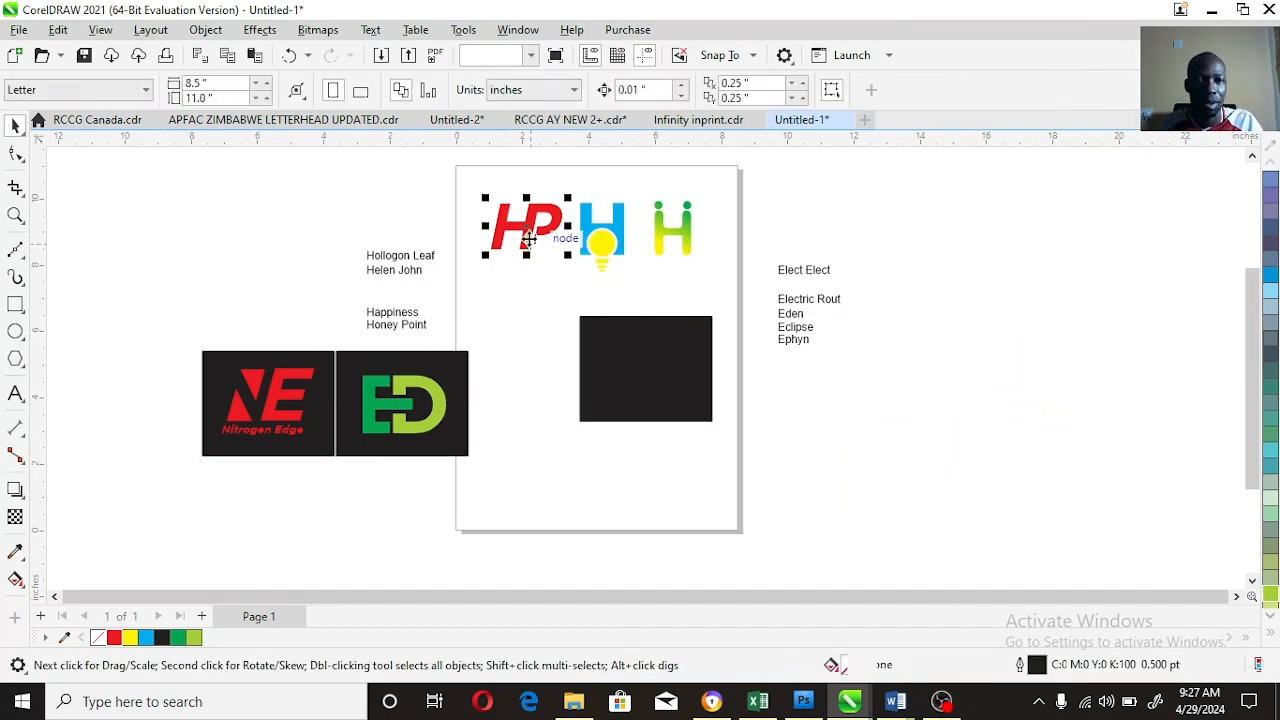
left_click_drag(523, 240, 688, 342)
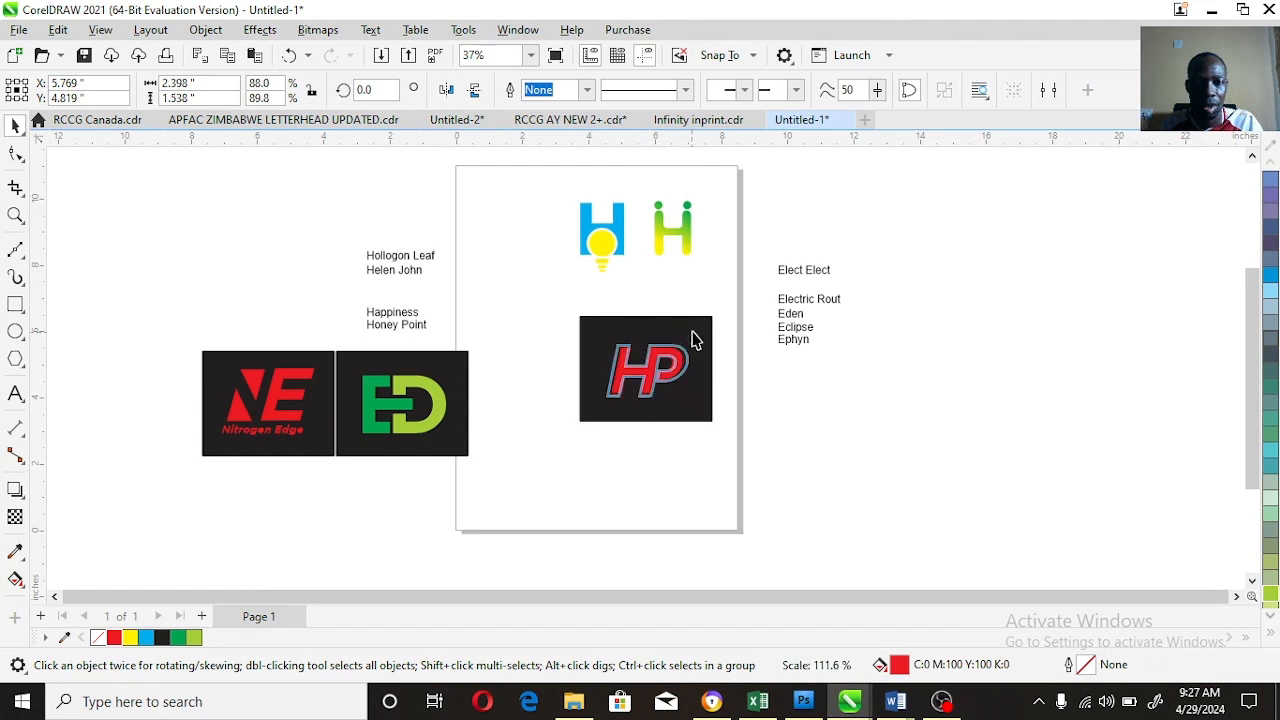
left_click(679, 319, "shift")
key("shift+F2")
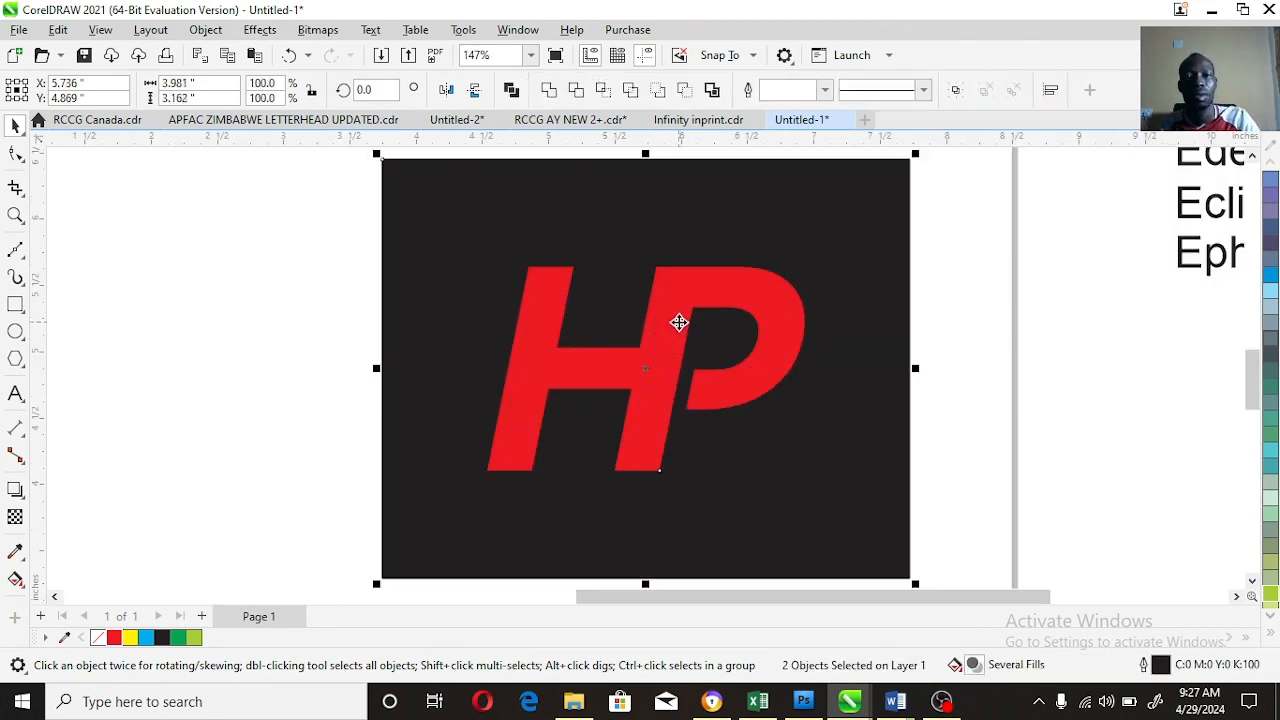
Step: Place a duplicate of the HP card directly below the Nitrogen Edge card and align the two
left_click(15, 215)
right_click(680, 377)
right_click(686, 377)
key("space")
left_click_drag(686, 371, 280, 508)
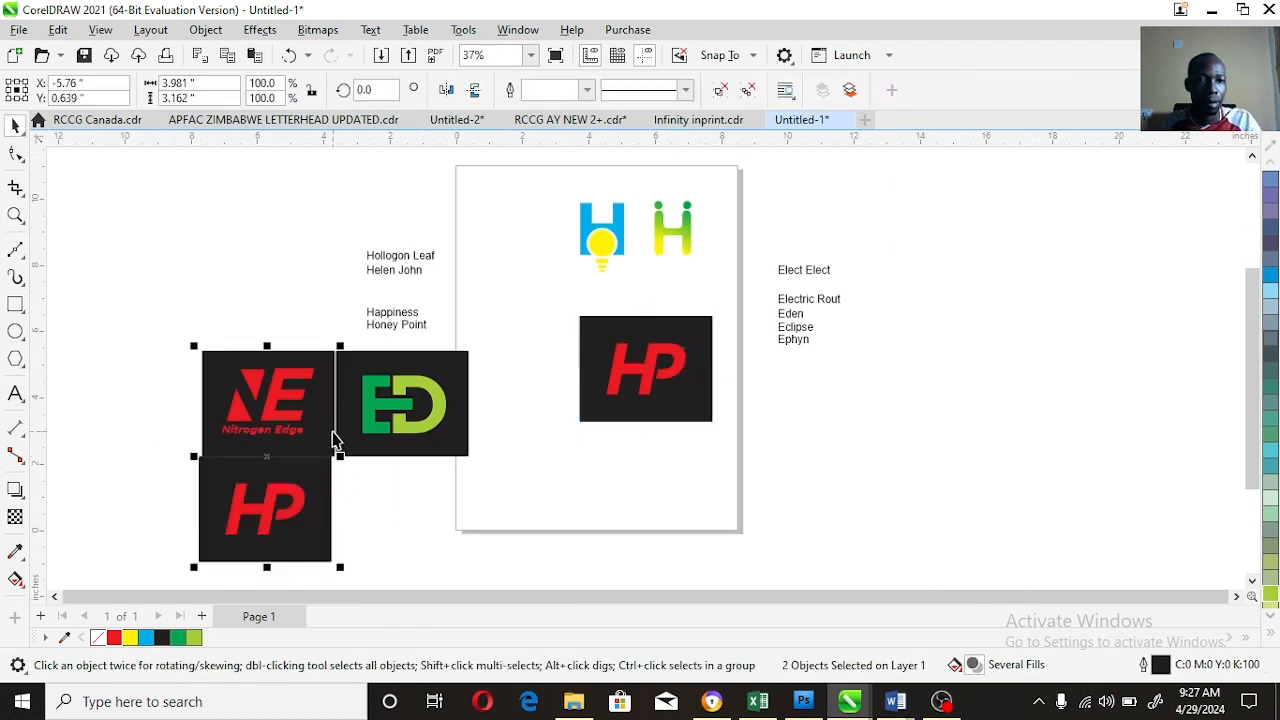
Step: Delete the HP monogram from the black card on the page and centre the light-bulb H logo on that card
left_click(540, 489)
left_click(651, 366)
key("Delete")
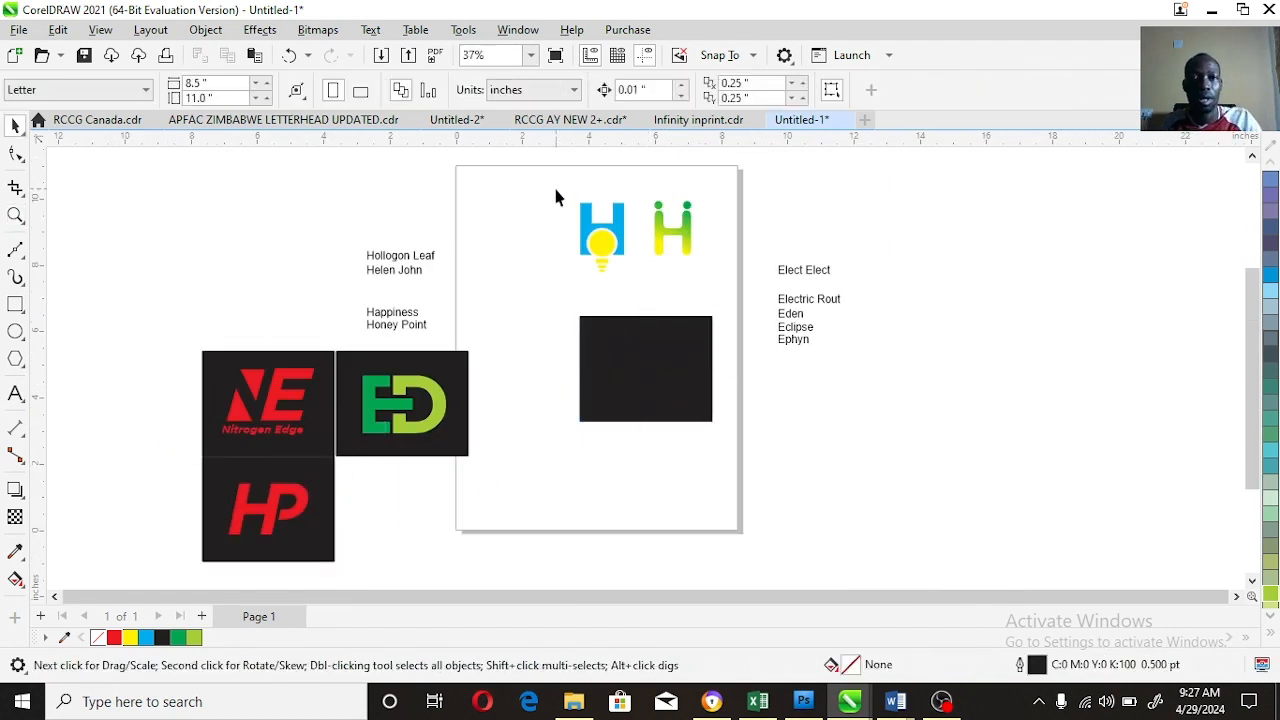
left_click_drag(626, 268, 668, 383)
left_click(692, 380, "shift")
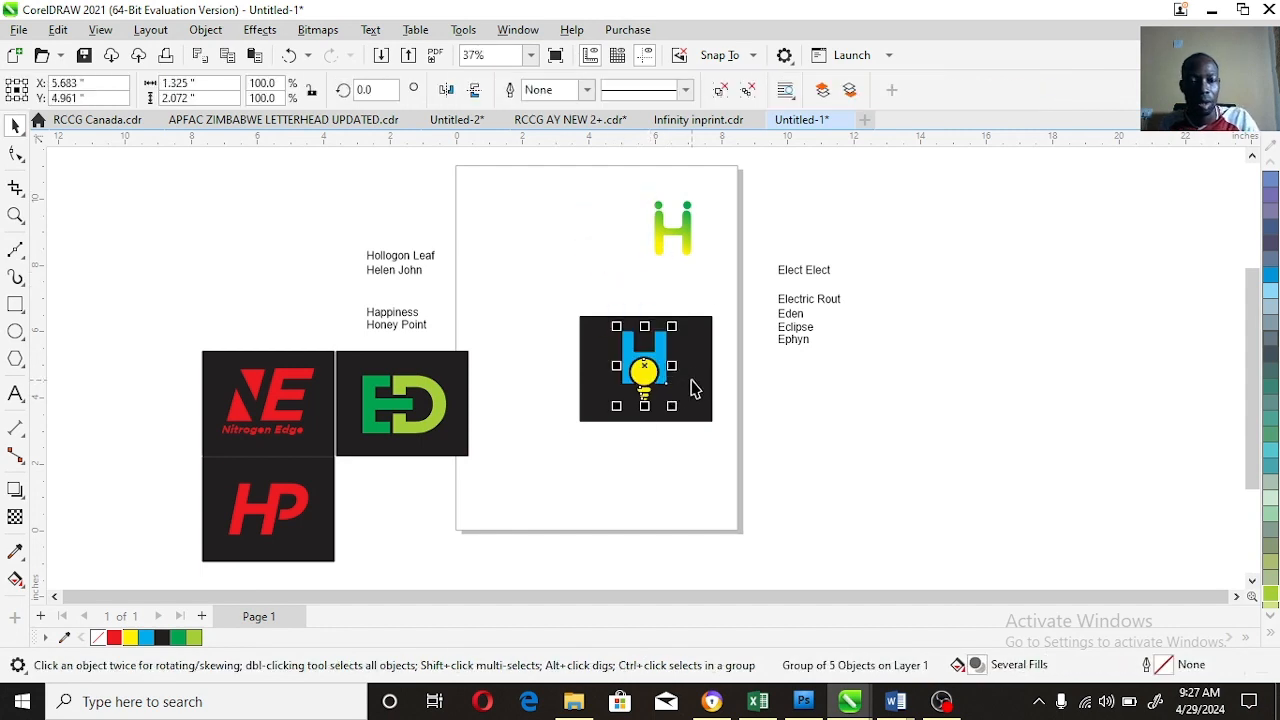
key("shift+F2")
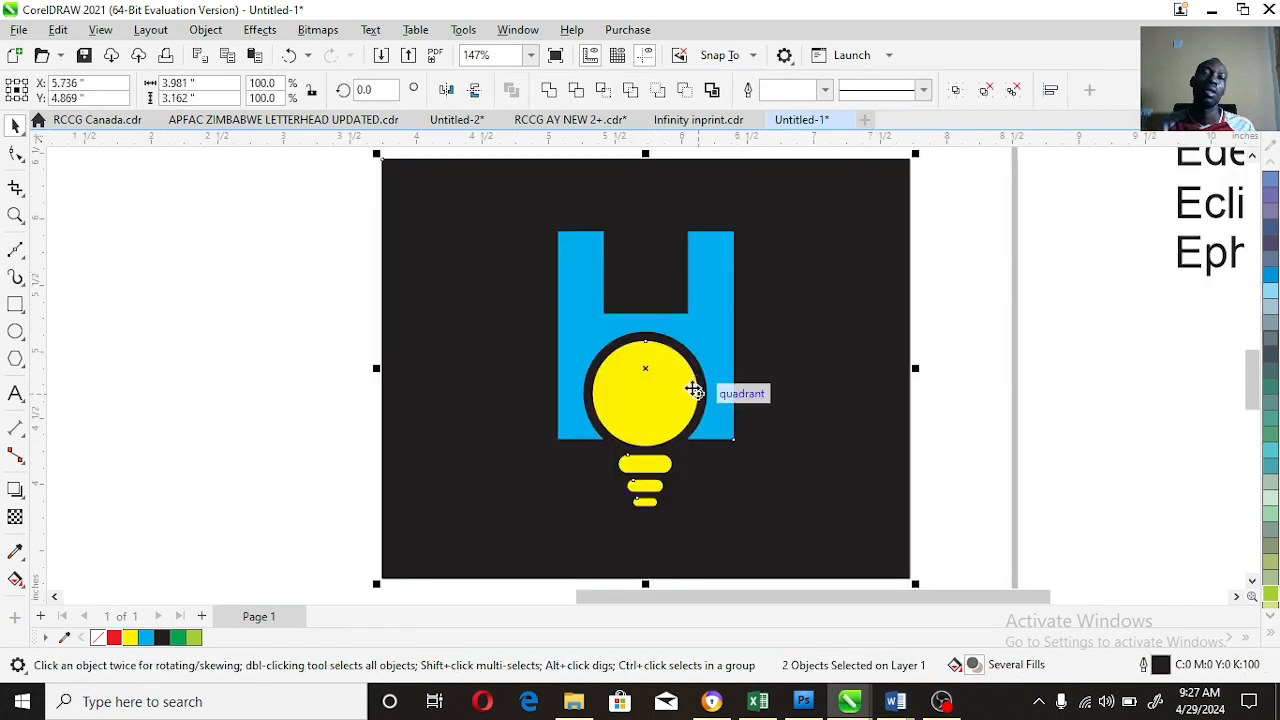
Step: Place a duplicate of the light-bulb H card directly below the ED card, beside the HP card
key("z")
right_click(709, 367)
right_click(710, 371)
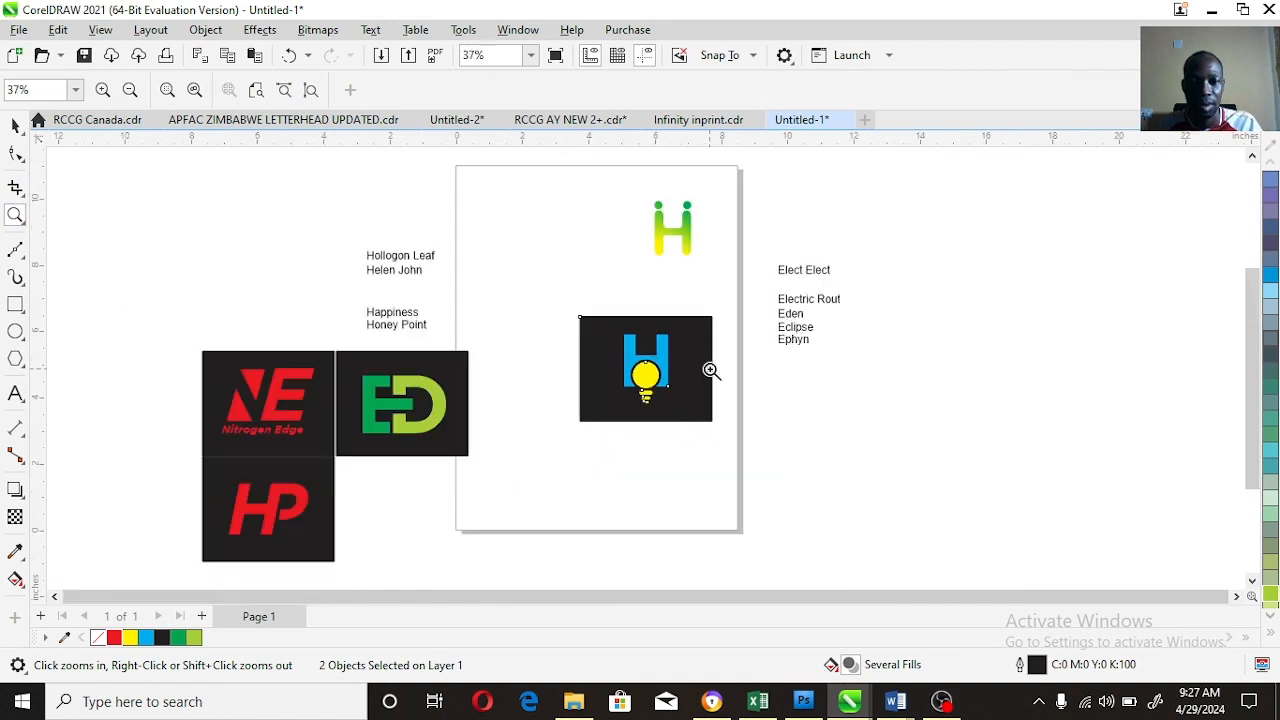
key("space")
left_click_drag(682, 368, 440, 506)
left_click(687, 273)
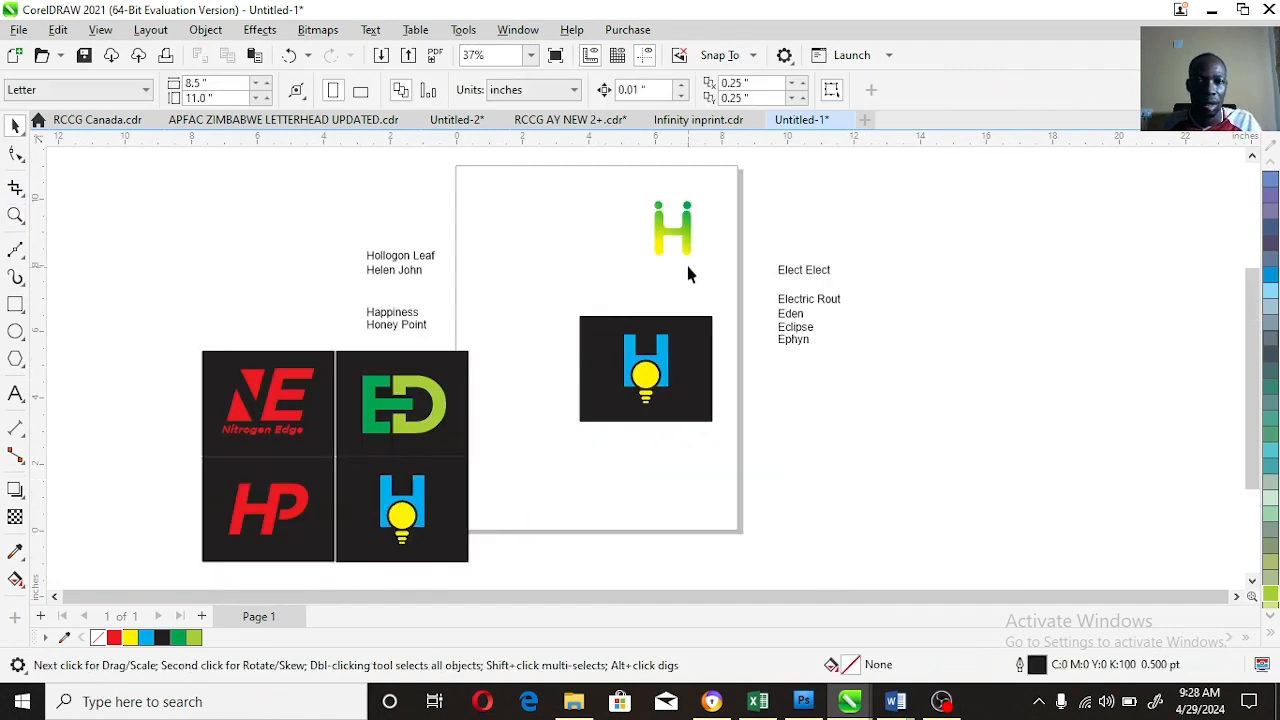
Step: Delete the light-bulb H from the black card on the page and centre the people-shaped H logo on that card
left_click_drag(692, 444, 695, 440)
key("Delete")
left_click_drag(689, 186, 583, 282)
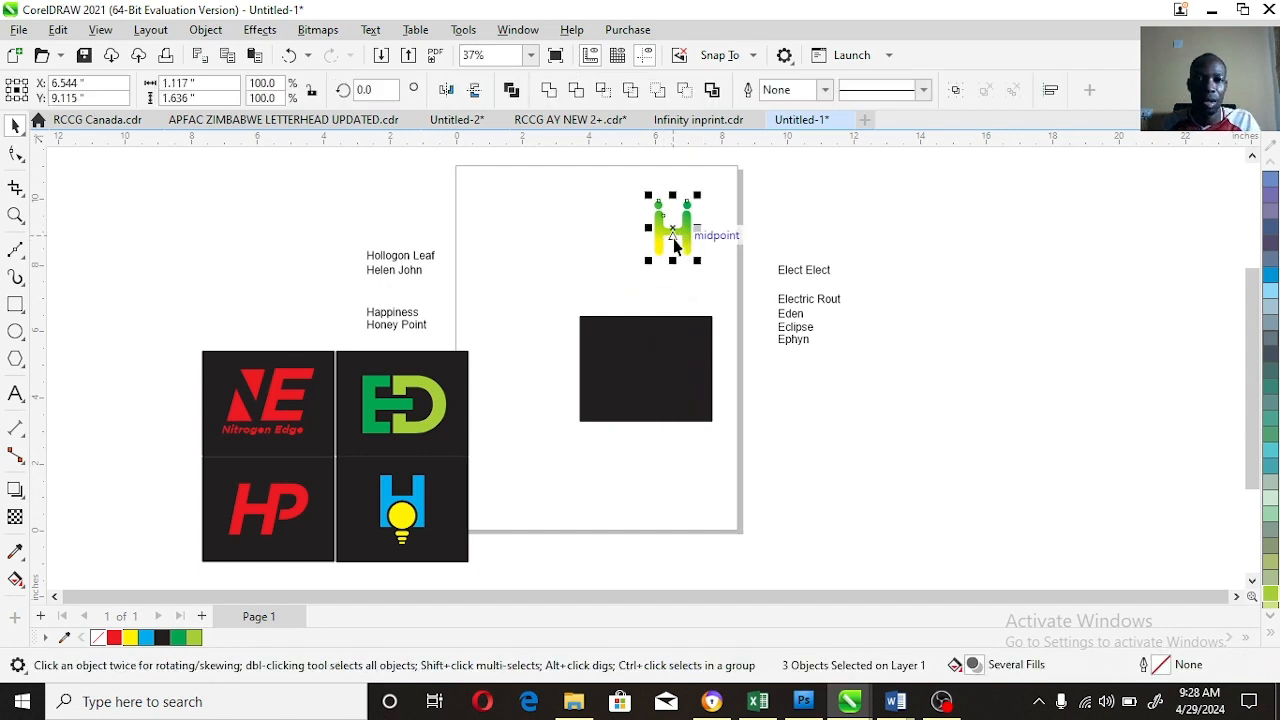
left_click_drag(676, 257, 646, 388)
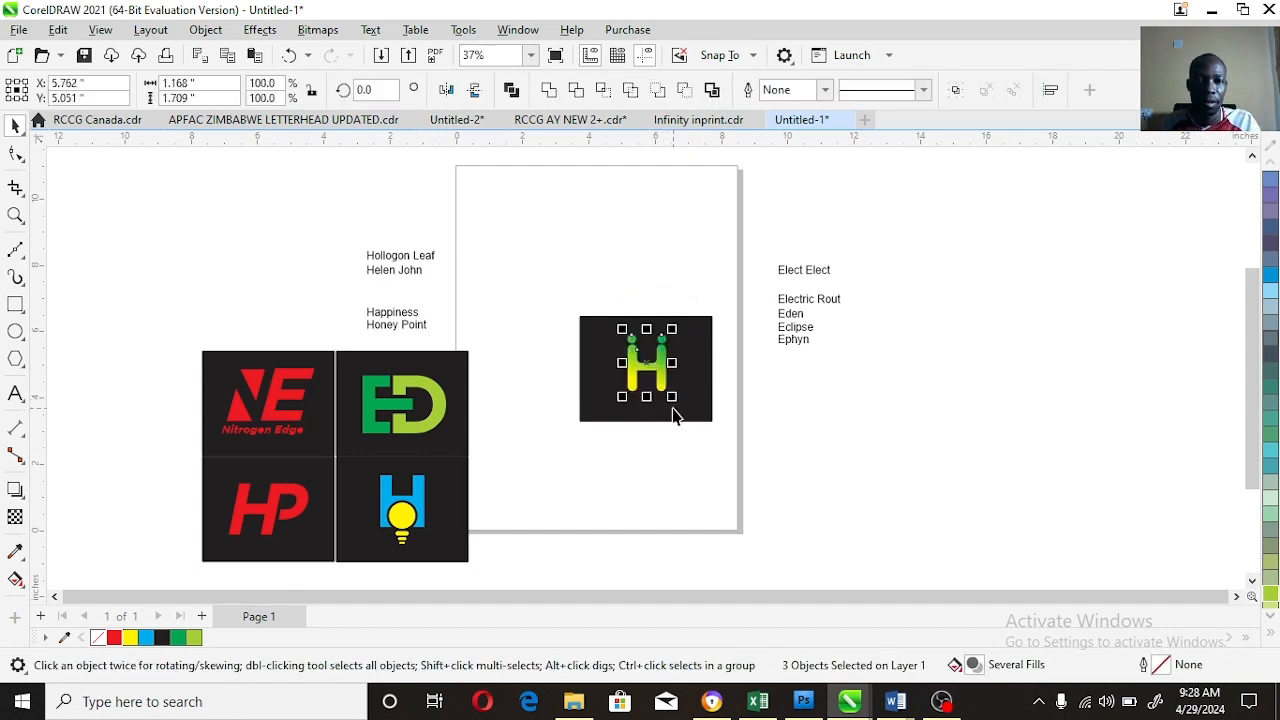
left_click(697, 374, "shift")
key("shift+F2")
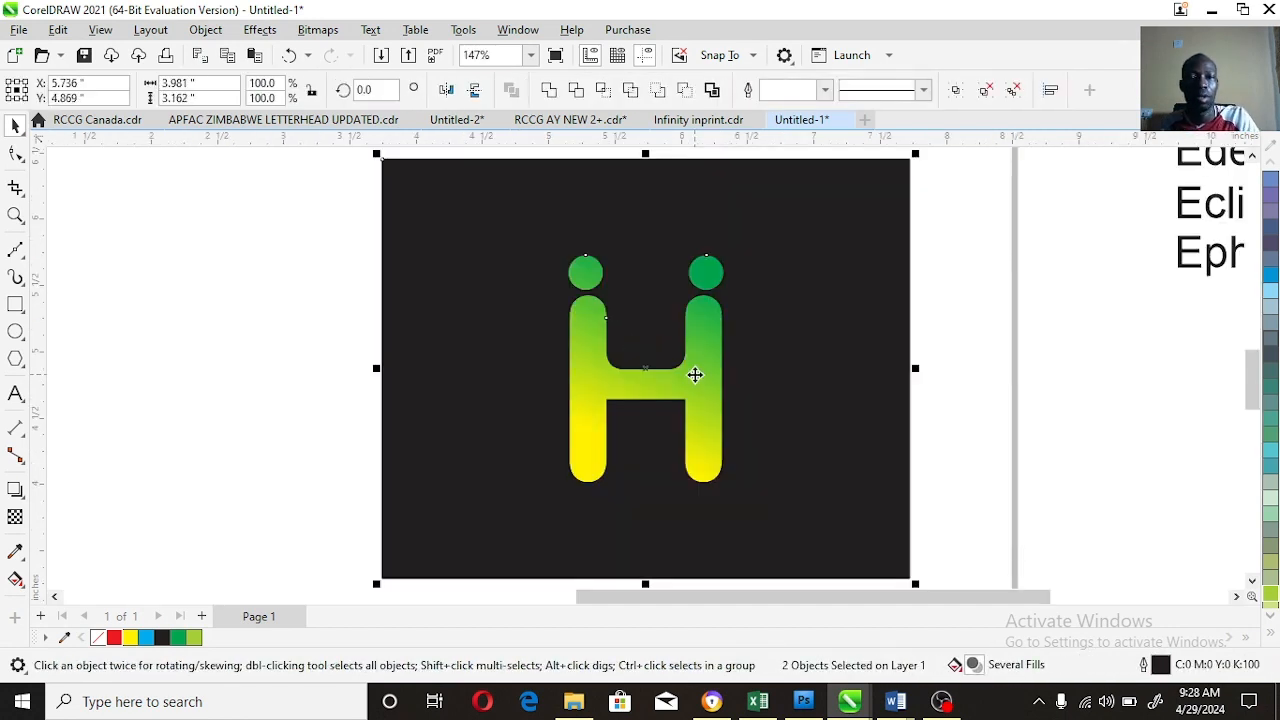
left_click(15, 216)
right_click(474, 323)
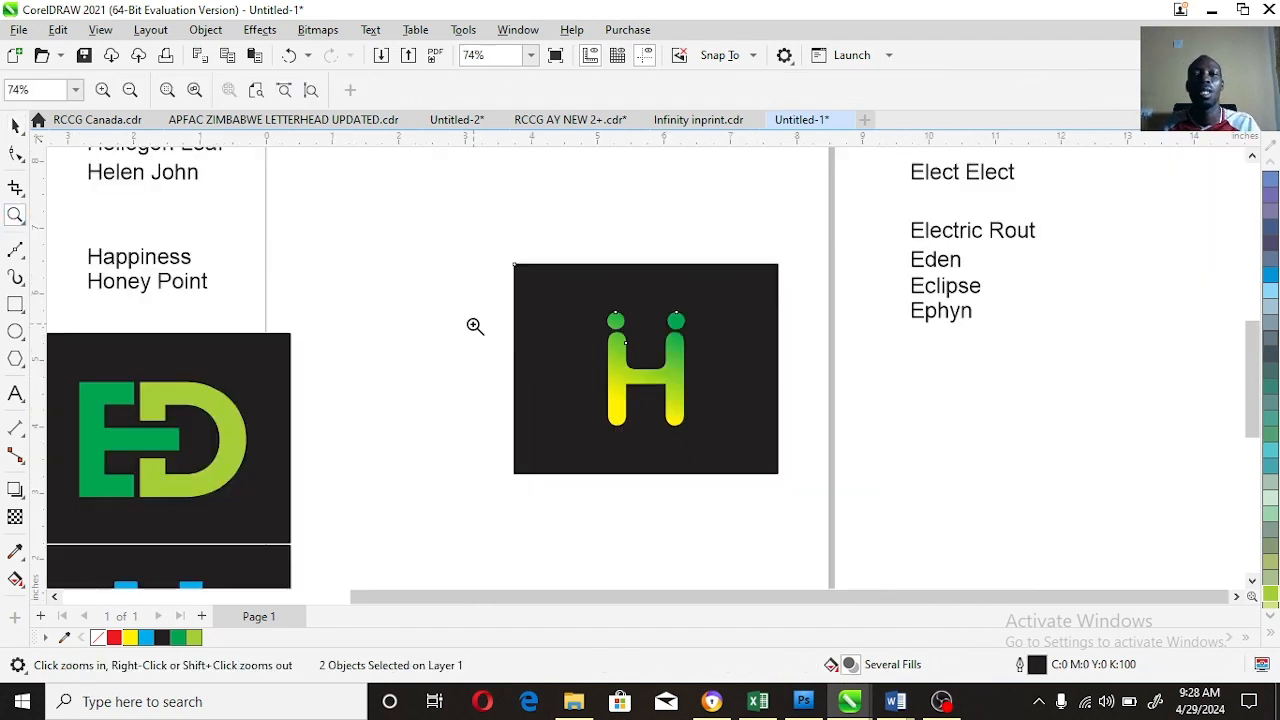
Step: Delete all the brand-name text lines on both sides of the page
right_click(527, 330)
key("space")
left_click(546, 295)
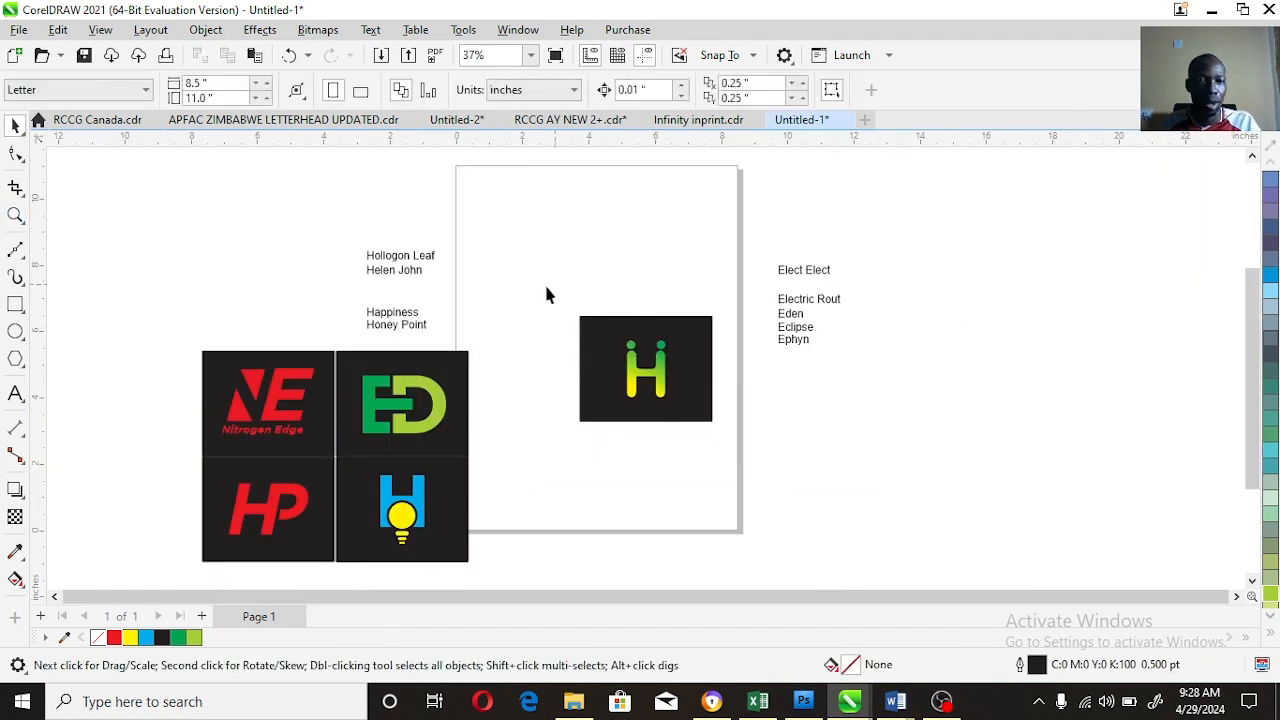
left_click_drag(479, 362, 479, 362)
left_click_drag(889, 234, 754, 374)
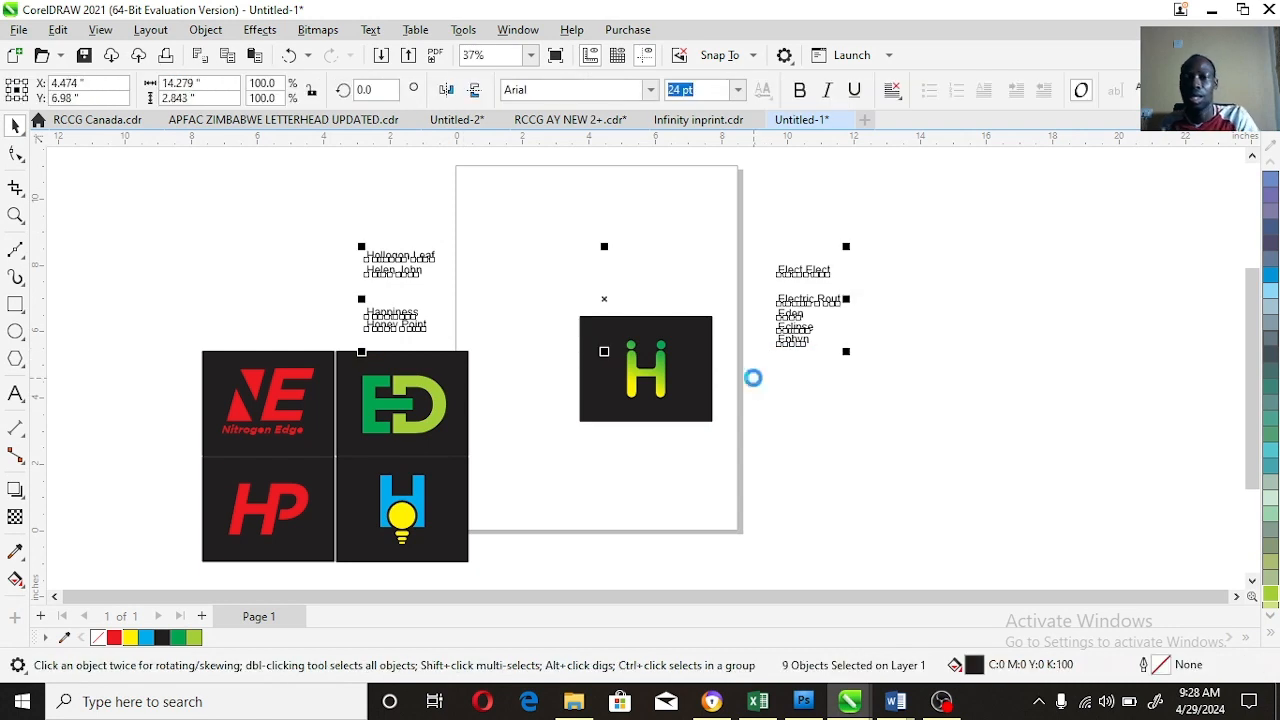
key("Delete")
Step: Move the Nitrogen Edge and ED cards onto the upper part of the page and place the people-shaped H card centrally below them
left_click_drag(163, 315, 498, 464)
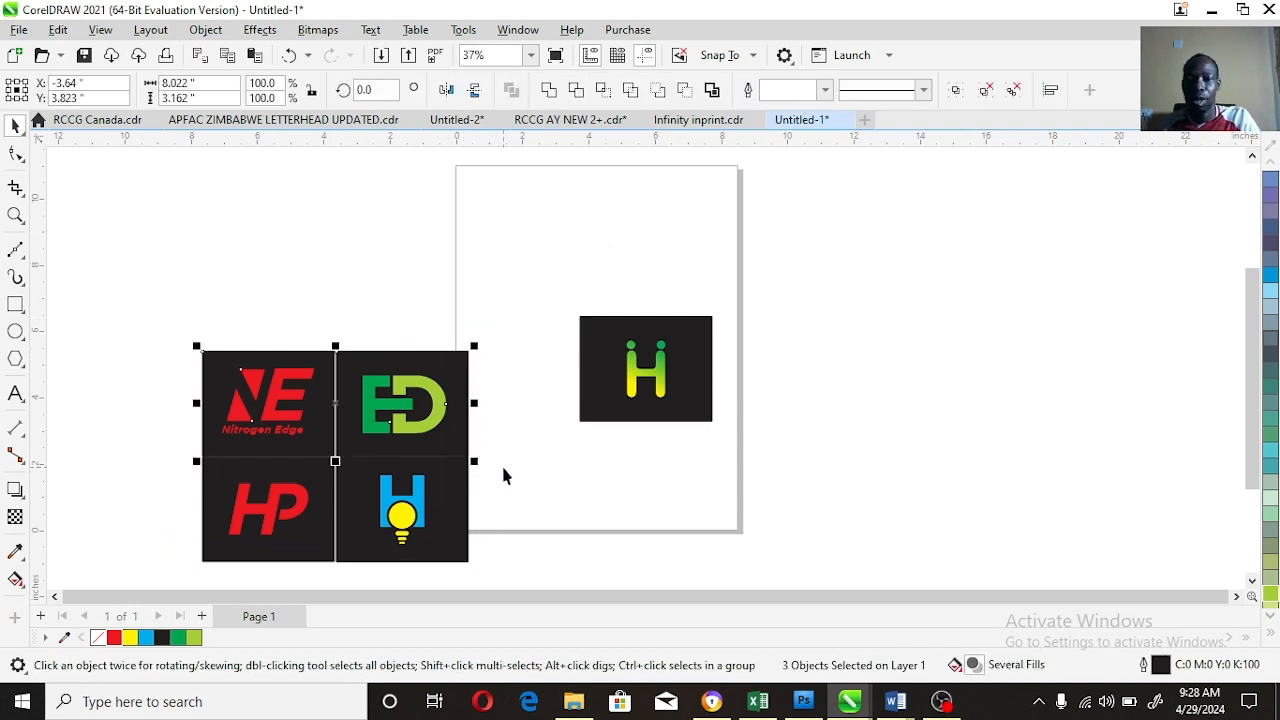
left_click_drag(300, 371, 375, 307)
left_click_drag(458, 342, 644, 236)
left_click_drag(675, 393, 634, 371)
Step: Move the HP and light-bulb H cards together onto the page, directly below the people-shaped H card
left_click(234, 471)
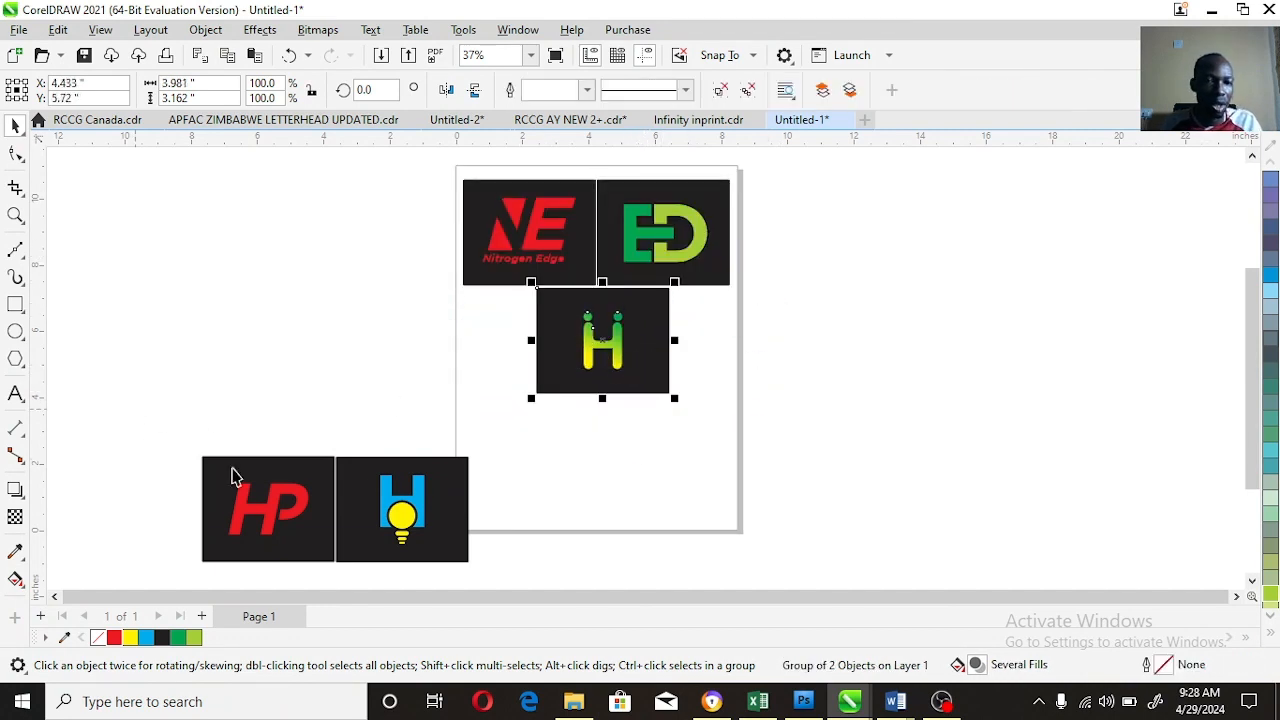
scroll(423, 500, "down", 1)
left_click_drag(426, 510, 694, 450)
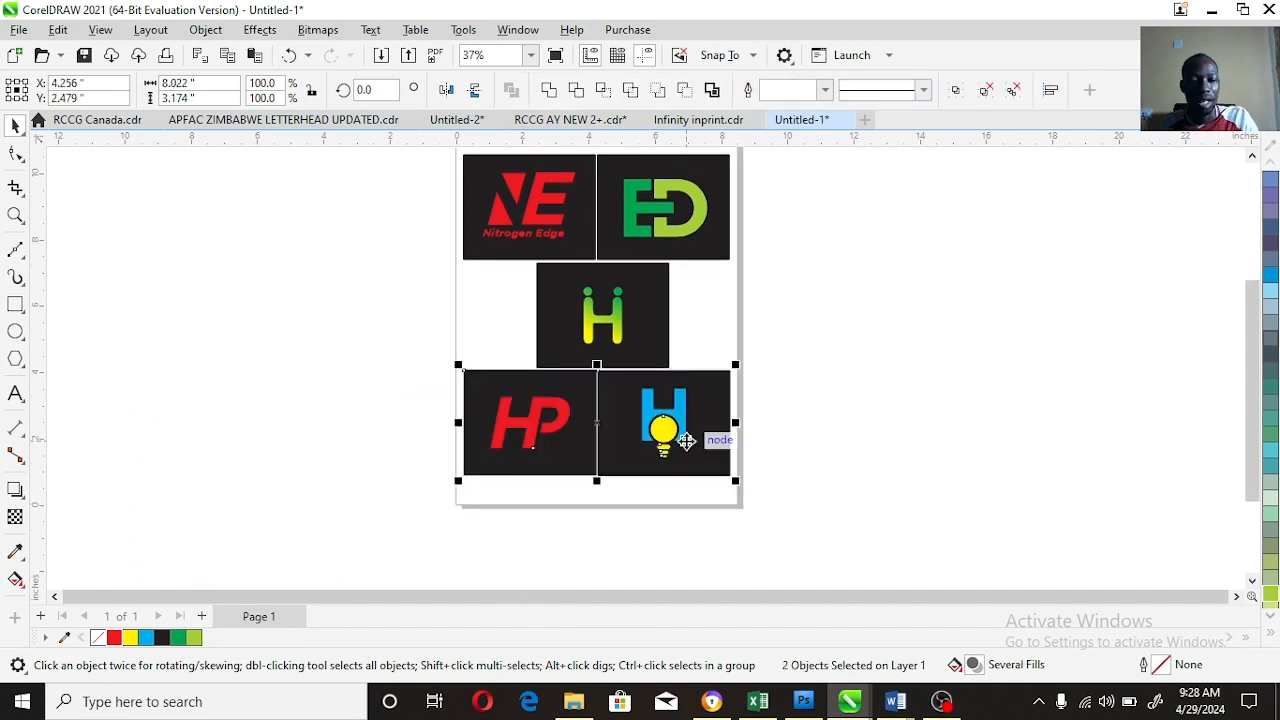
left_click(808, 353)
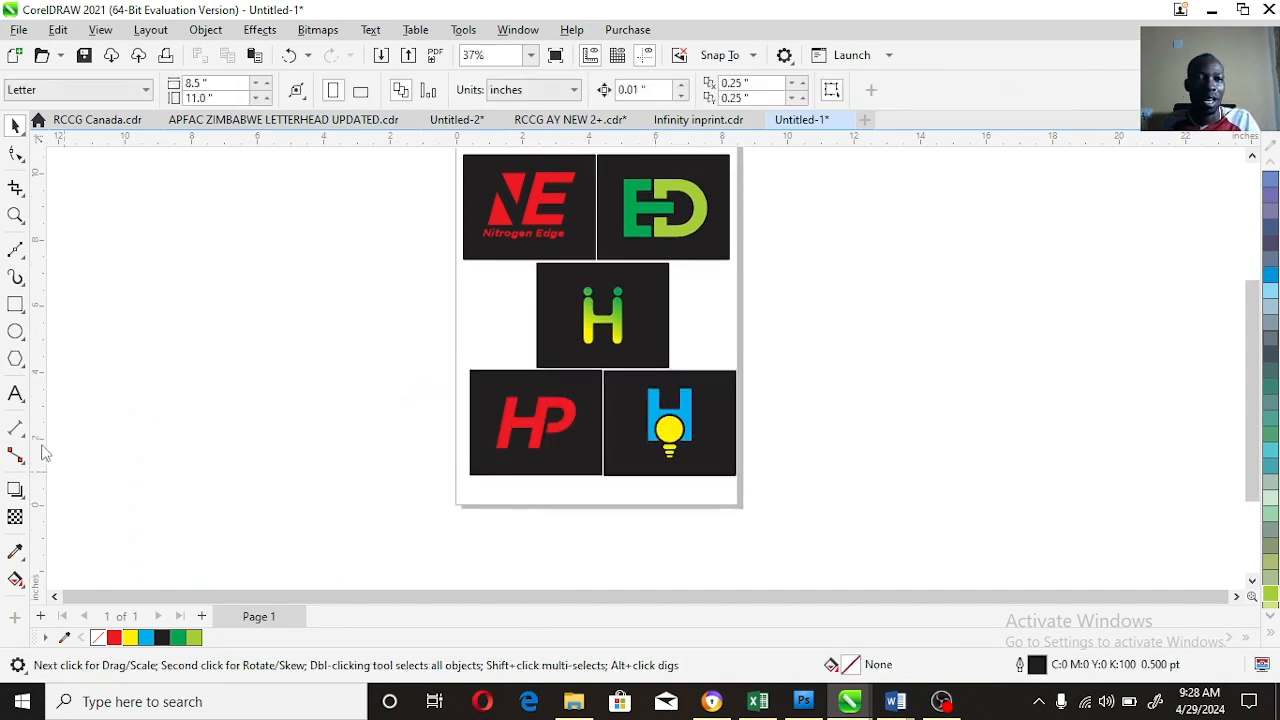
Step: Add a page-sized rectangle, then group the five logo cards and centre the group on the page
double_click(19, 308)
key("space")
left_click_drag(375, 492, 816, 161)
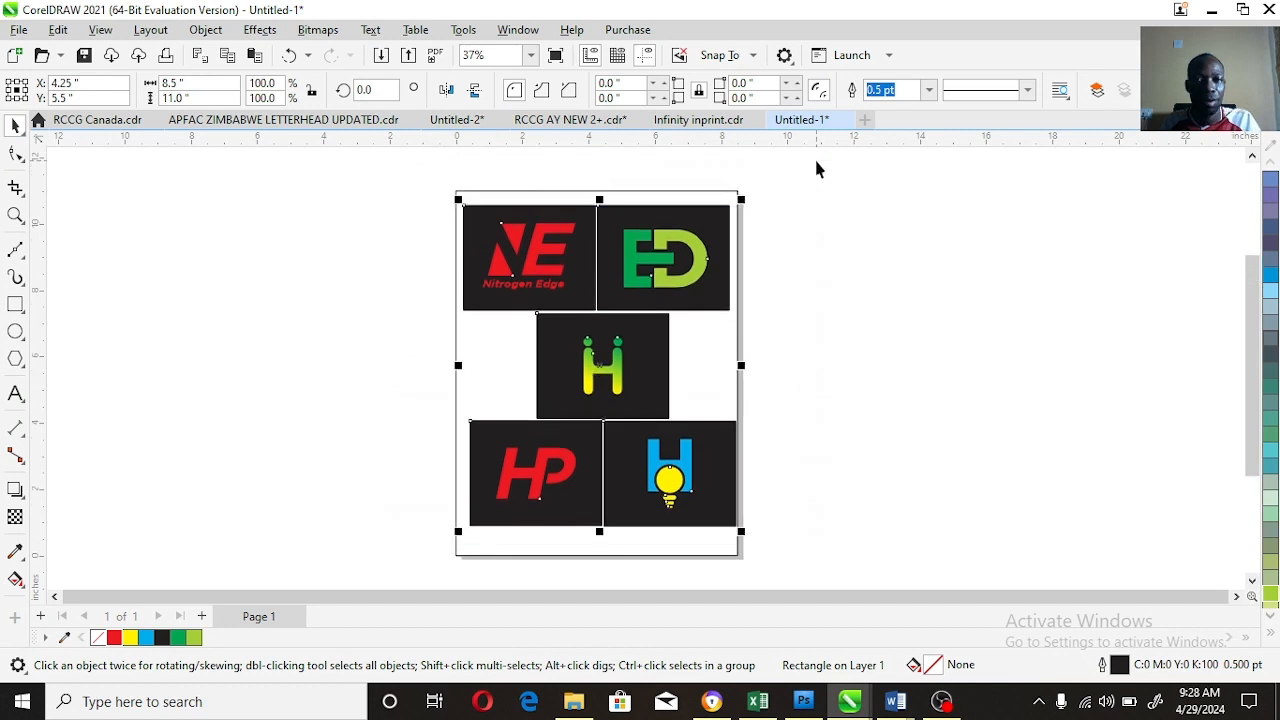
key("ctrl+g")
key("p")
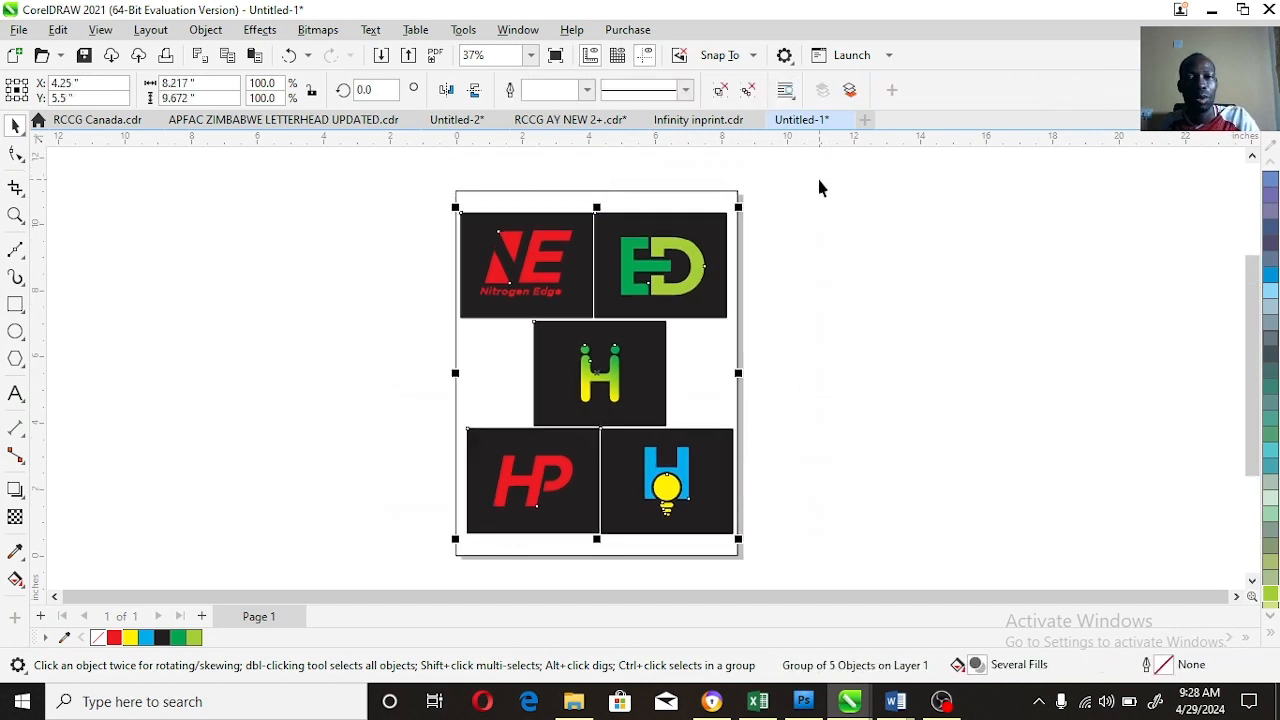
Step: Fill the page-sized rectangle with black as a background and preview the finished logo sheet full screen
left_click(819, 181)
left_click(725, 192)
left_click(160, 640)
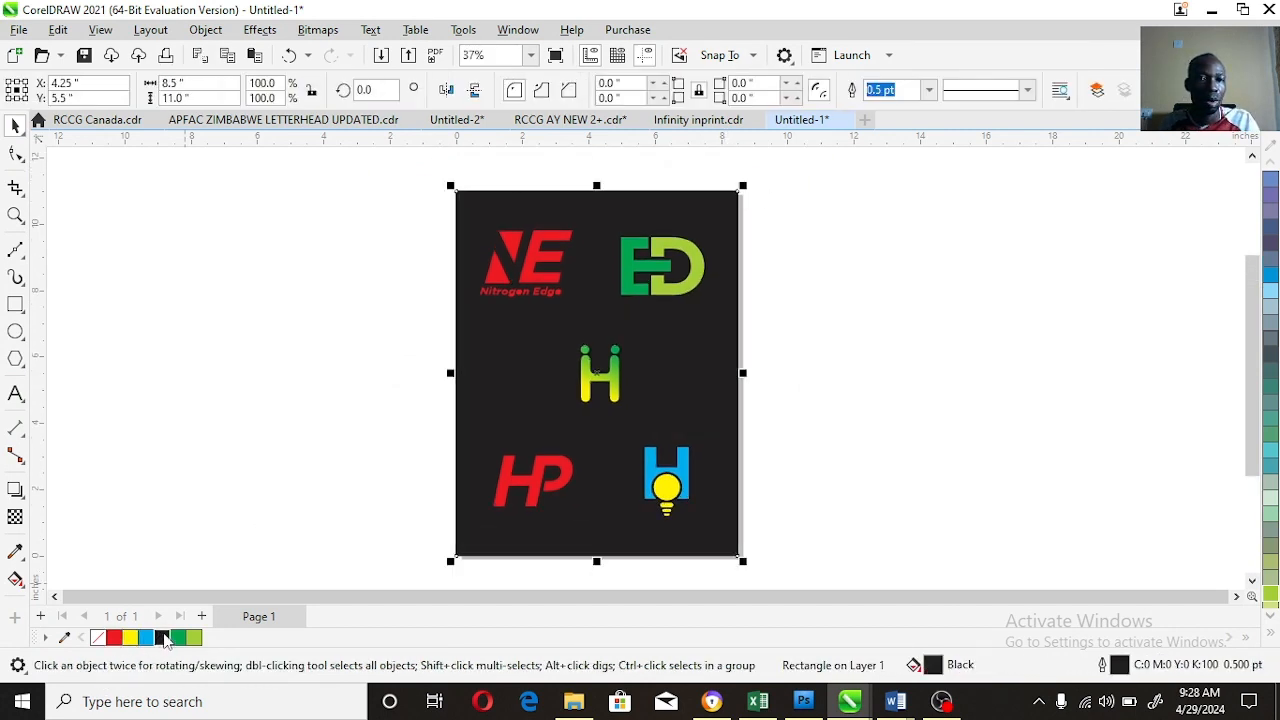
key("F9")
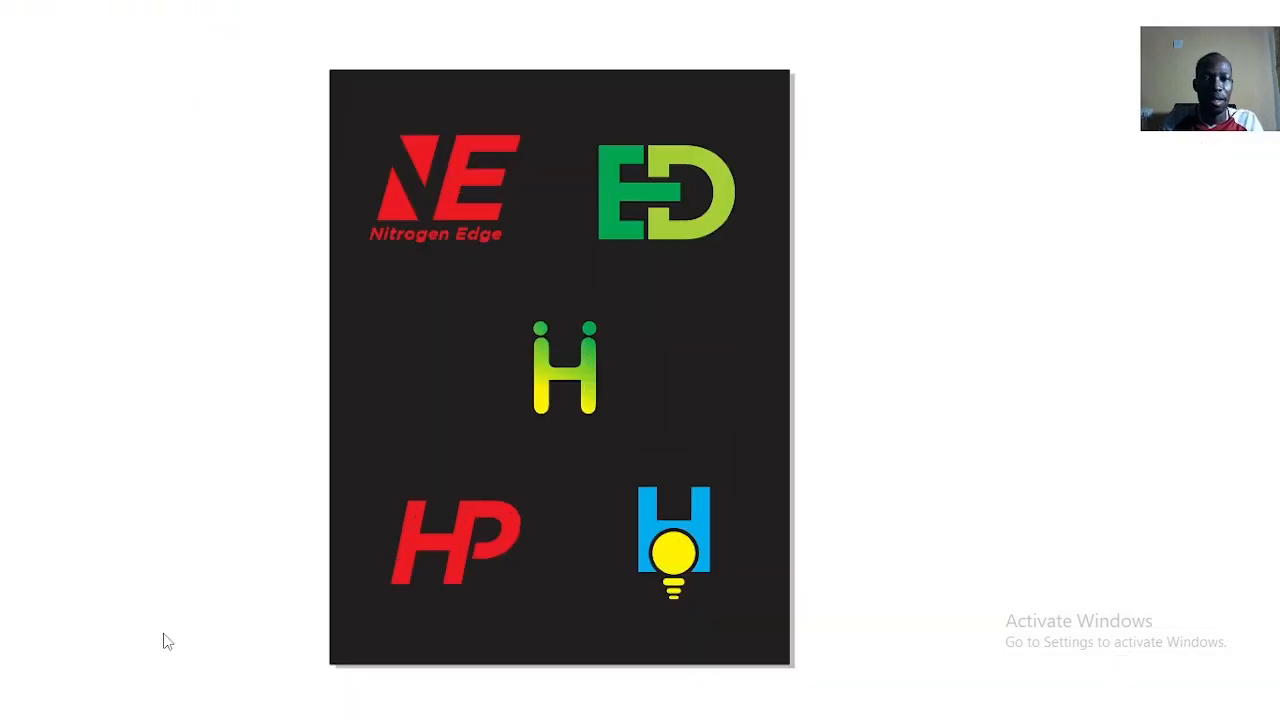